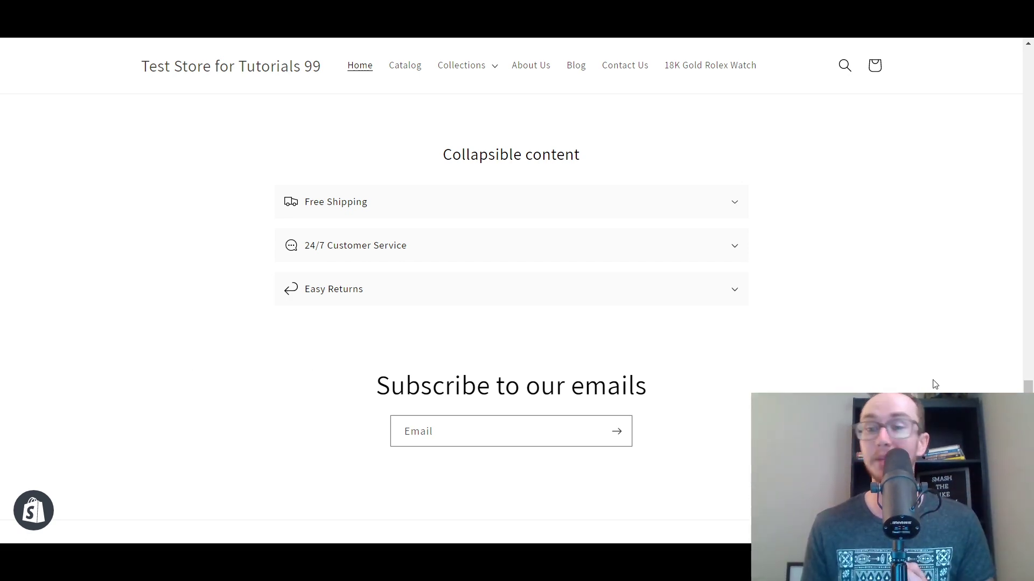
Open the online store's themes and review the theme library and the popular free themes
mouse_move(1028, 386)
mouse_down()
mouse_move(1029, 91)
mouse_move(1028, 389)
mouse_up()
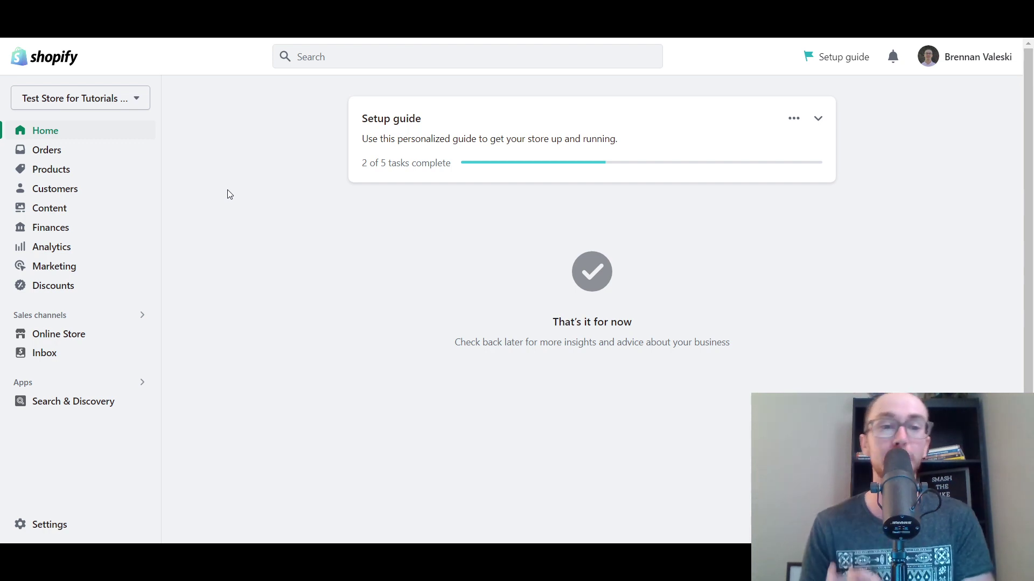
click(49, 334)
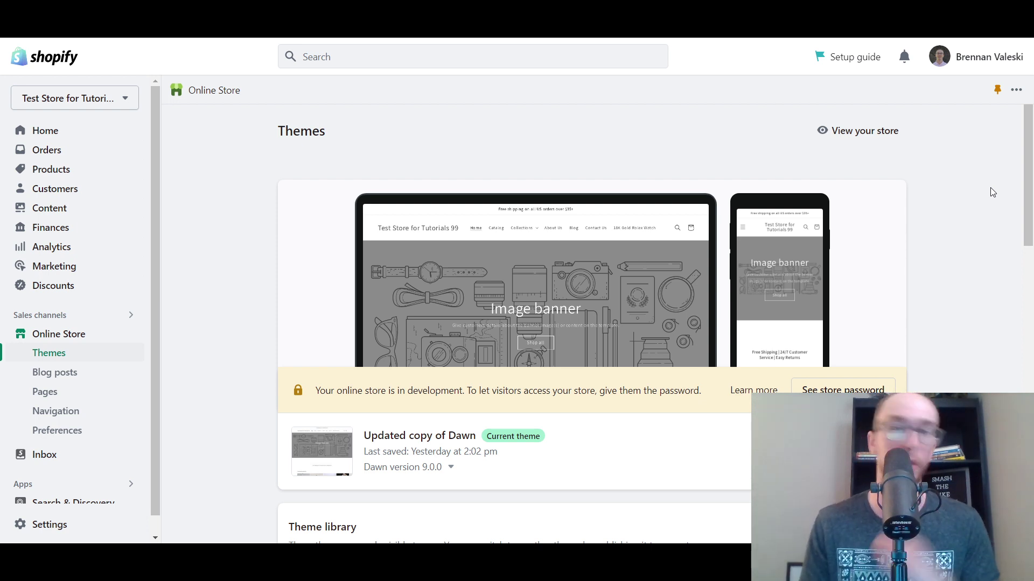
scroll(1031, 203, down, 2)
drag(1031, 204, 1012, 388)
scroll(1013, 389, down, 3)
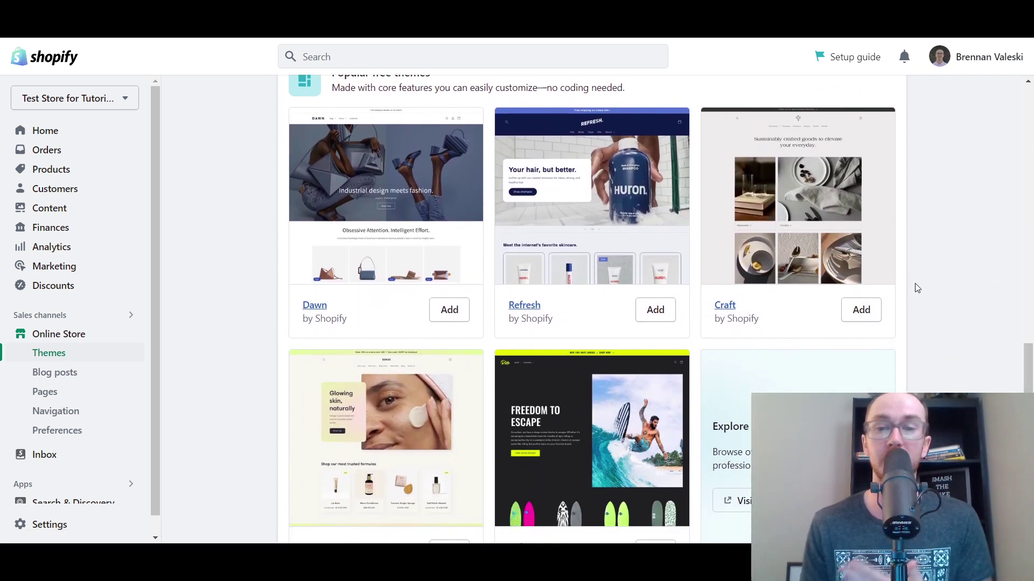
scroll(918, 288, down, 2)
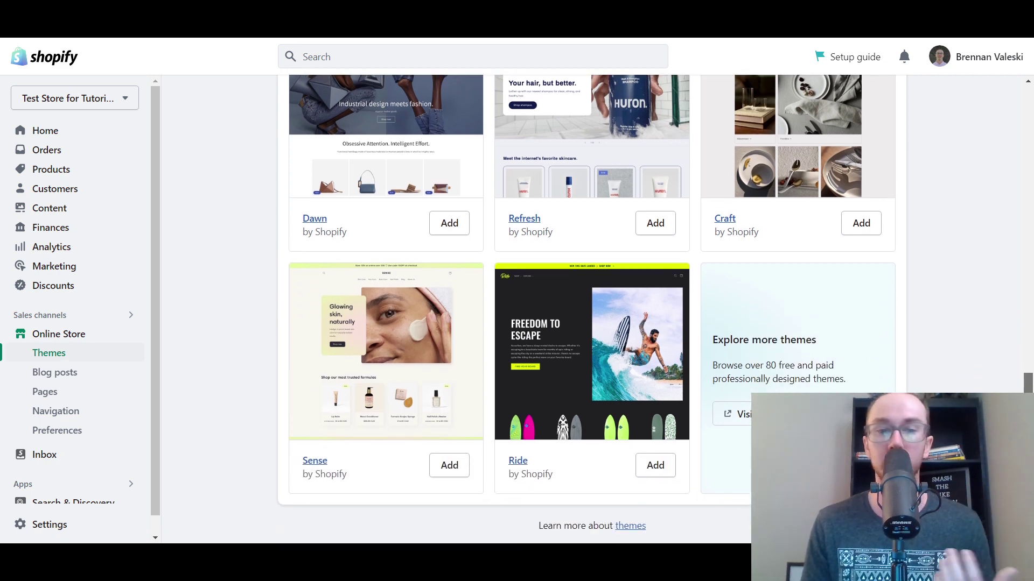
scroll(655, 307, up, 1)
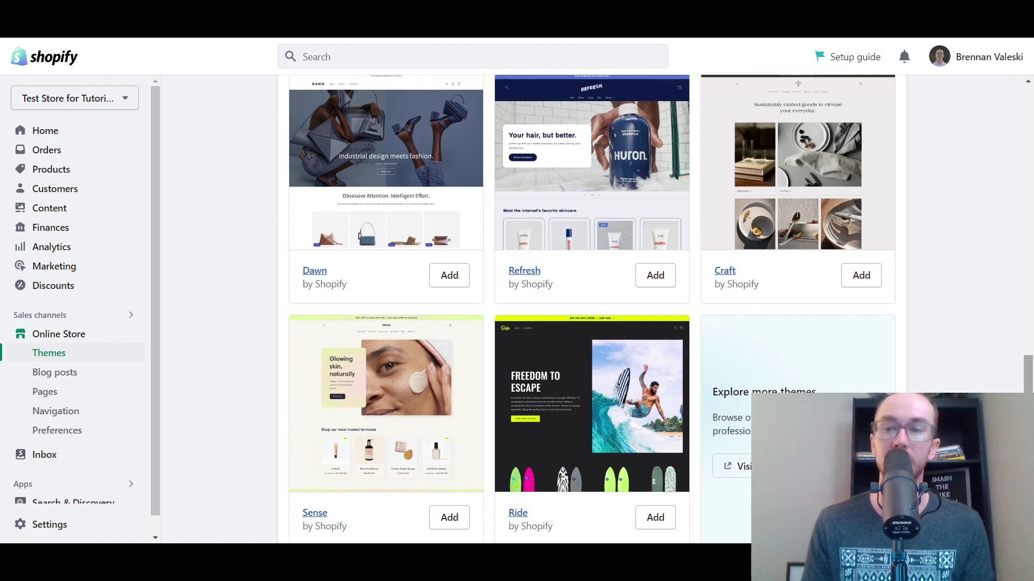
scroll(1032, 351, up, 5)
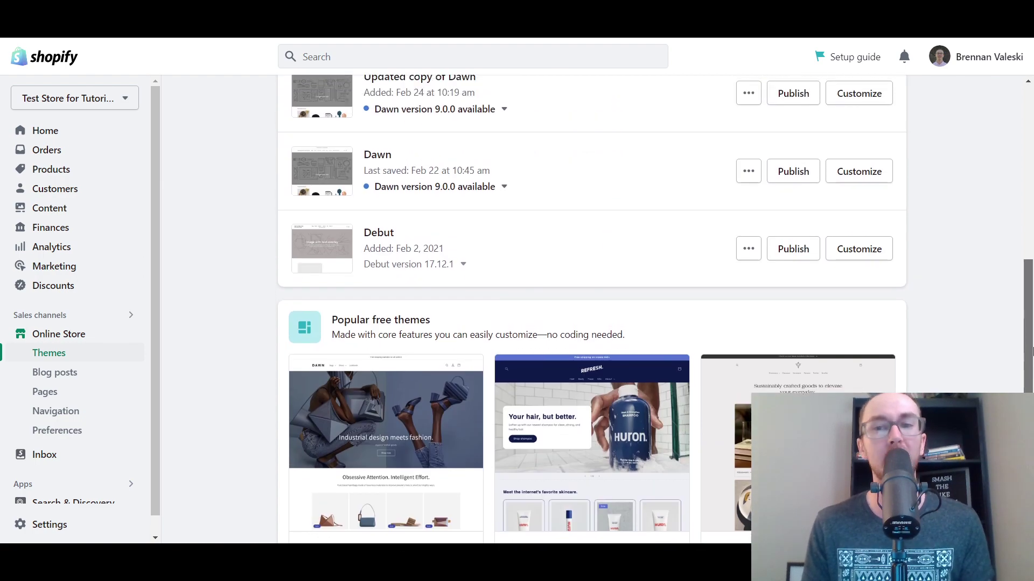
drag(1031, 351, 1032, 221)
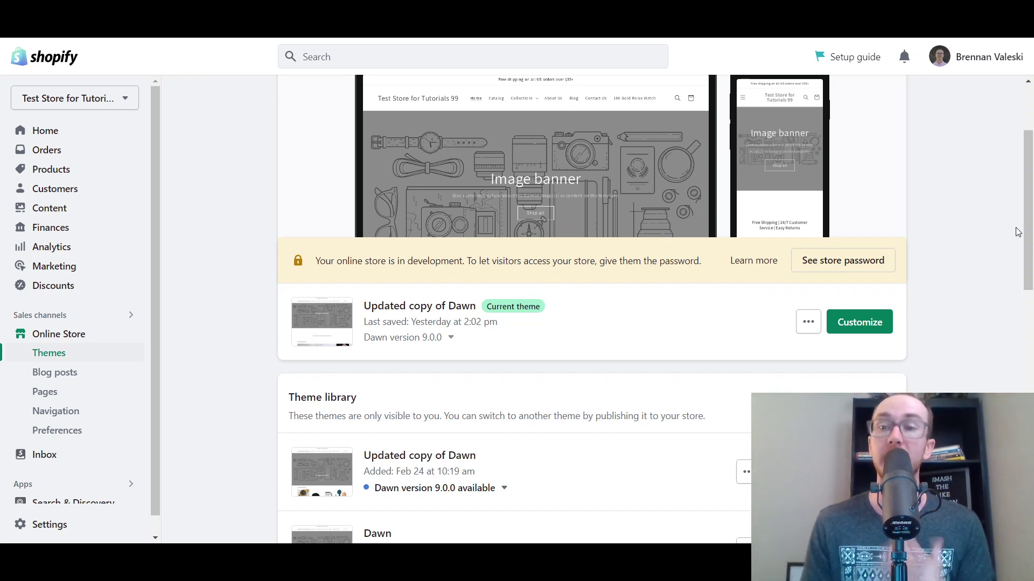
Open the current theme, Updated copy of Dawn, for customization and keep Home page as the template to edit
scroll(1018, 231, down, 2)
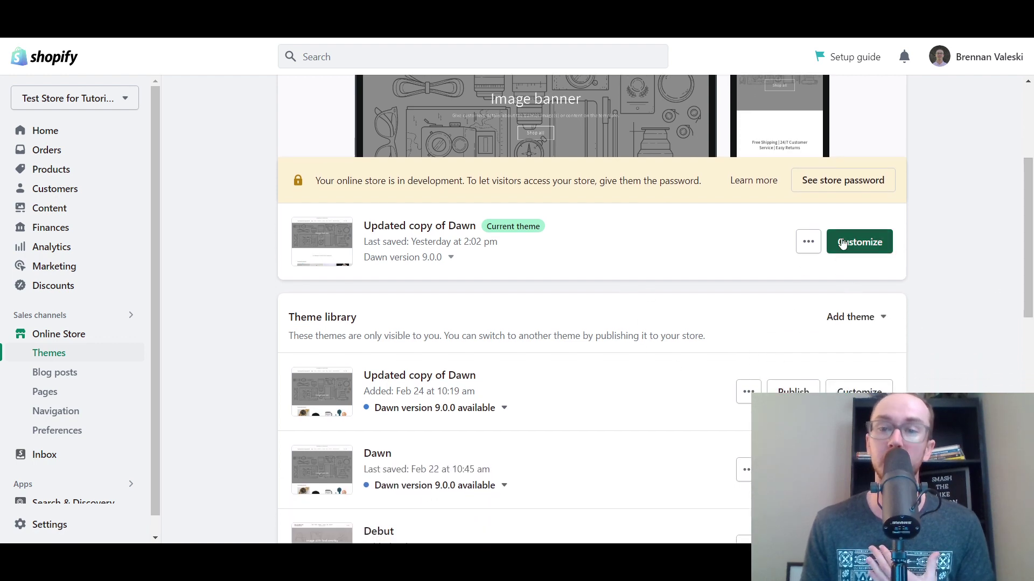
click(844, 243)
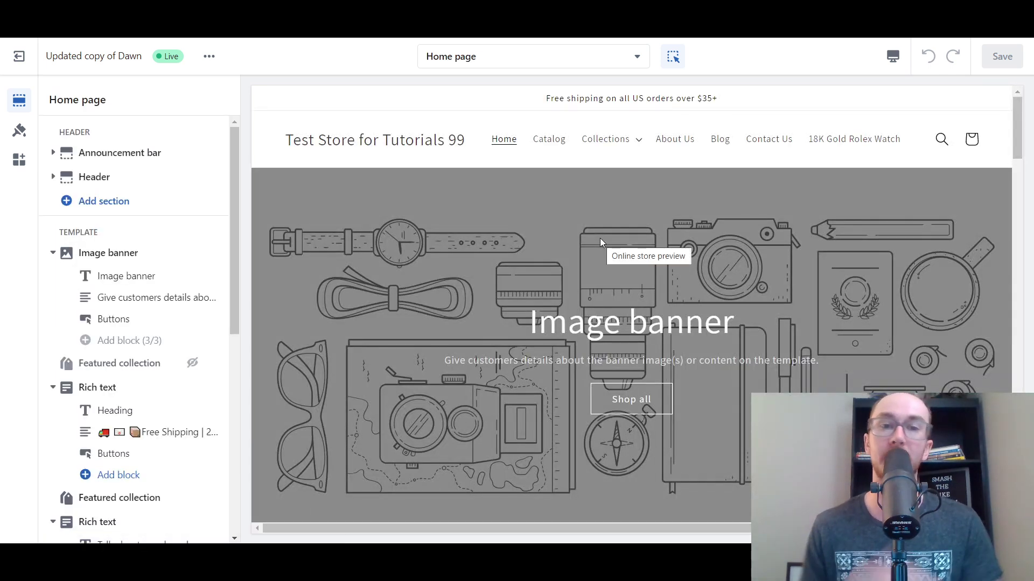
click(519, 57)
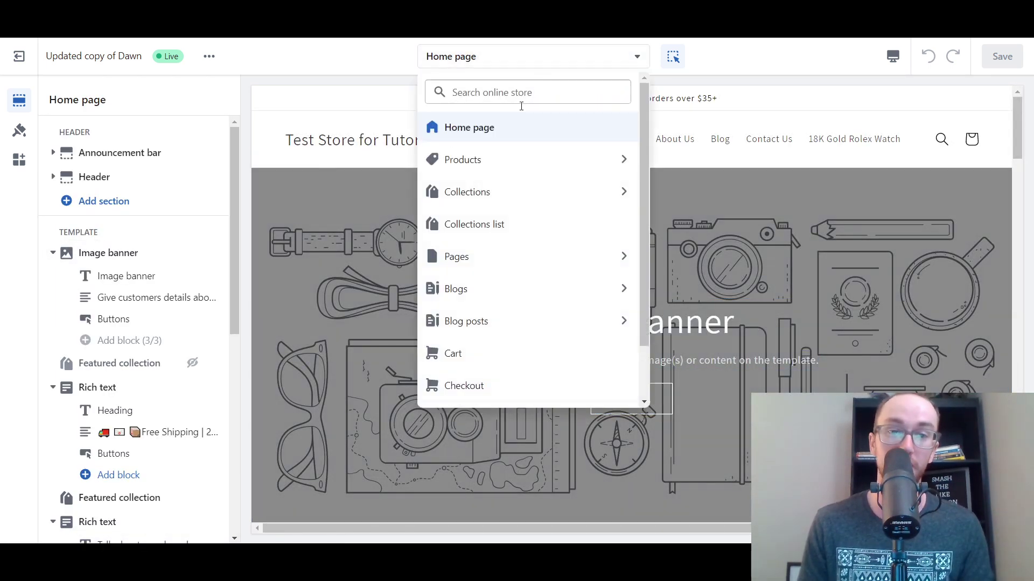
click(393, 71)
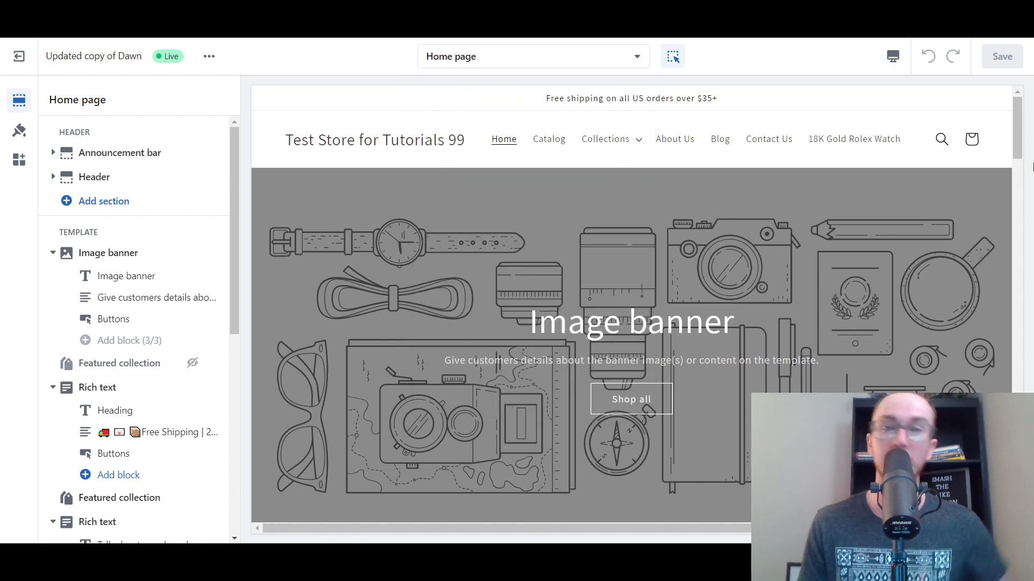
Examine the home page preview down to the featured products and the collapsible rows on the live watch product page
scroll(1022, 161, down, 5)
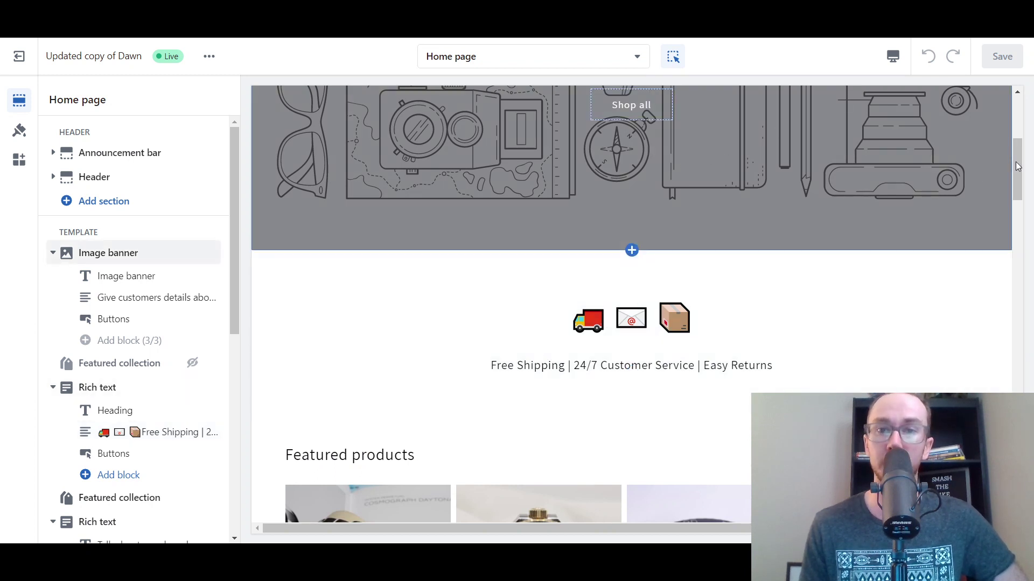
drag(1019, 167, 1019, 174)
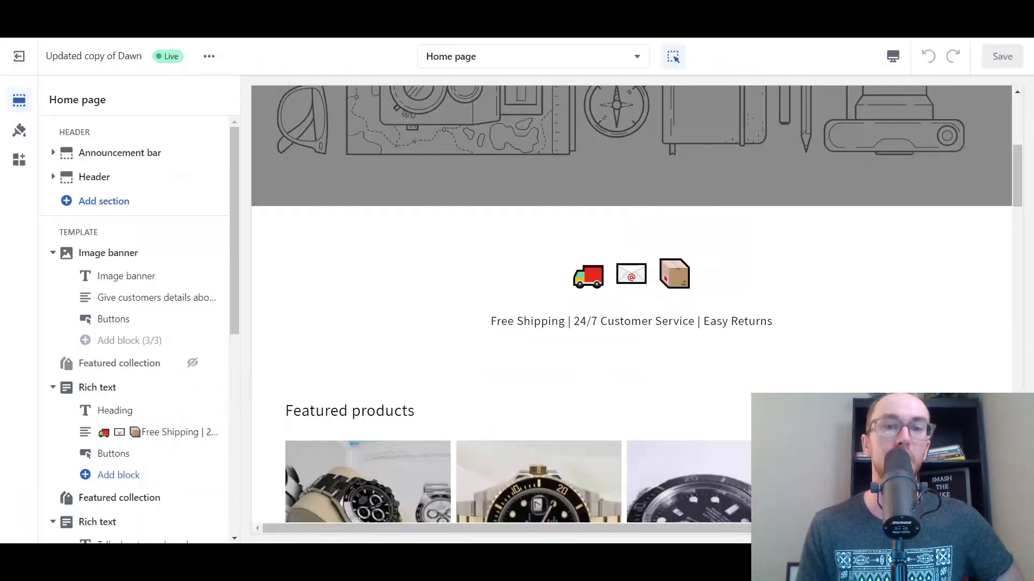
scroll(456, 307, down, 5)
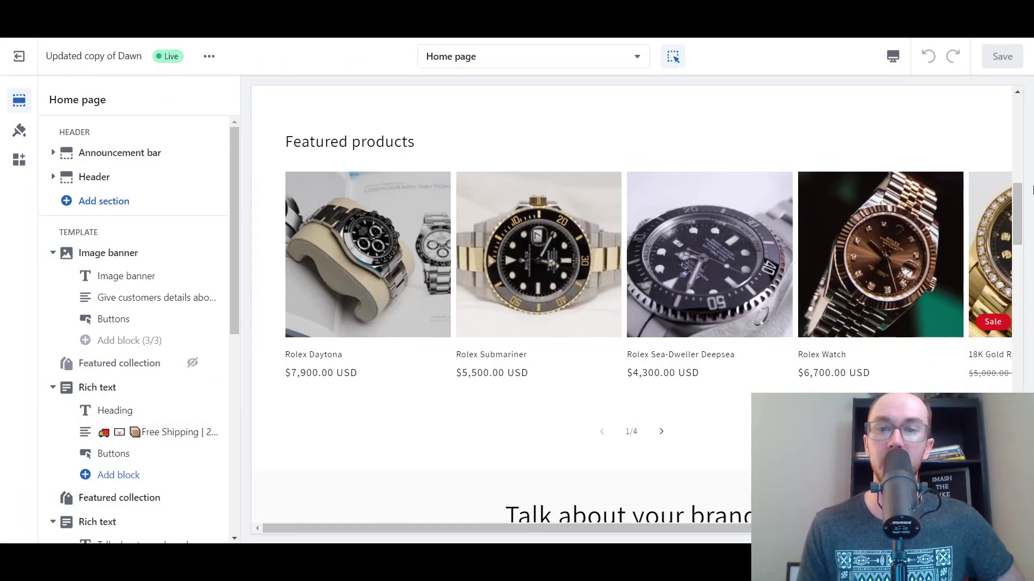
drag(1025, 224, 1028, 168)
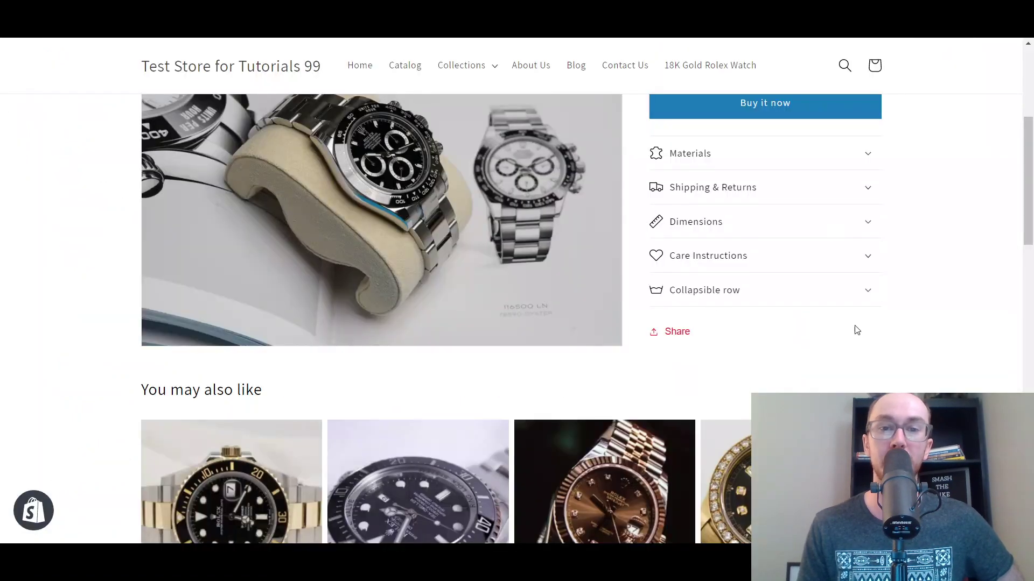
scroll(1029, 206, up, 1)
scroll(1028, 206, down, 1)
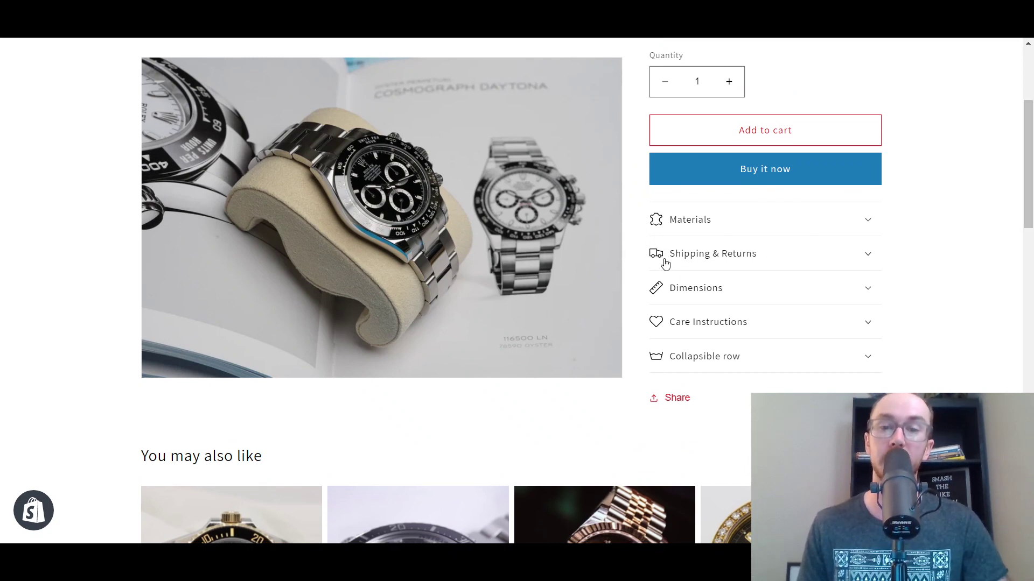
scroll(1030, 203, up, 1)
scroll(1029, 203, down, 1)
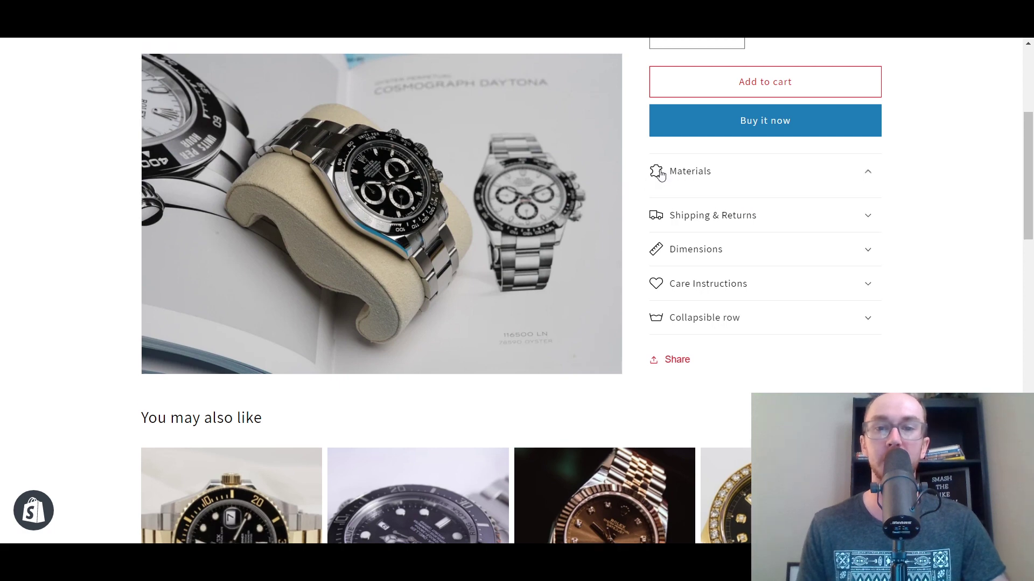
double_click(671, 246)
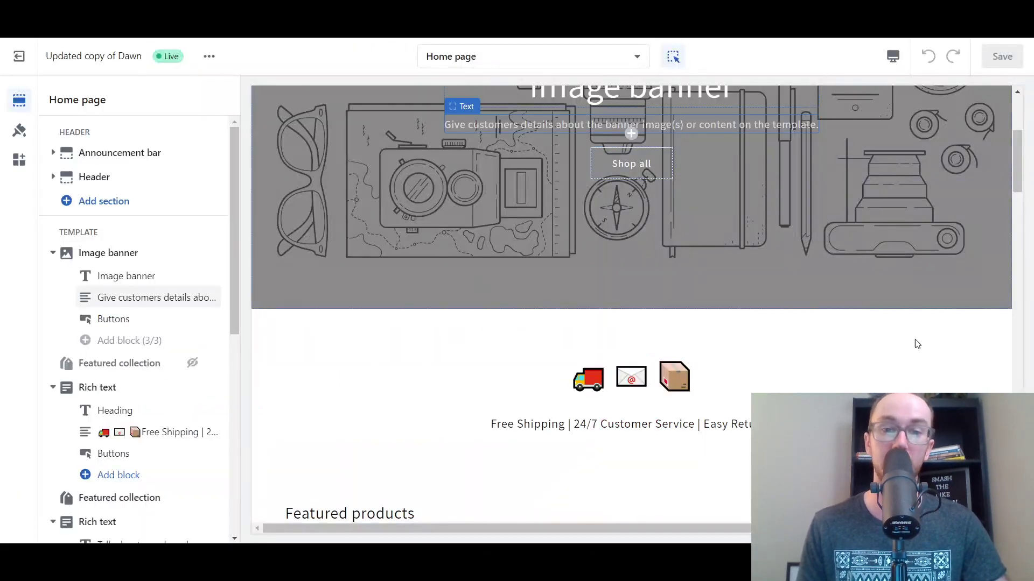
Examine the existing Collapsible content section near the end of the home page preview
drag(1021, 180, 1022, 457)
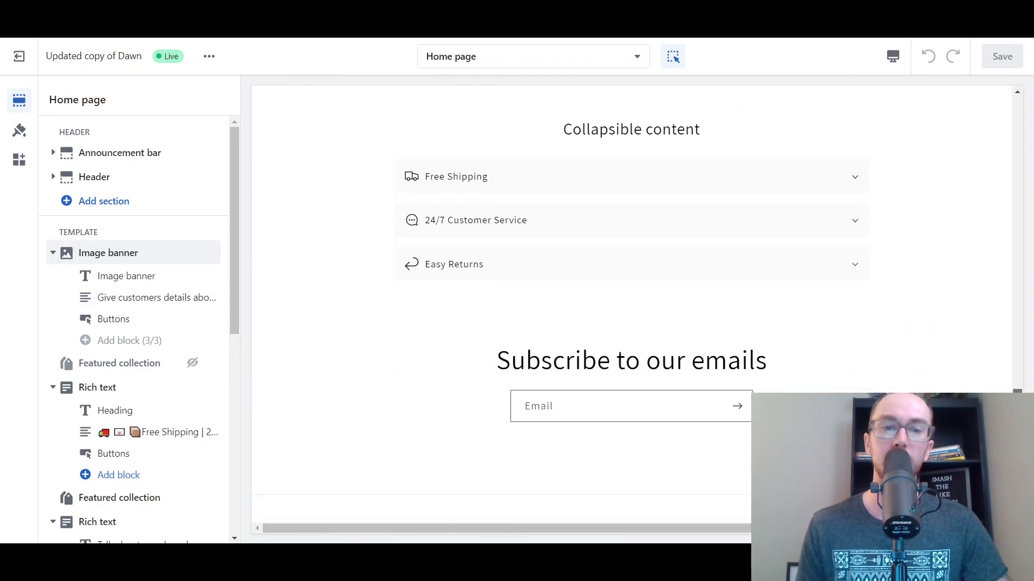
scroll(631, 248, up, 2)
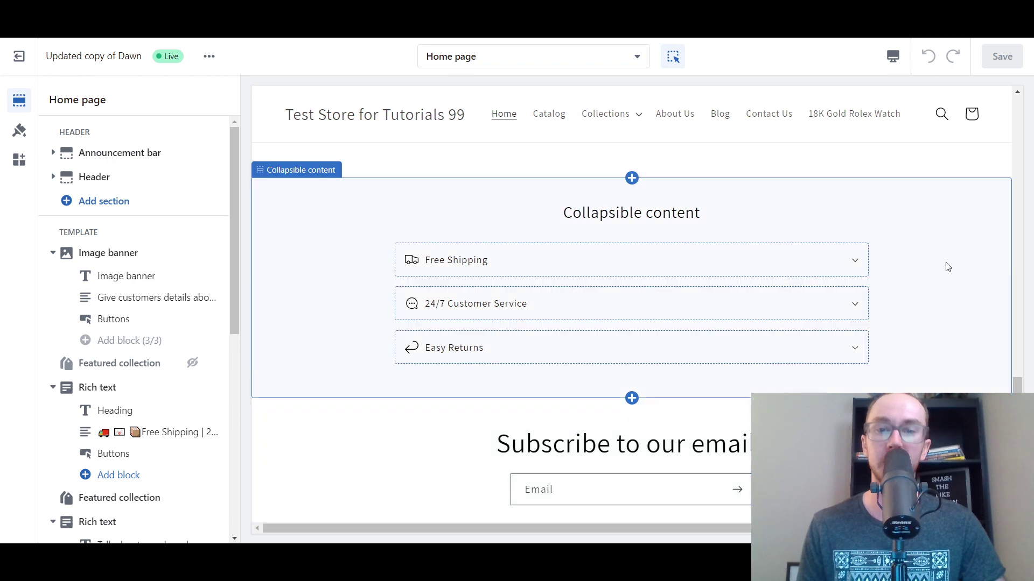
scroll(944, 265, down, 2)
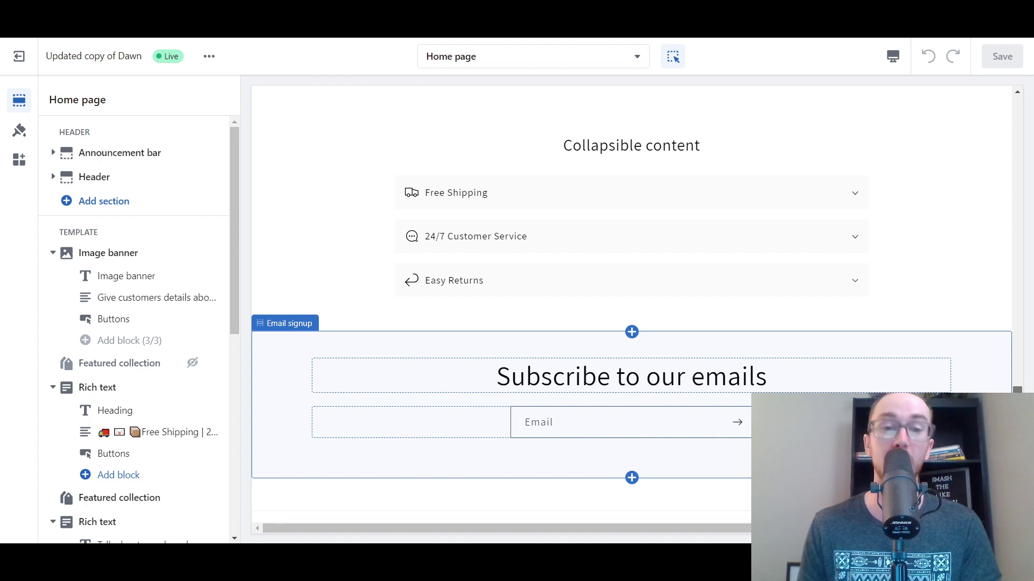
scroll(631, 302, up, 1)
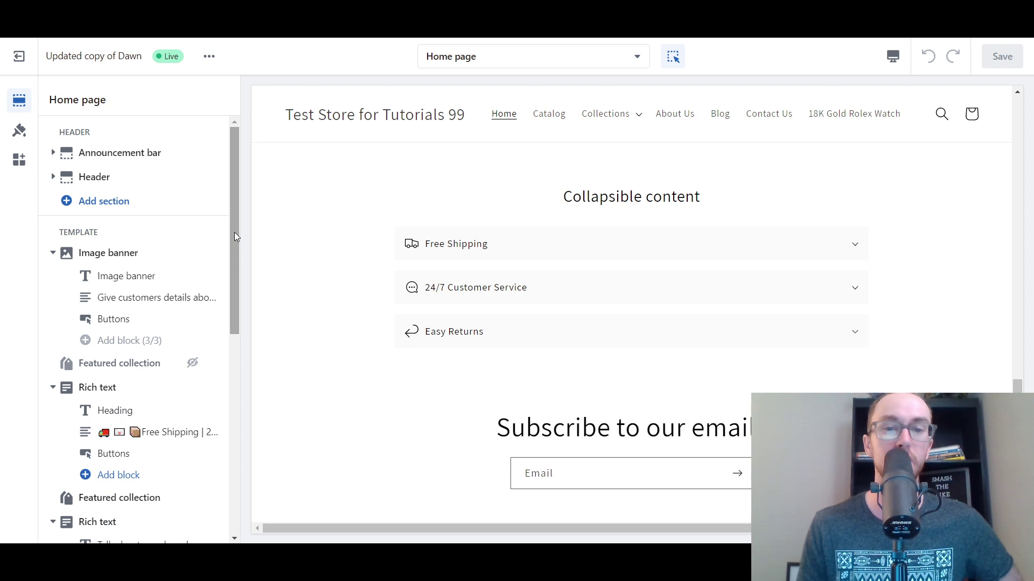
Add a new Collapsible content section between the existing Collapsible content and Email signup sections of the home page
drag(234, 232, 235, 454)
mouse_move(632, 388)
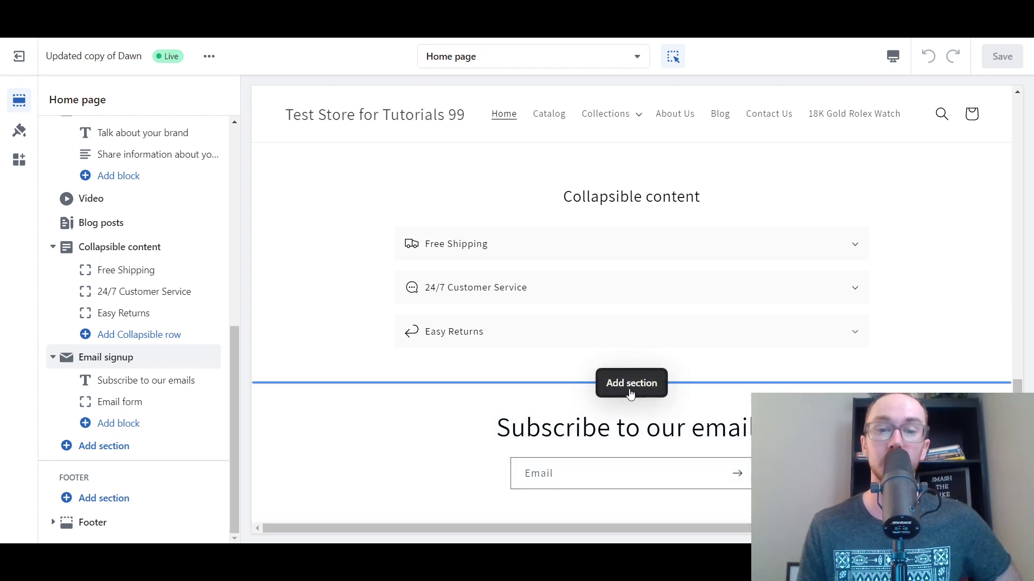
click(631, 393)
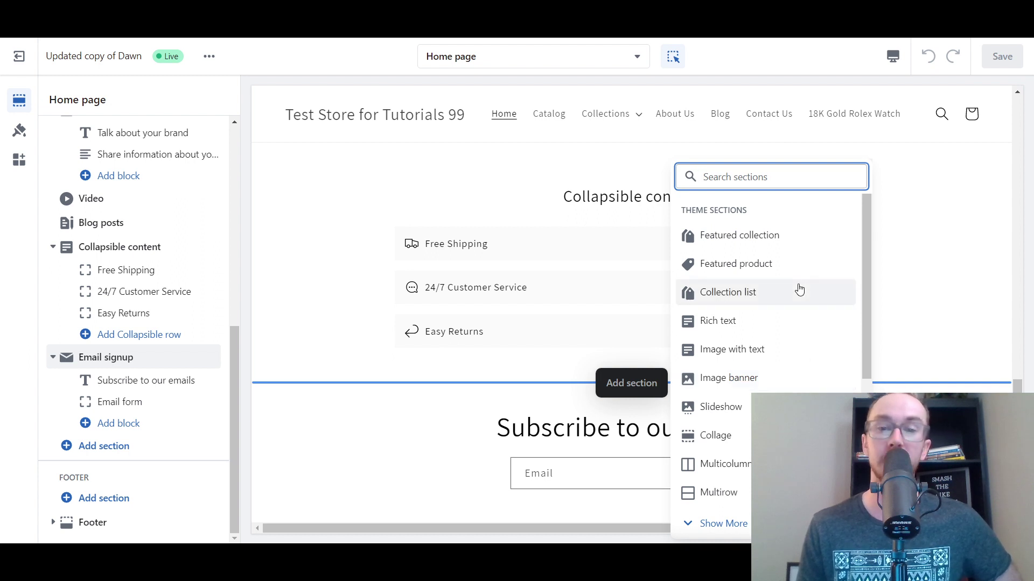
scroll(796, 394, down, 3)
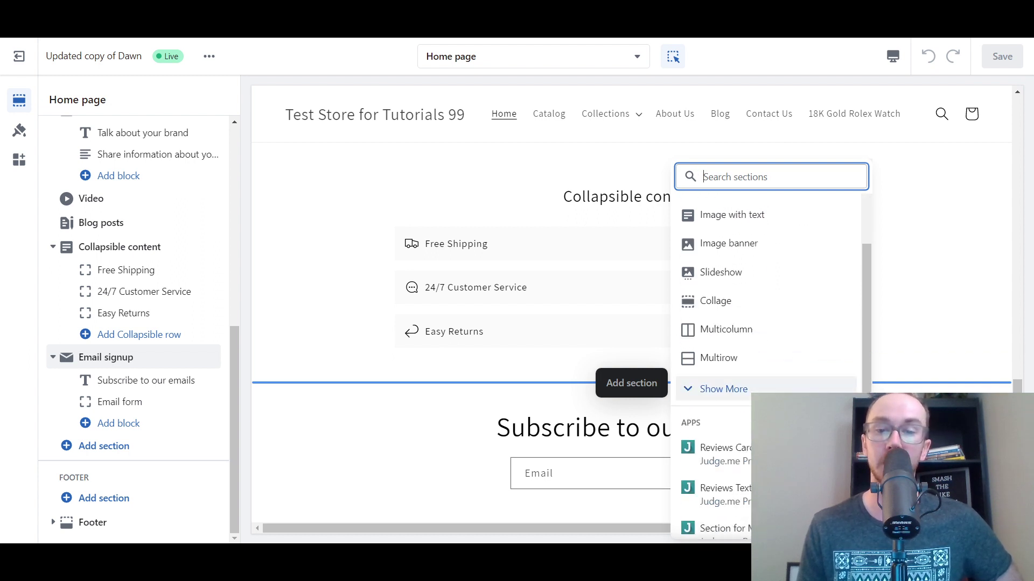
click(729, 390)
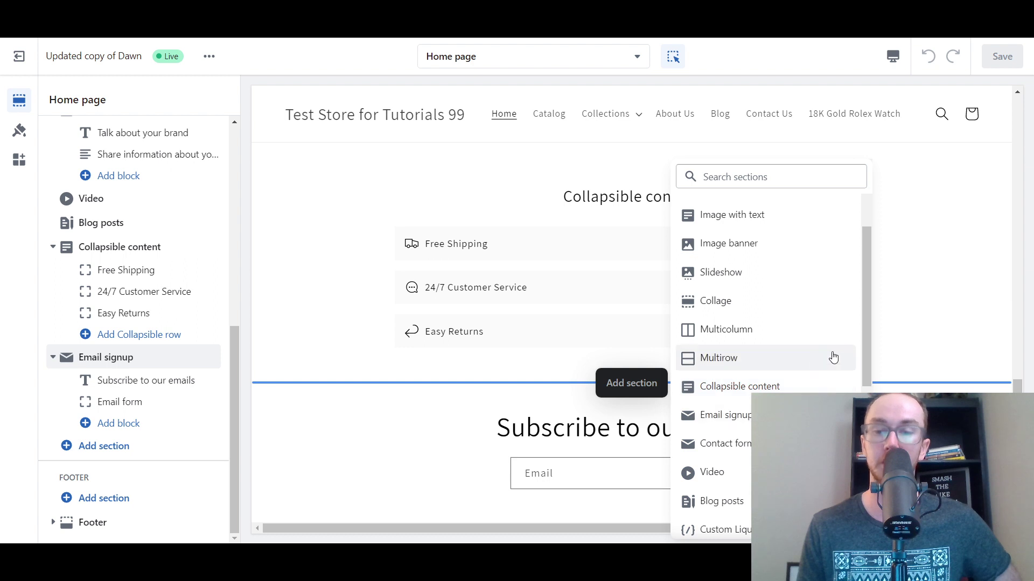
drag(868, 355, 866, 405)
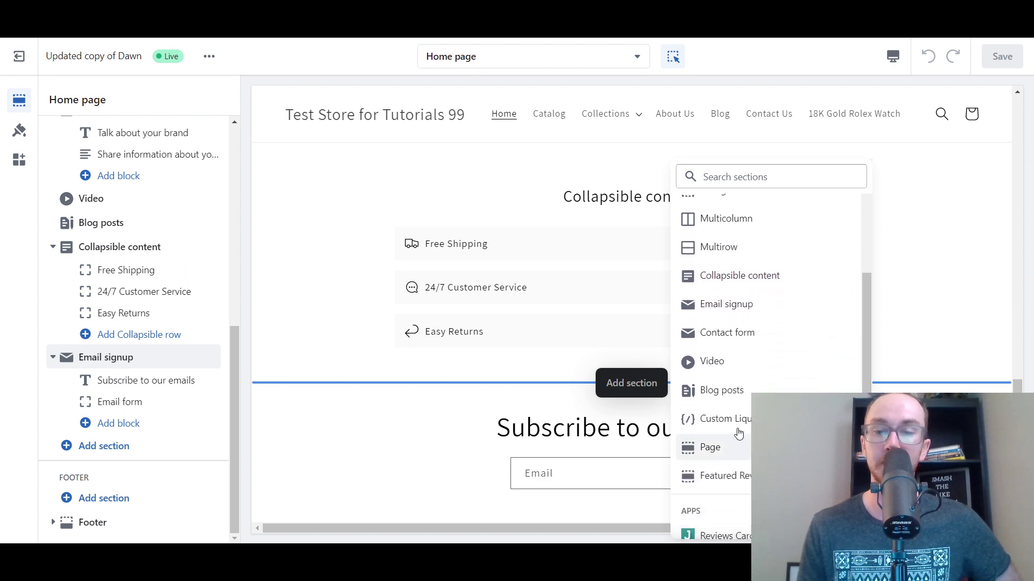
scroll(780, 292, up, 1)
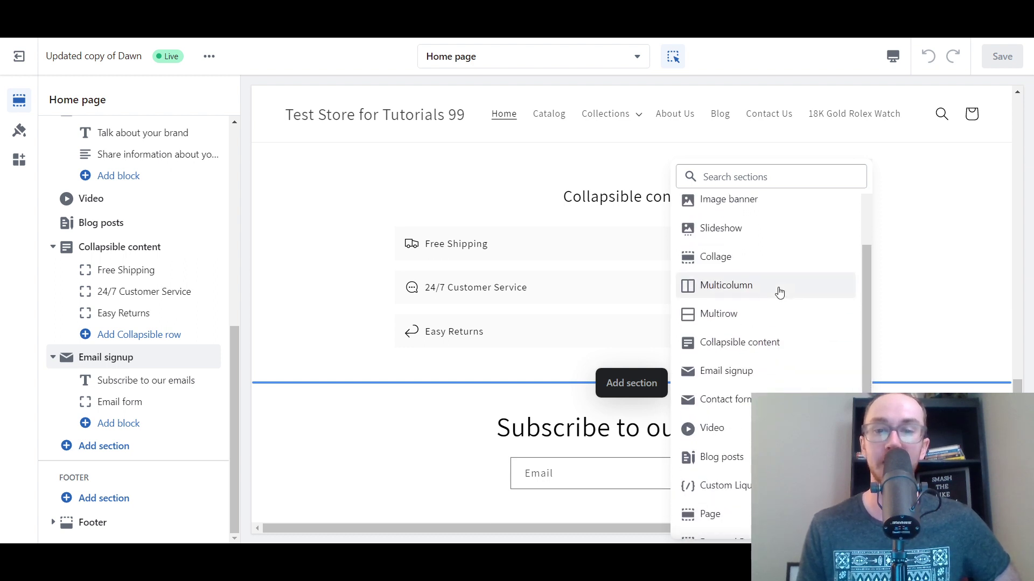
click(753, 161)
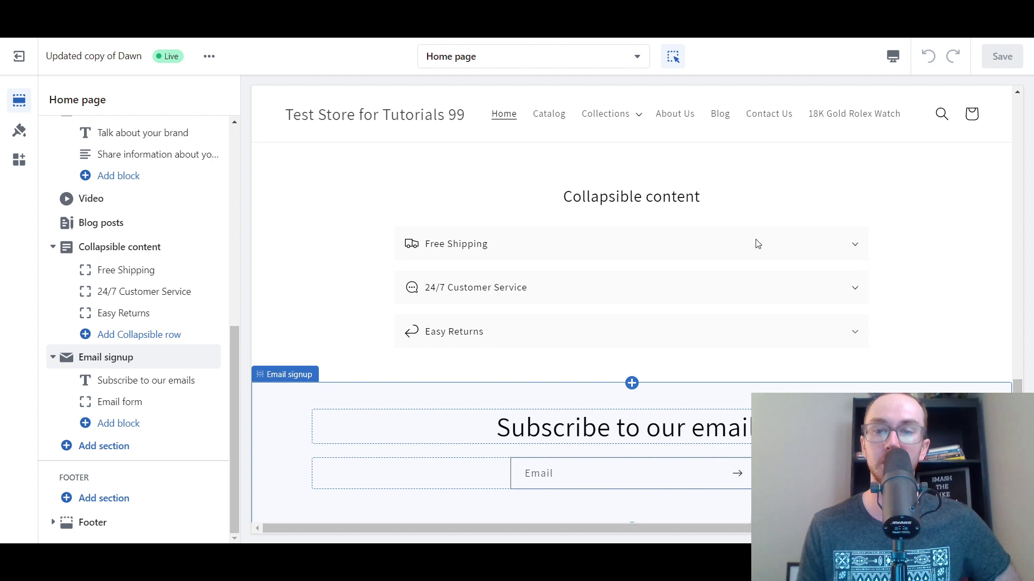
click(631, 383)
scroll(750, 458, down, 3)
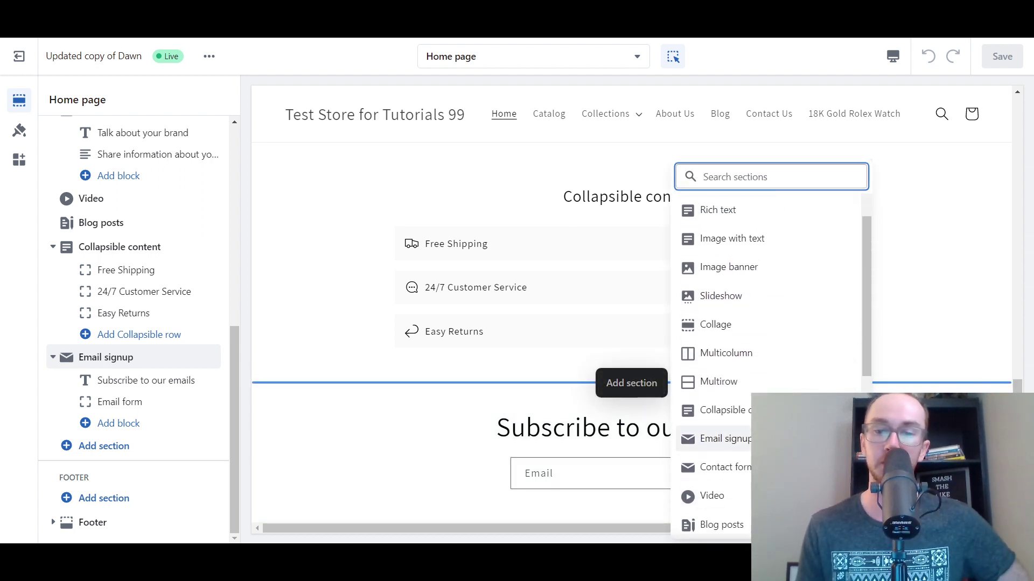
scroll(750, 457, up, 2)
click(750, 461)
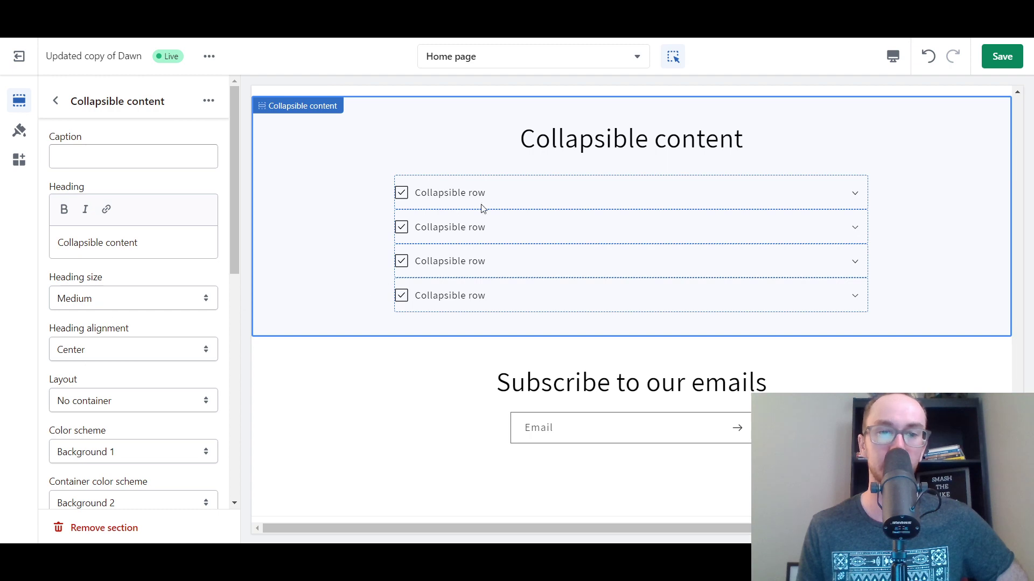
Set the icon of the first collapsible row in the new section to Apple
click(841, 194)
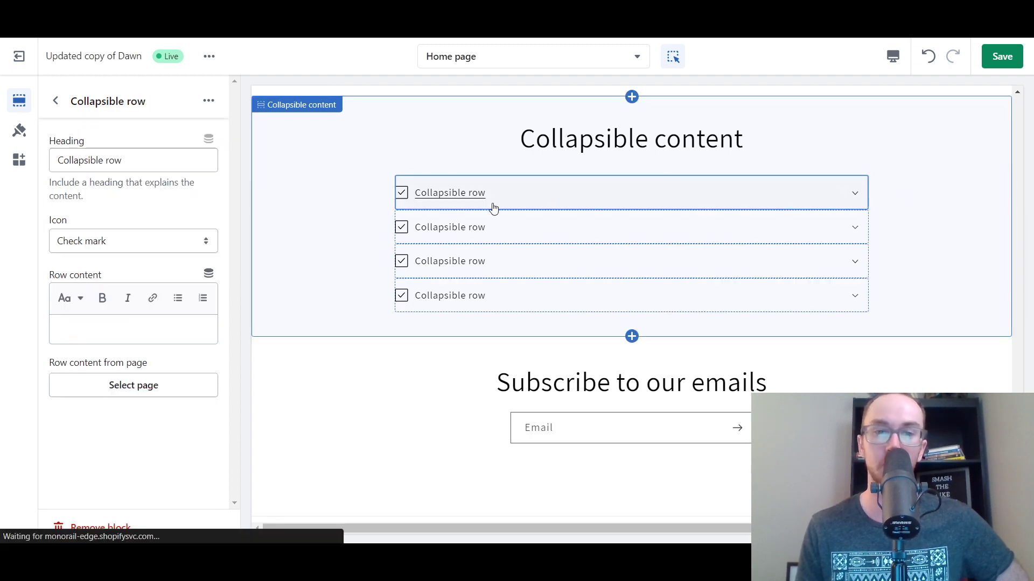
click(147, 246)
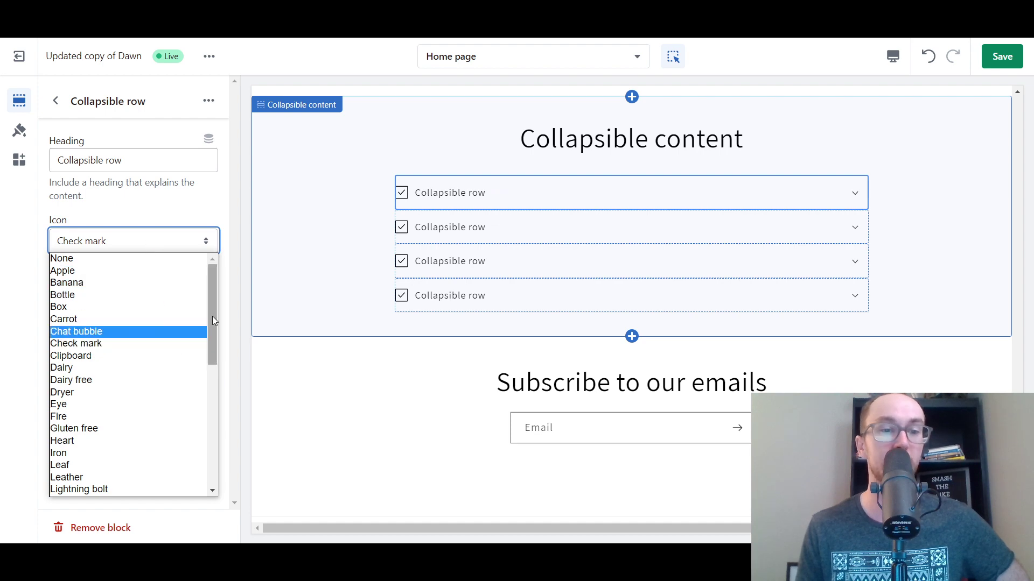
drag(214, 314, 211, 287)
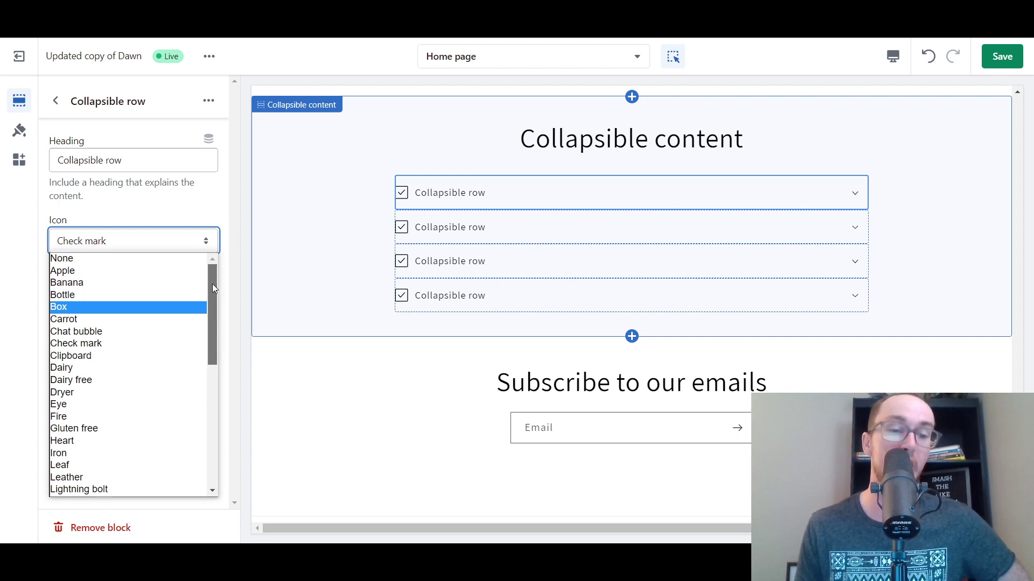
click(153, 271)
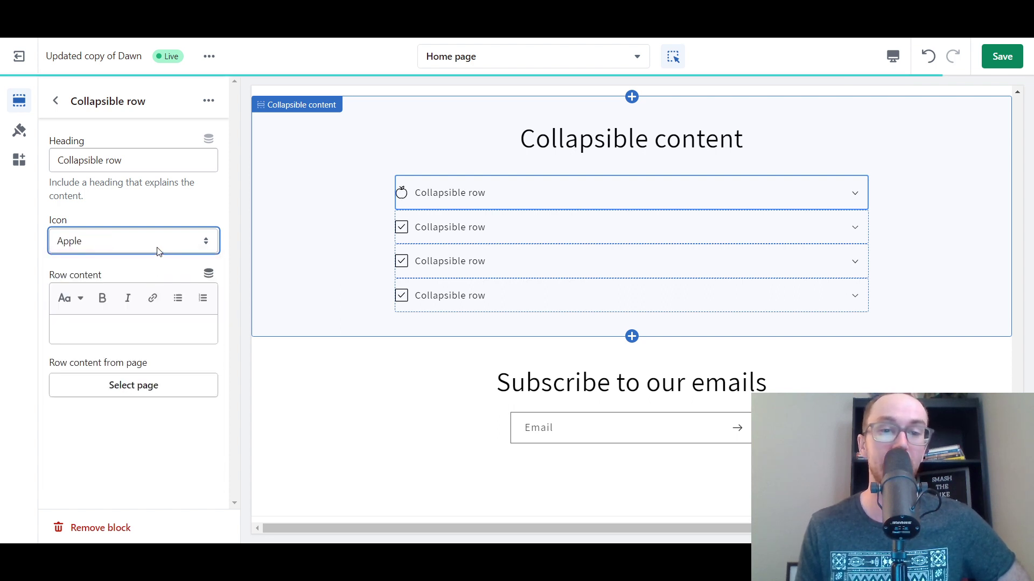
Try the Banana, Bottle and Washing icons on the first collapsible row of the new section
click(158, 248)
click(121, 283)
click(157, 243)
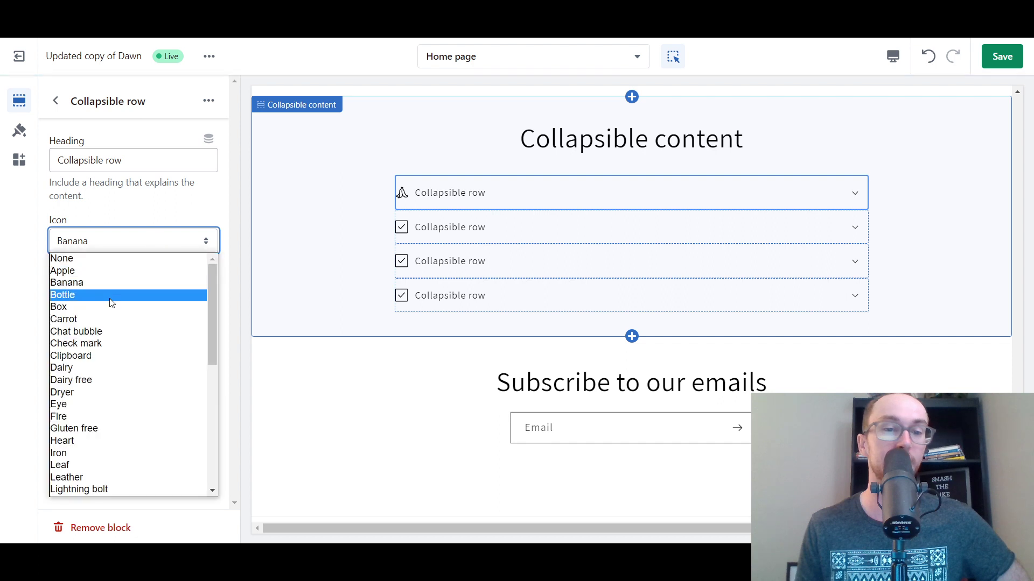
click(107, 296)
click(144, 240)
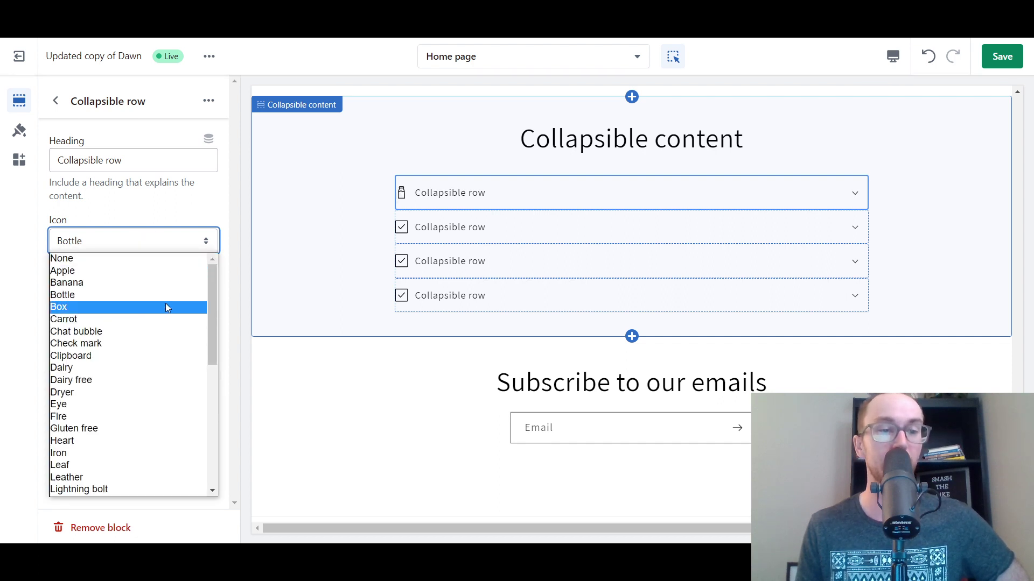
drag(213, 318, 125, 505)
click(127, 489)
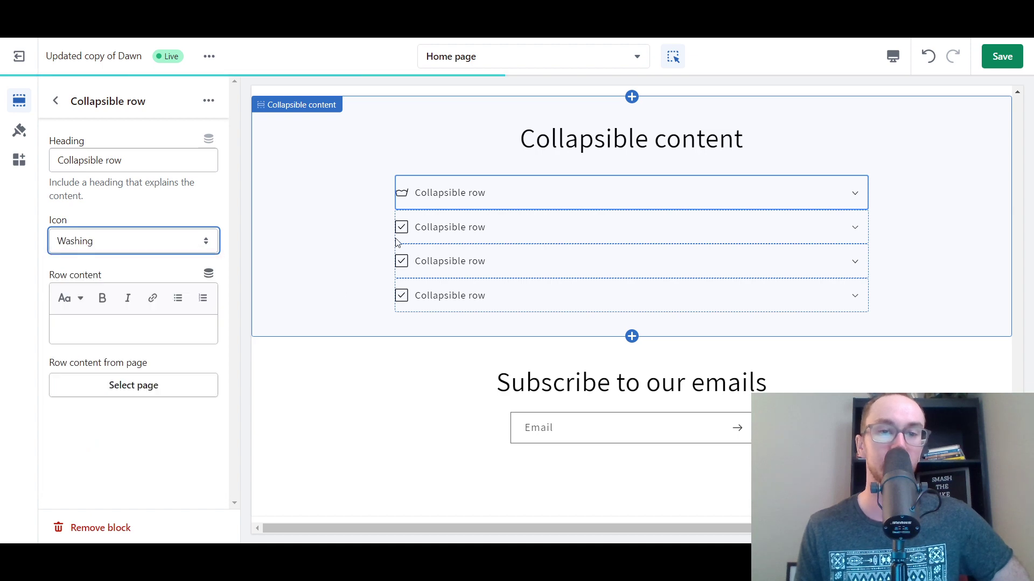
Try the Serving dish, Pants and Dryer icons on the first collapsible row
click(143, 243)
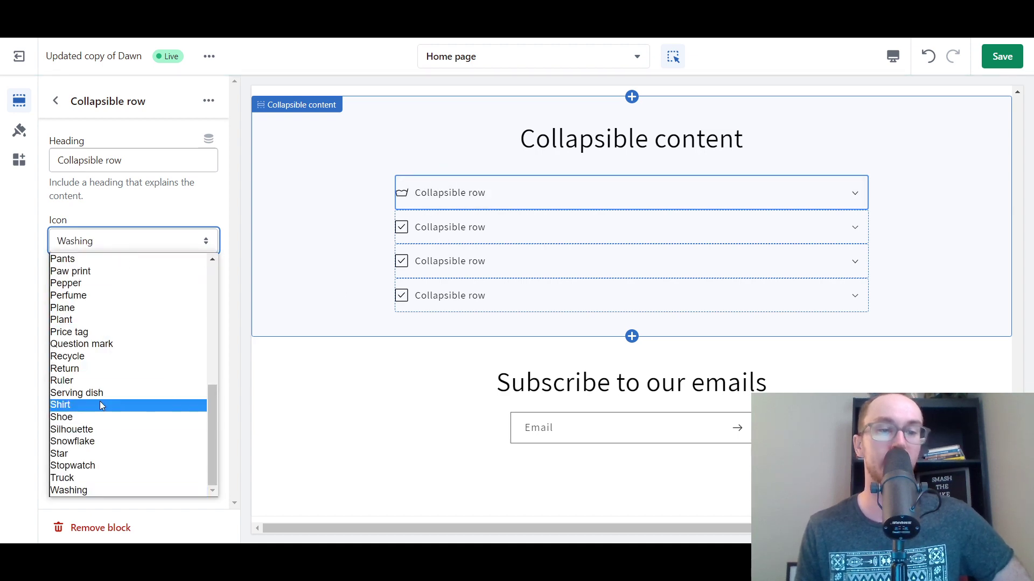
click(134, 403)
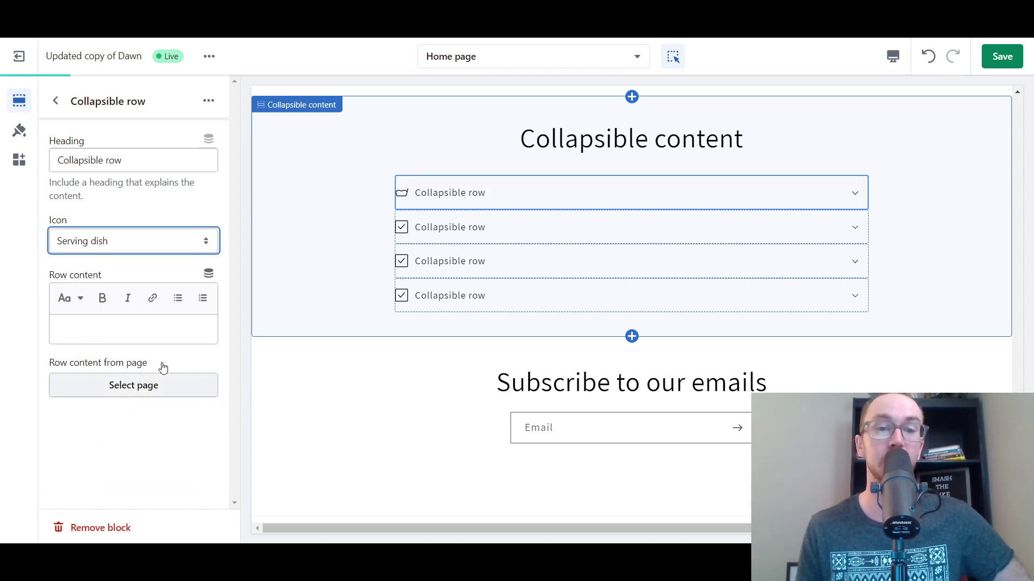
click(115, 239)
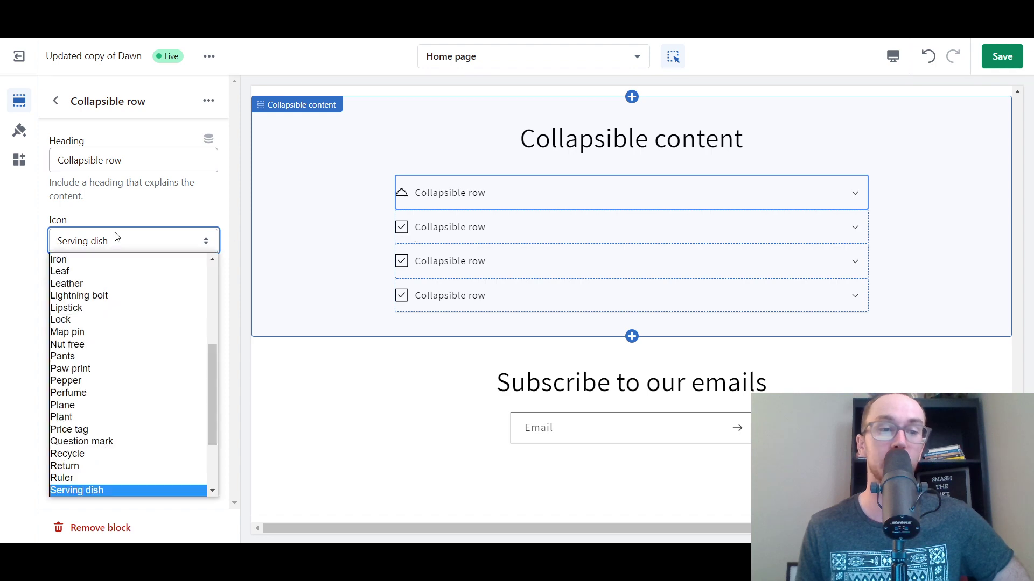
click(105, 357)
click(148, 245)
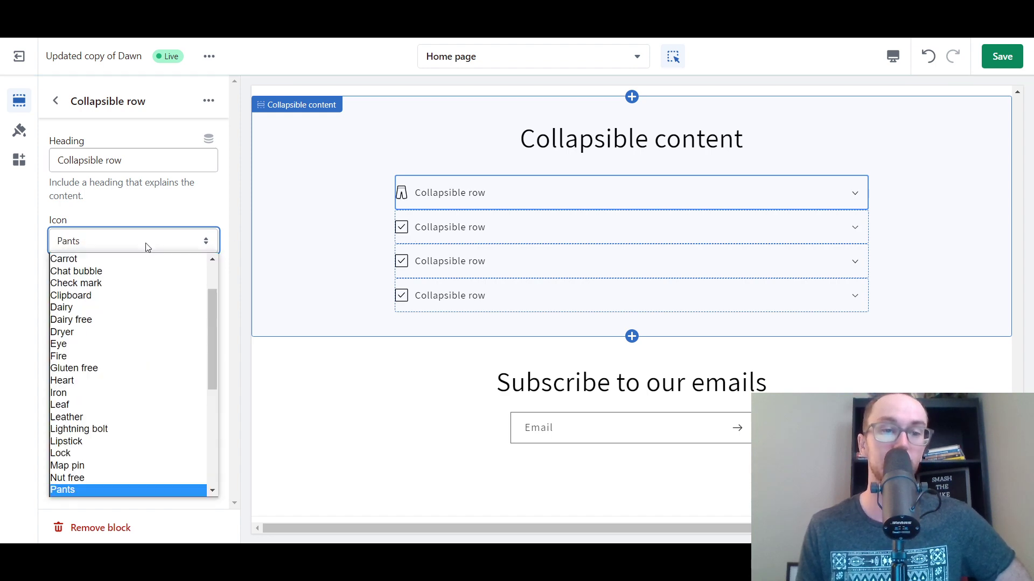
click(121, 333)
Try the Chat bubble icon on the first row and compare it with the icons in the existing Collapsible content section
click(205, 243)
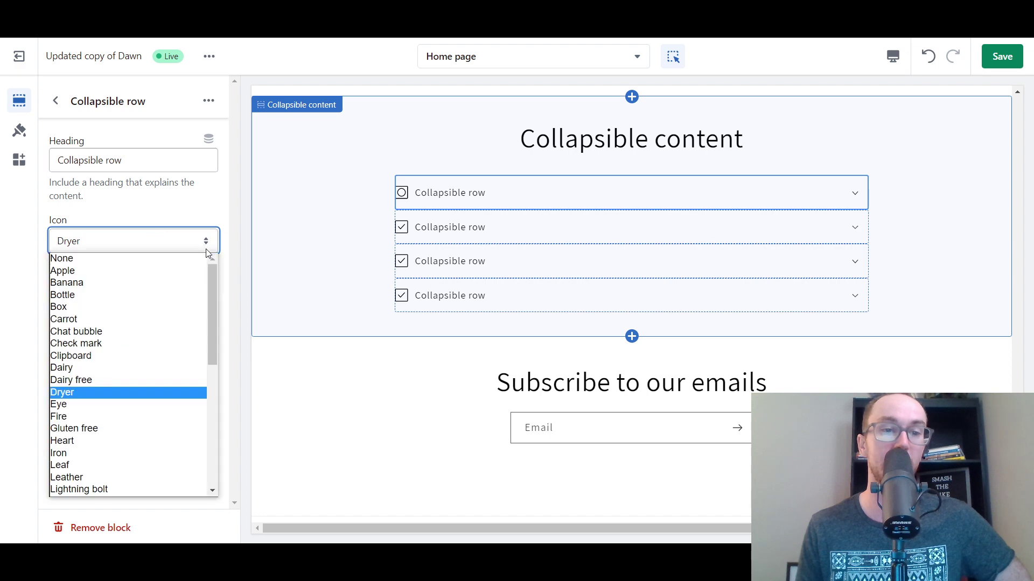
drag(212, 320, 211, 324)
click(182, 323)
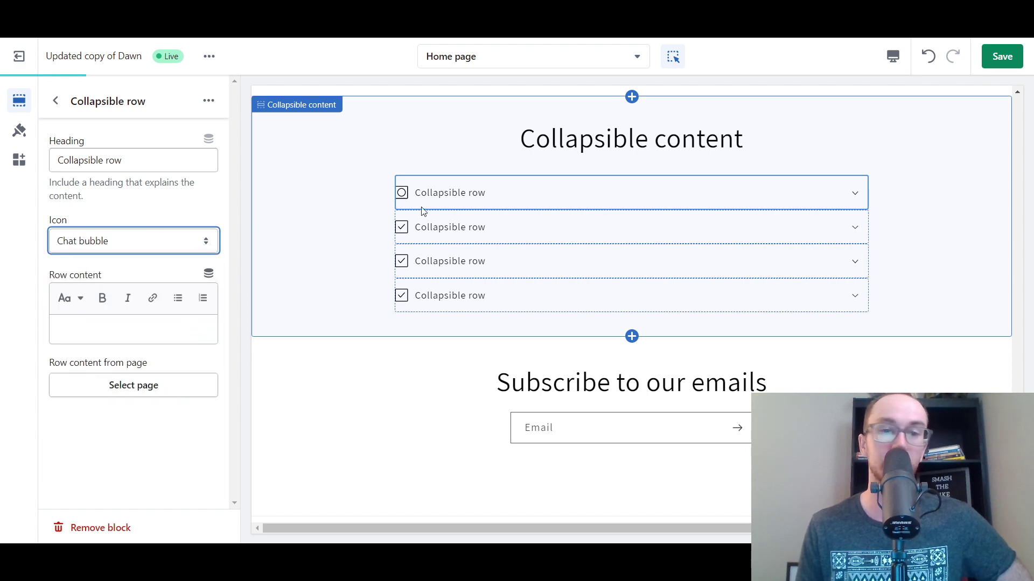
scroll(379, 275, up, 3)
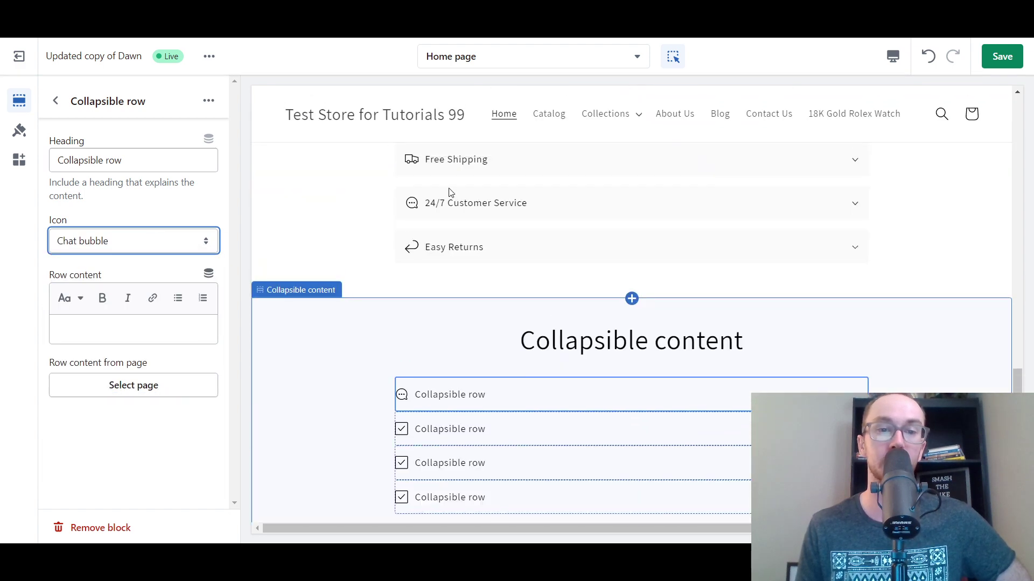
scroll(366, 216, up, 1)
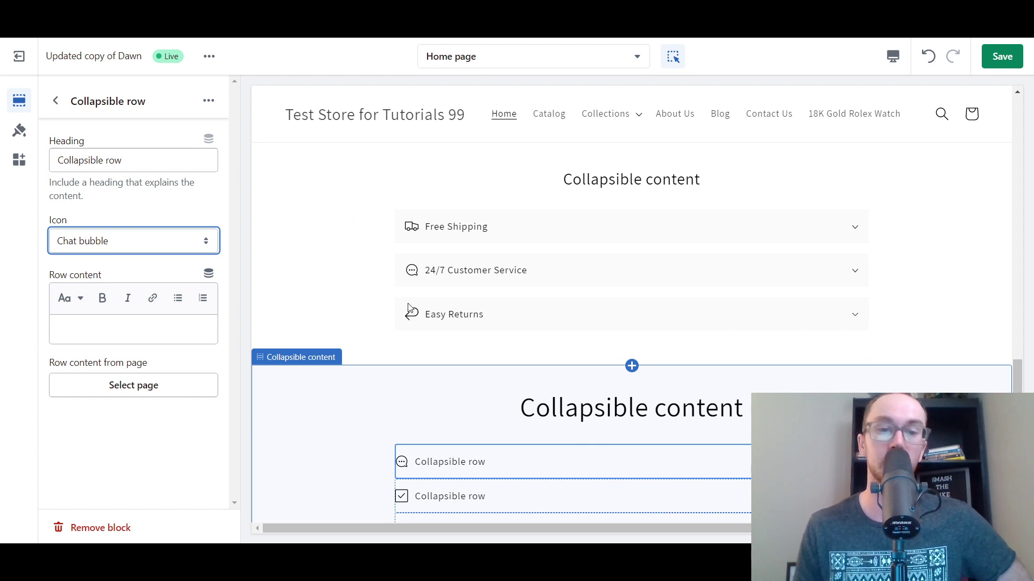
Set the first collapsible row's icon to Truck and its heading to "free shipping"
click(157, 246)
scroll(129, 420, down, 10)
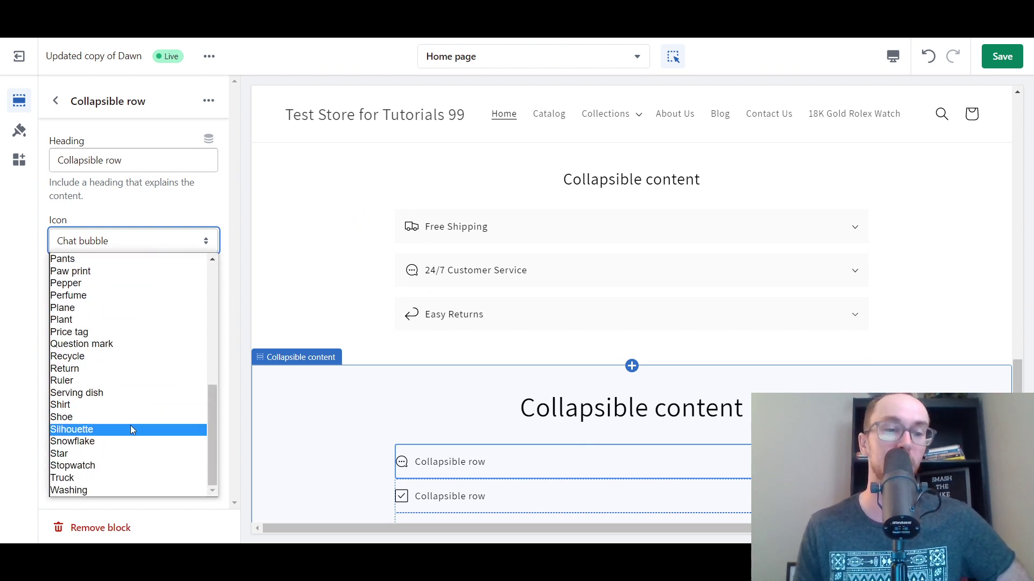
click(108, 487)
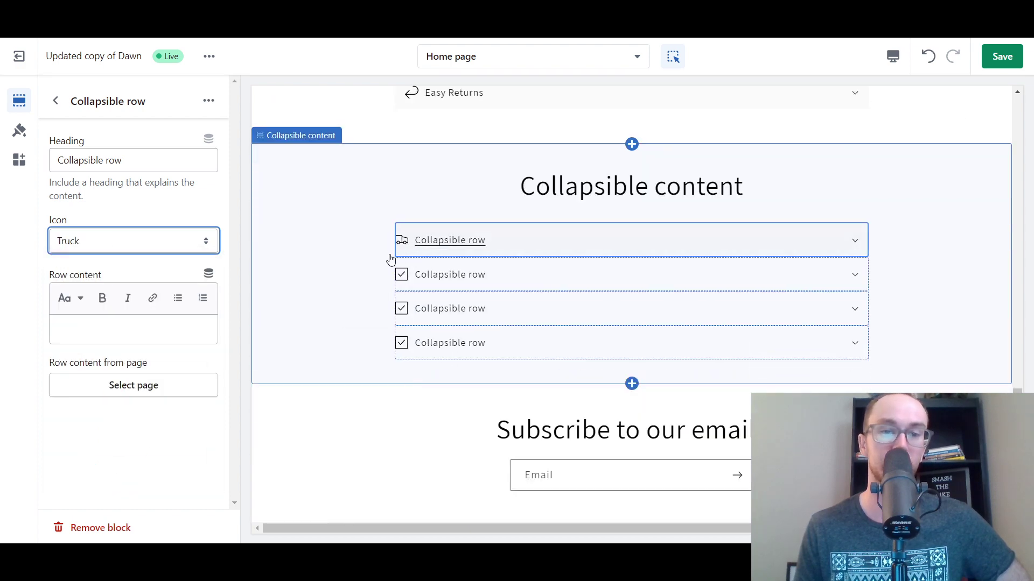
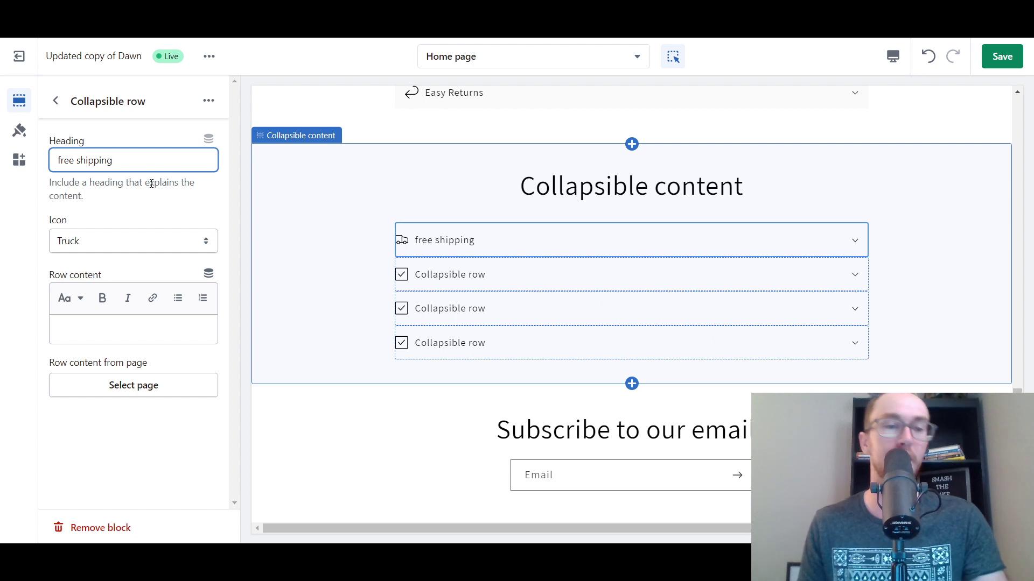
Change the icon of the free shipping row to Recycle
click(134, 247)
key(Escape)
key(r)
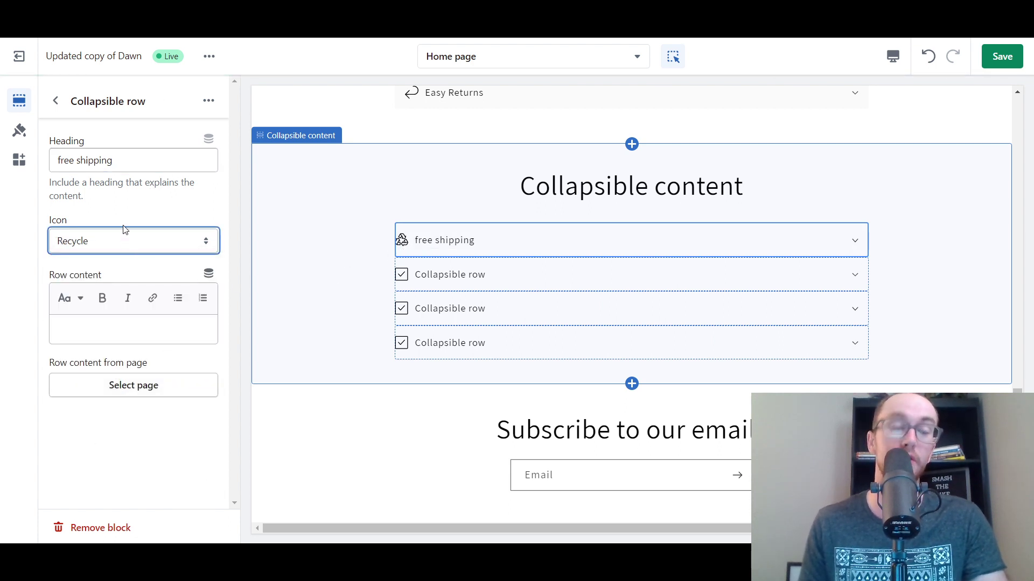
click(128, 208)
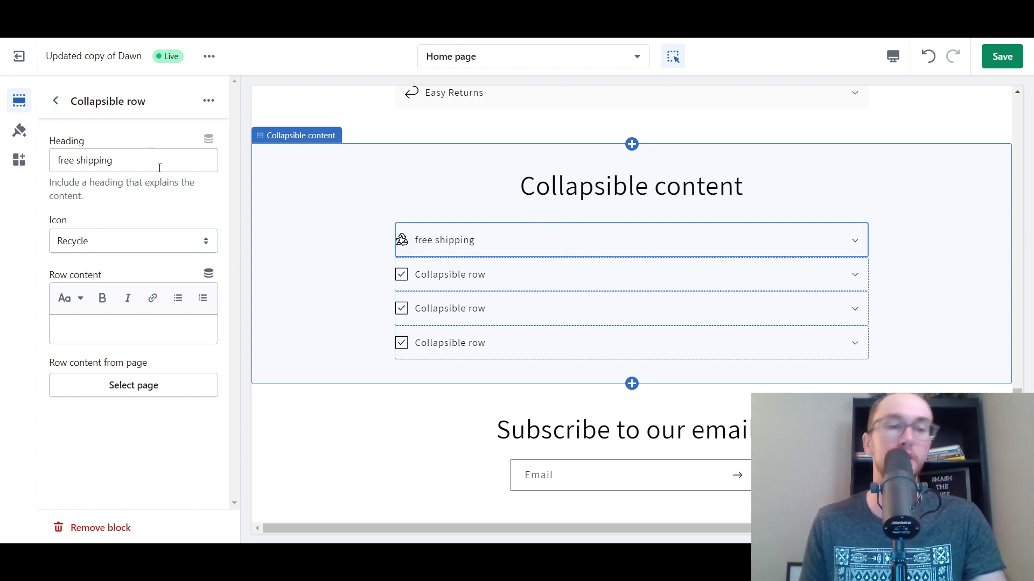
Fill the free shipping row's content with a bulleted list of "we recycle fabric", "100" and "yes"
click(56, 102)
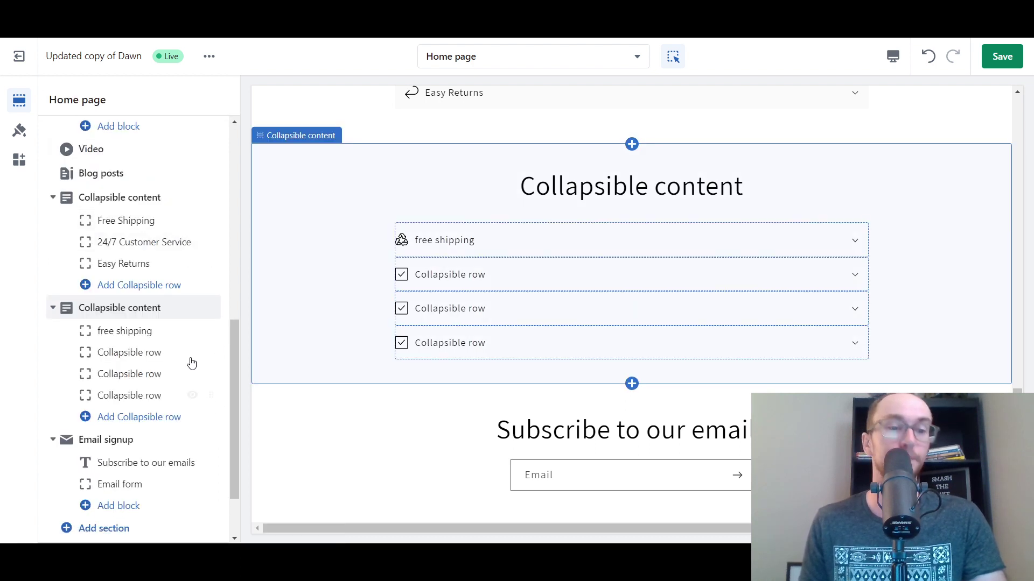
click(114, 332)
click(115, 323)
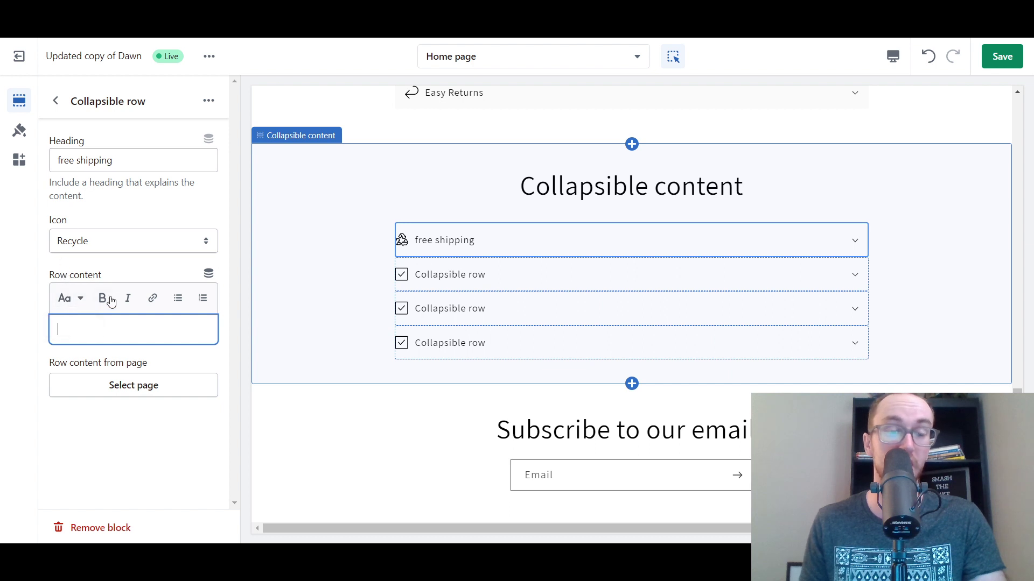
click(177, 298)
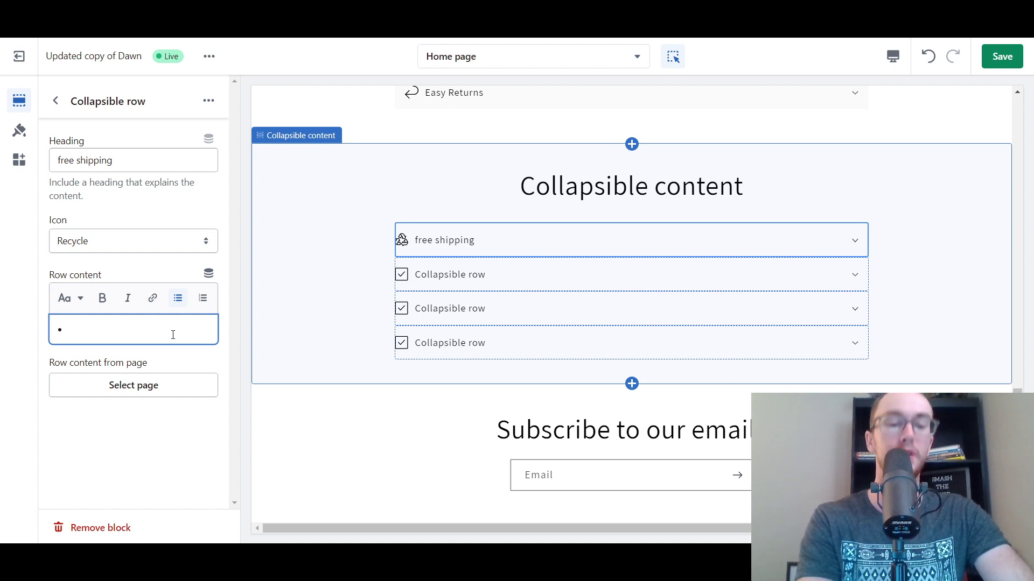
text(we recycl)
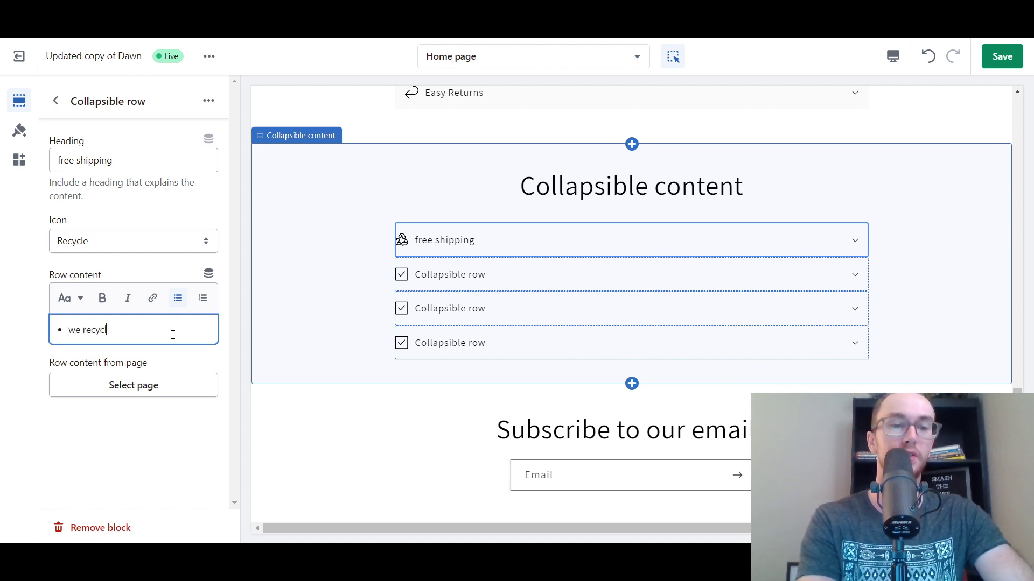
text(e fab)
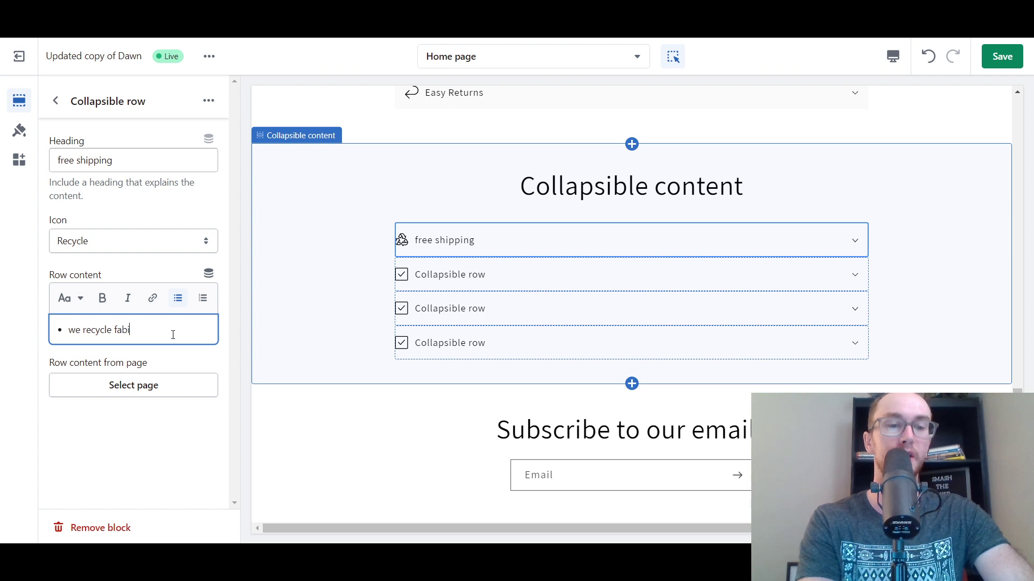
text(ric)
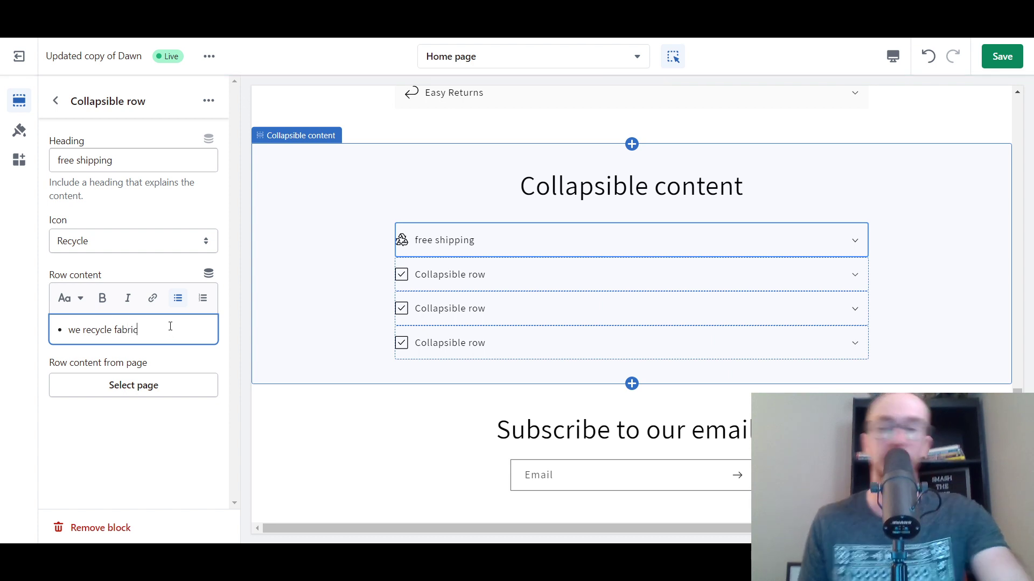
key(Return)
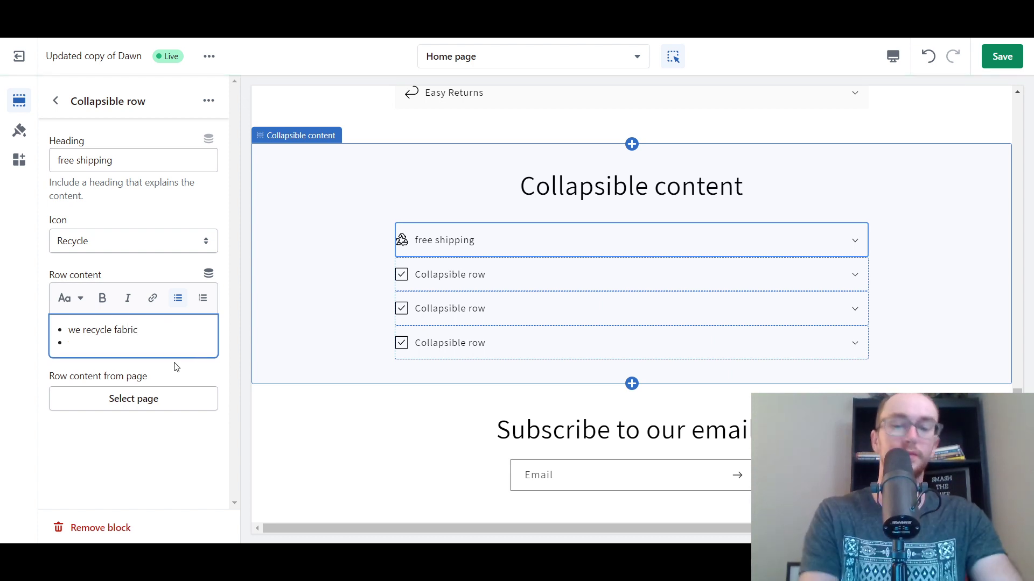
text(100)
key(Return)
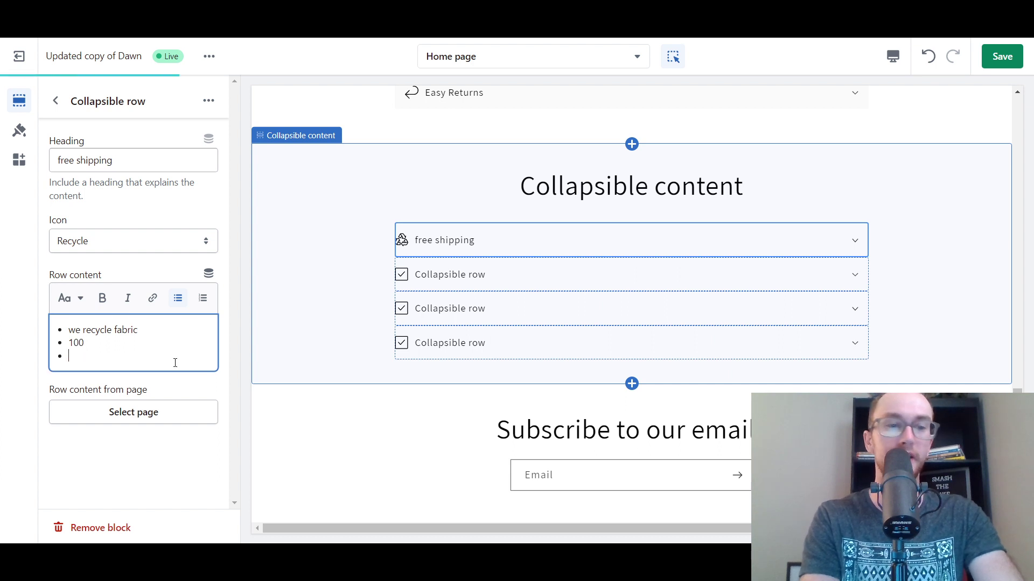
text(yes)
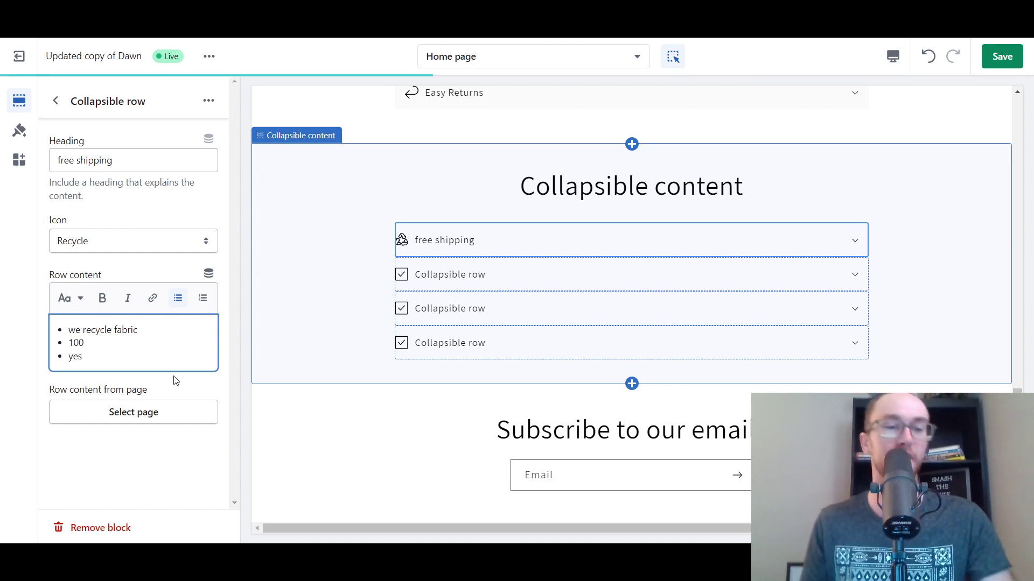
Expand the free shipping row in the preview and view the dynamic sources offered for its row content
click(849, 246)
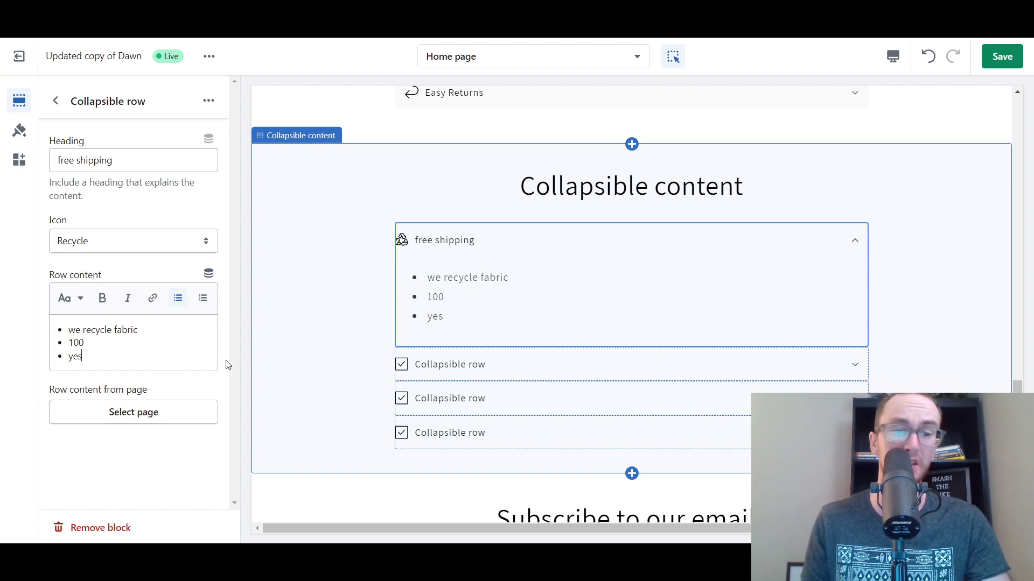
click(208, 276)
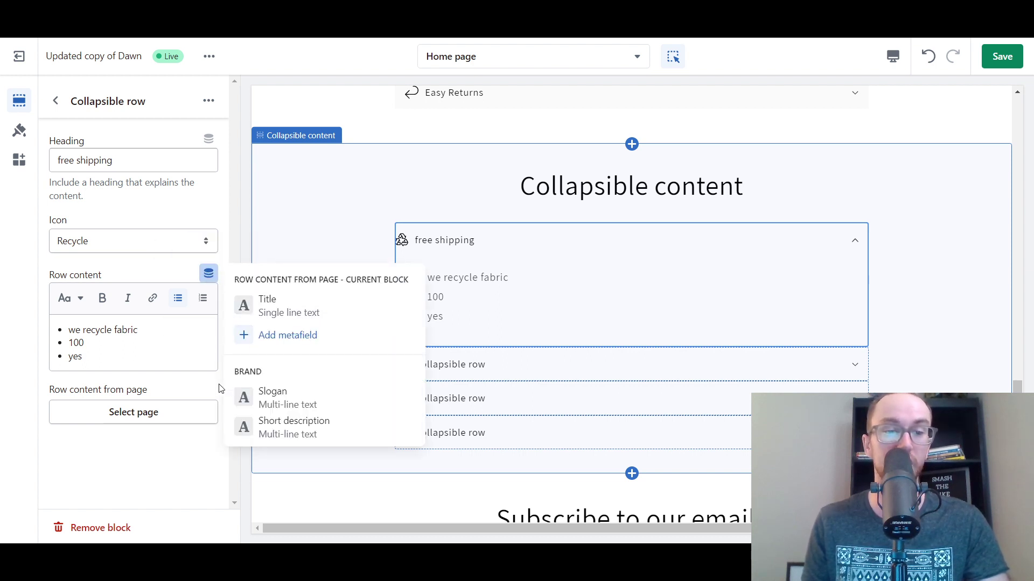
click(209, 276)
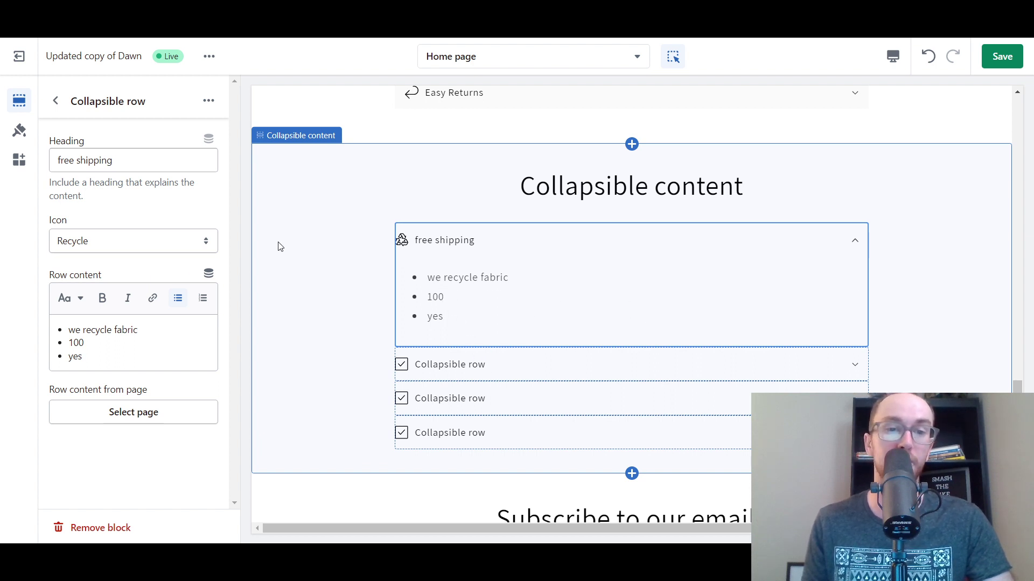
Compare the settings of the free shipping row and the second collapsible row by selecting each in the preview
click(502, 377)
click(537, 266)
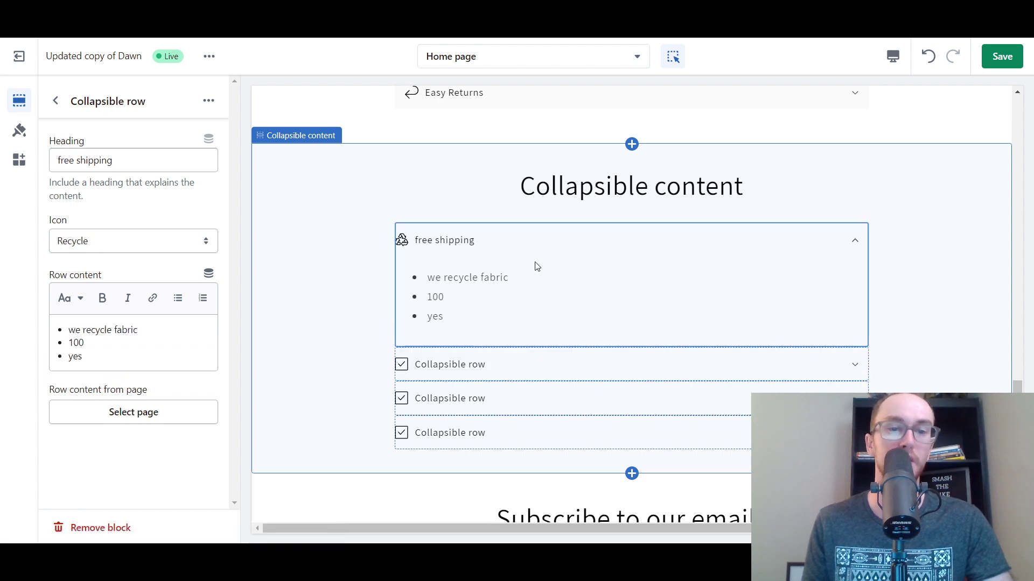
click(525, 370)
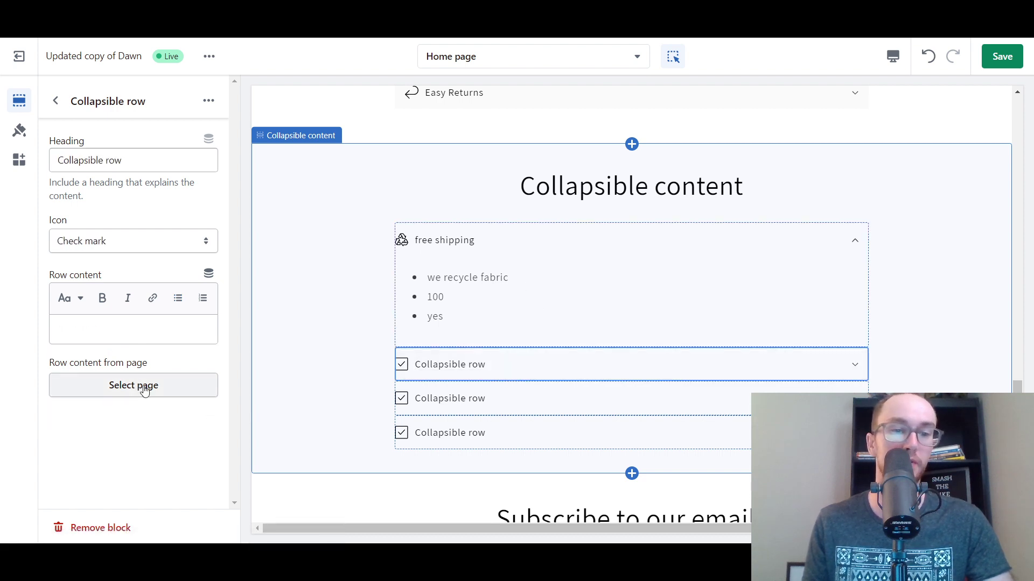
click(589, 283)
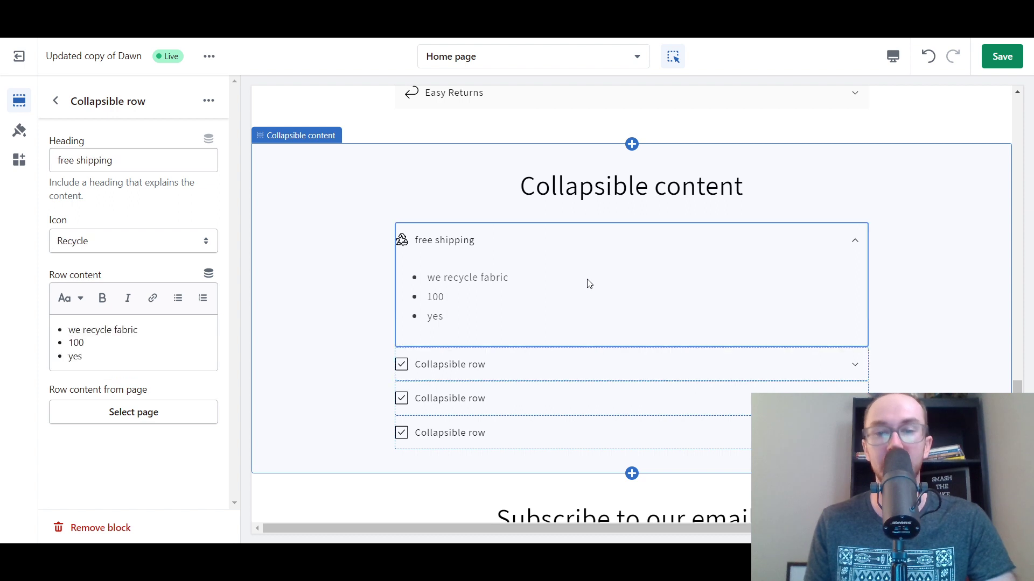
Set the icon of the second collapsible row to Carrot and reselect the free shipping row in the preview
click(515, 371)
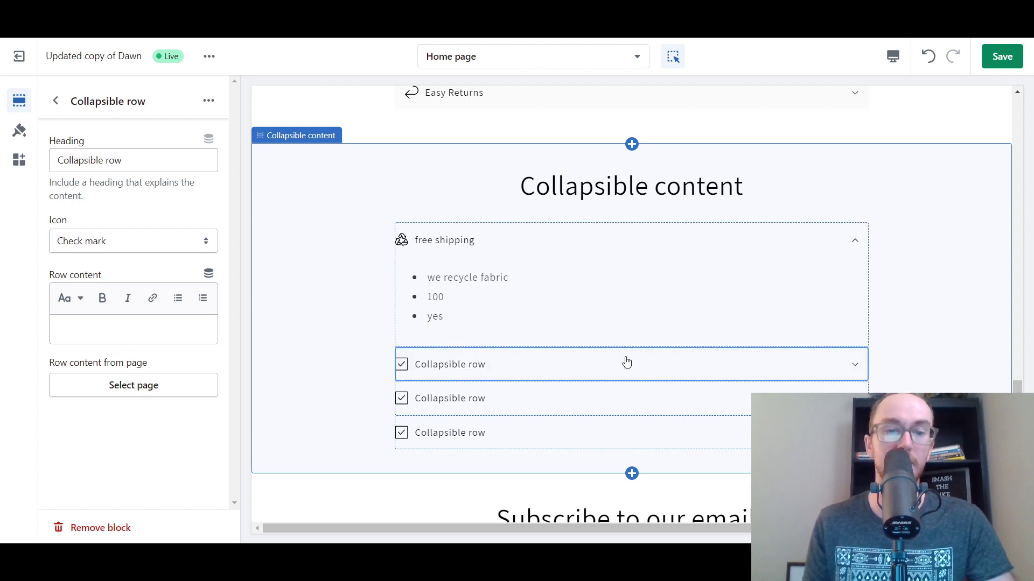
click(110, 248)
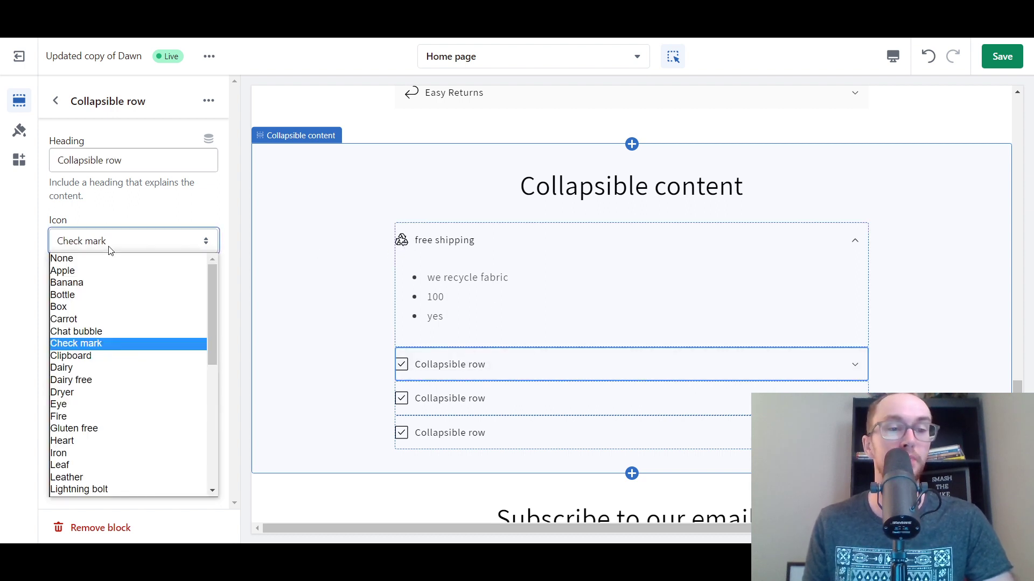
click(115, 319)
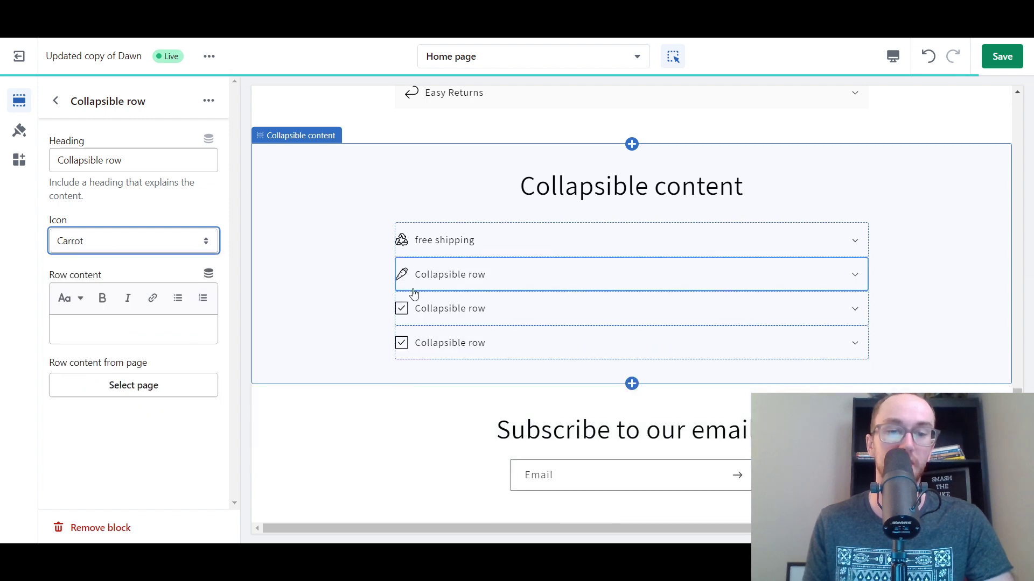
click(854, 246)
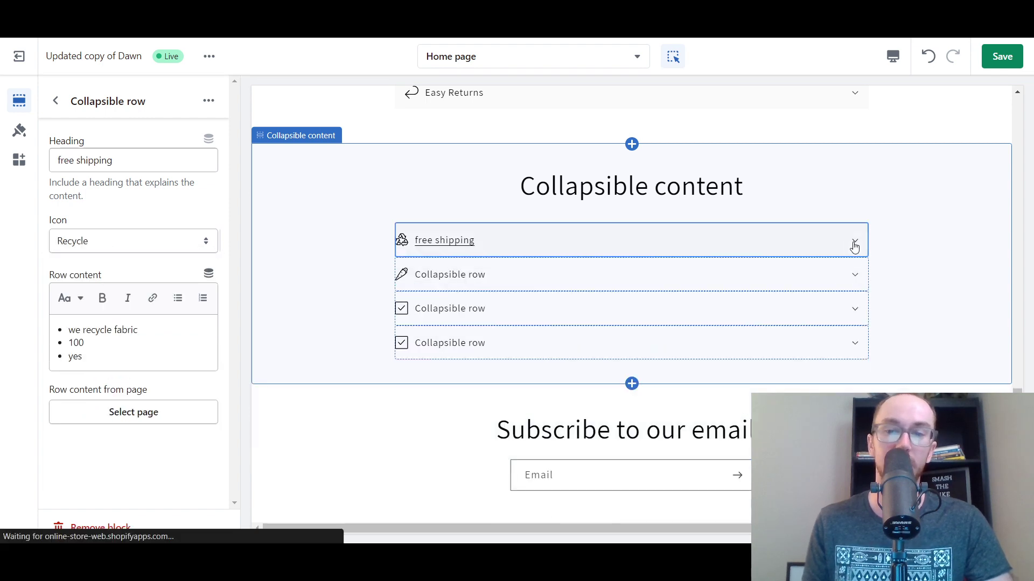
Expand and collapse the free shipping row in the preview to check its content, and leave the row's settings
click(854, 246)
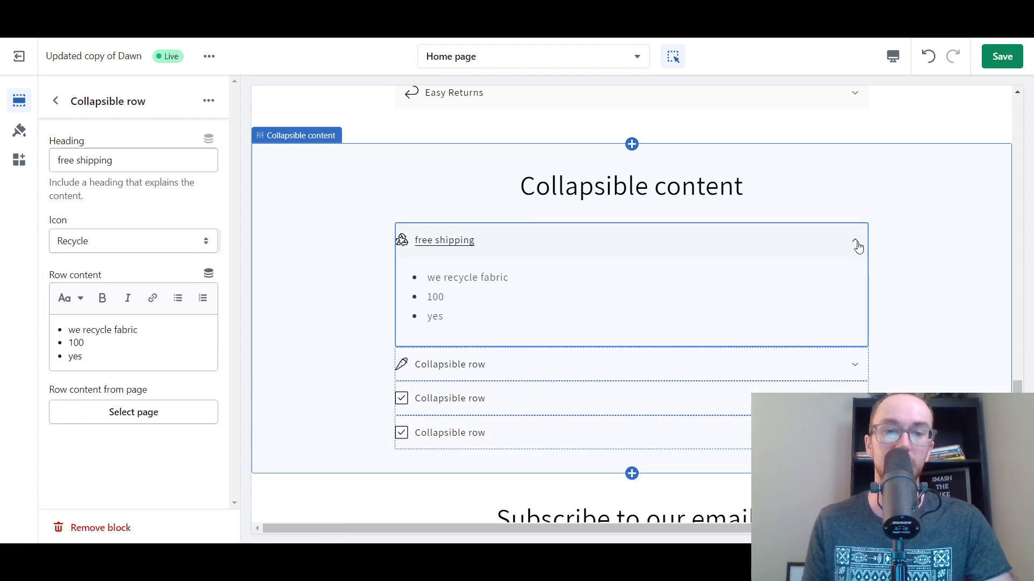
click(857, 245)
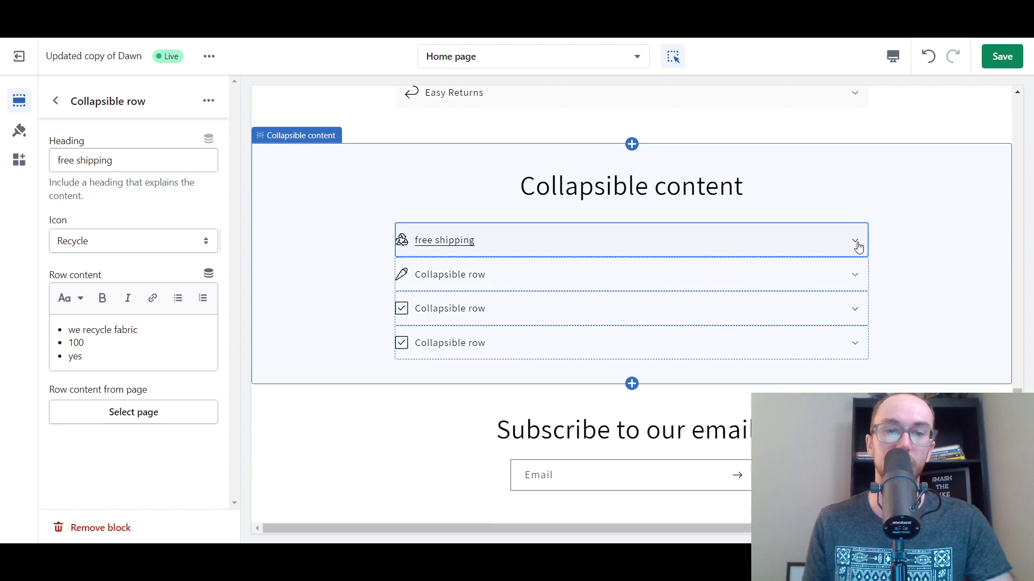
click(56, 101)
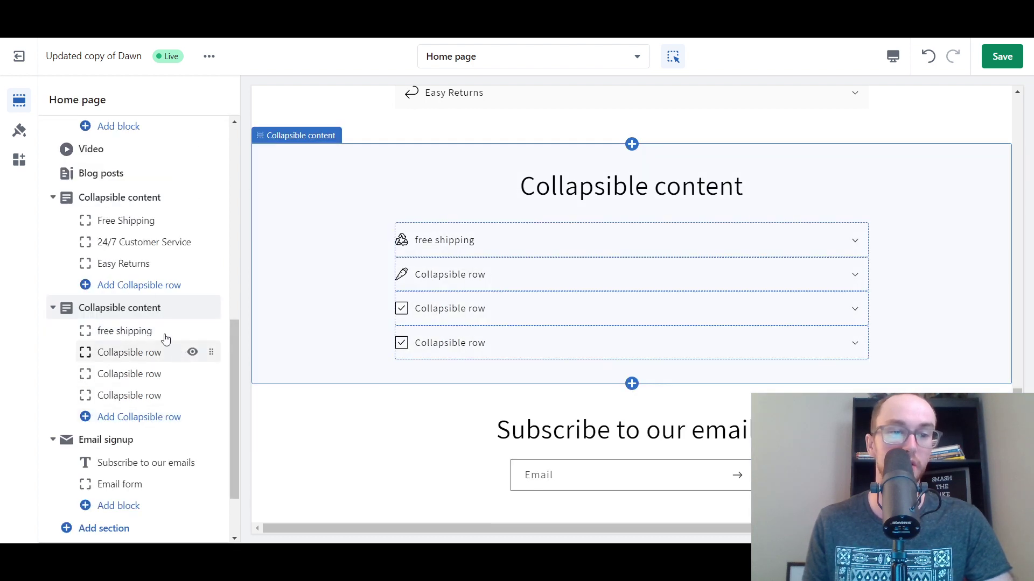
Try the Large heading size on the second Collapsible content section and settle on Small
click(164, 308)
click(166, 305)
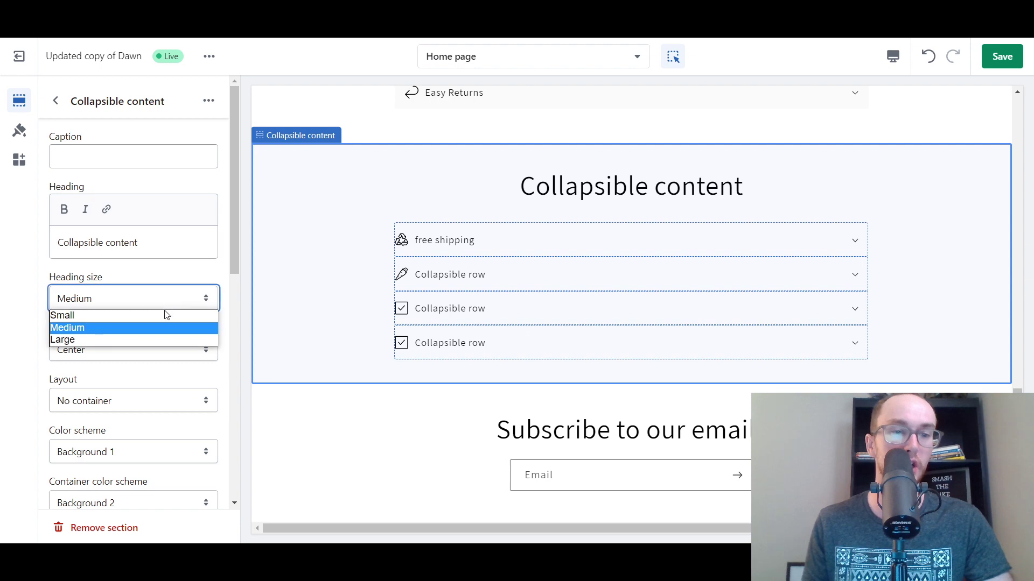
click(160, 338)
click(154, 303)
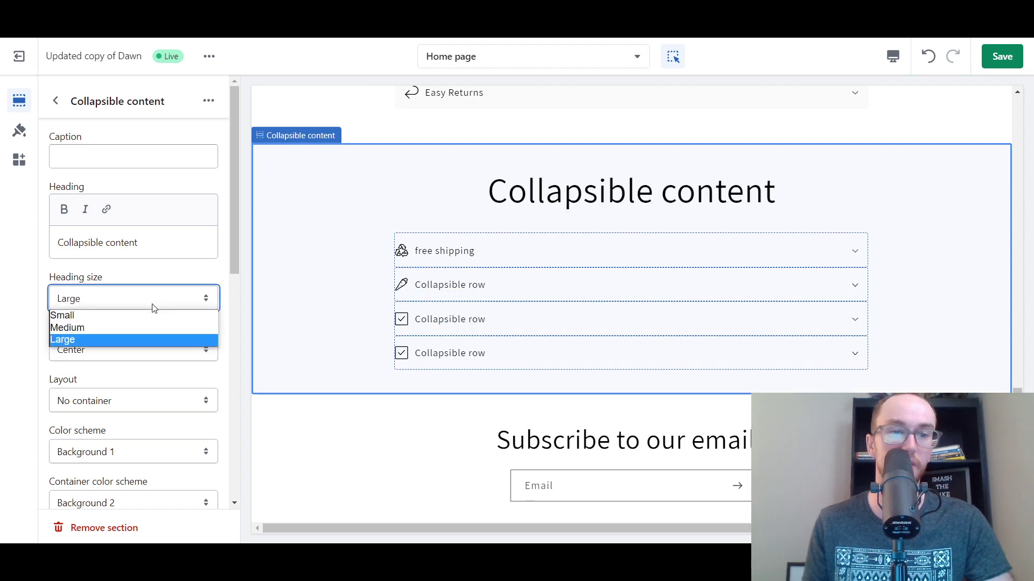
click(151, 314)
Try the Row container and Section container layouts on the Collapsible content section and restore No container
scroll(164, 369, down, 1)
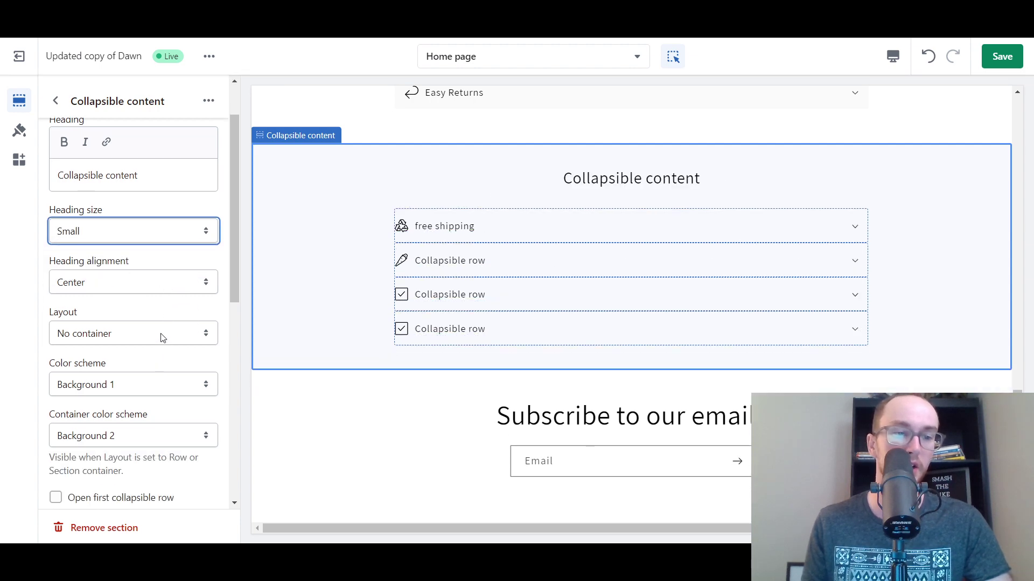
click(153, 338)
click(153, 362)
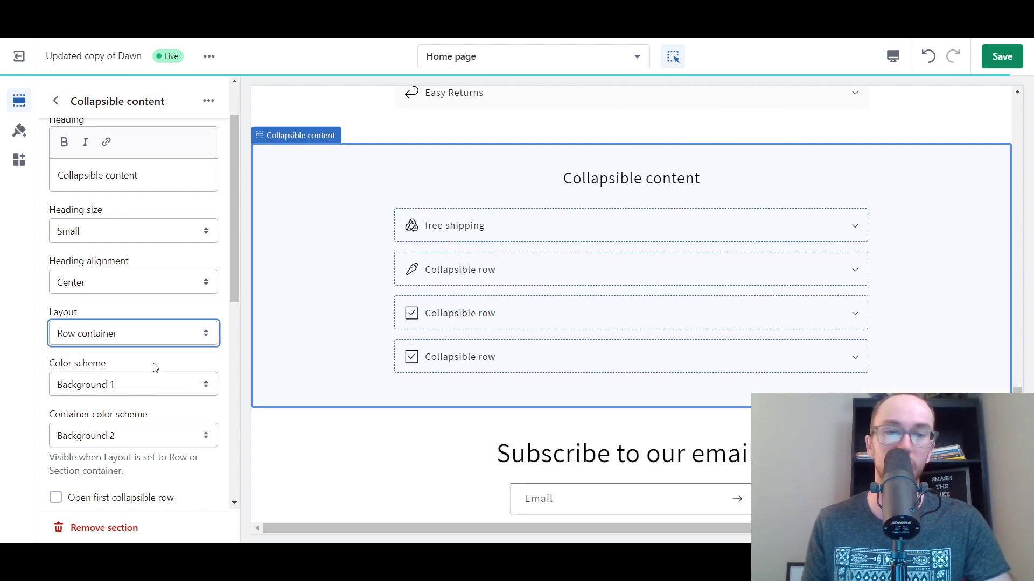
click(132, 335)
click(125, 371)
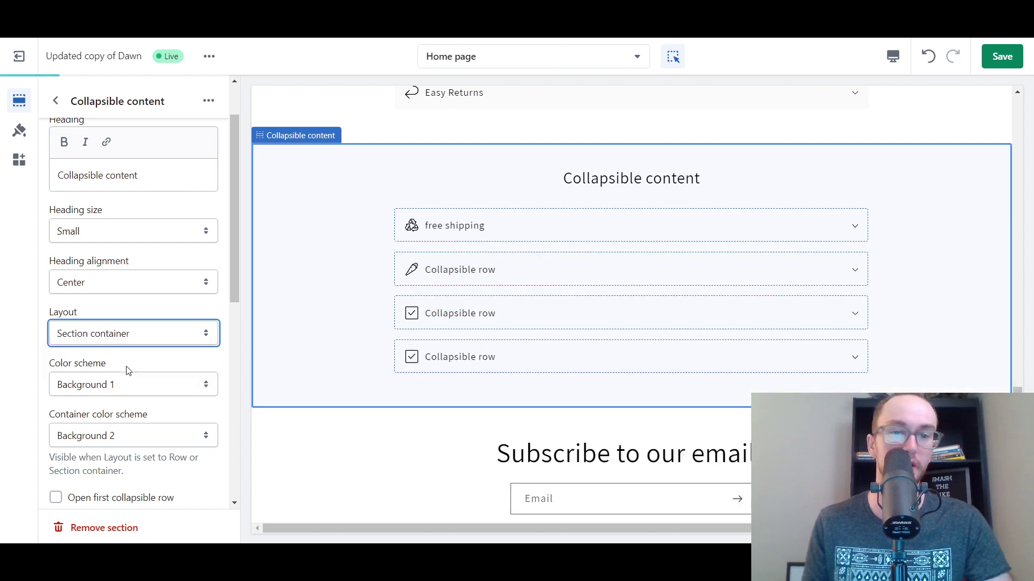
click(135, 333)
click(122, 350)
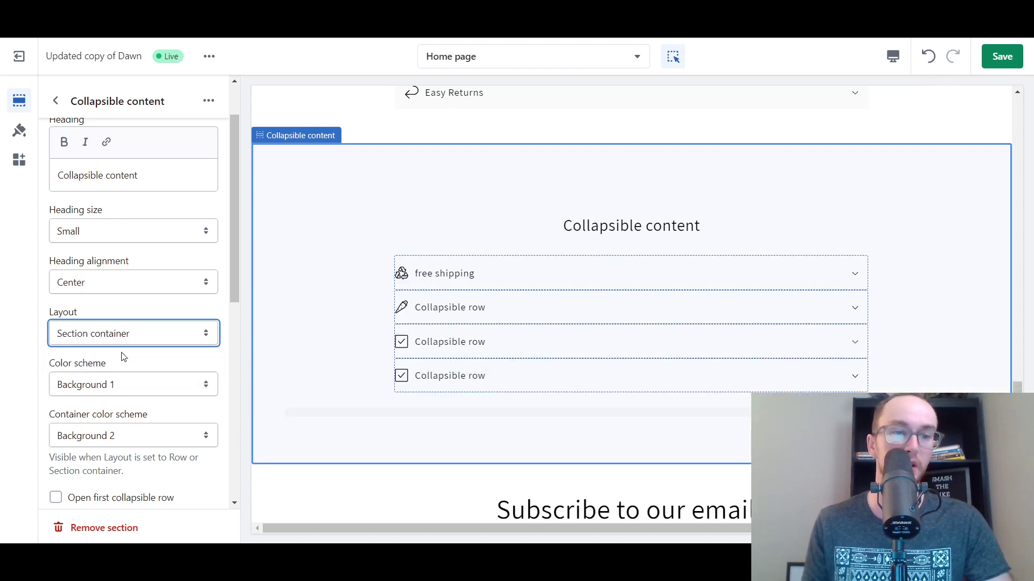
Try the Accent 2 and Accent 1 color schemes on the Collapsible content section
scroll(168, 359, down, 1)
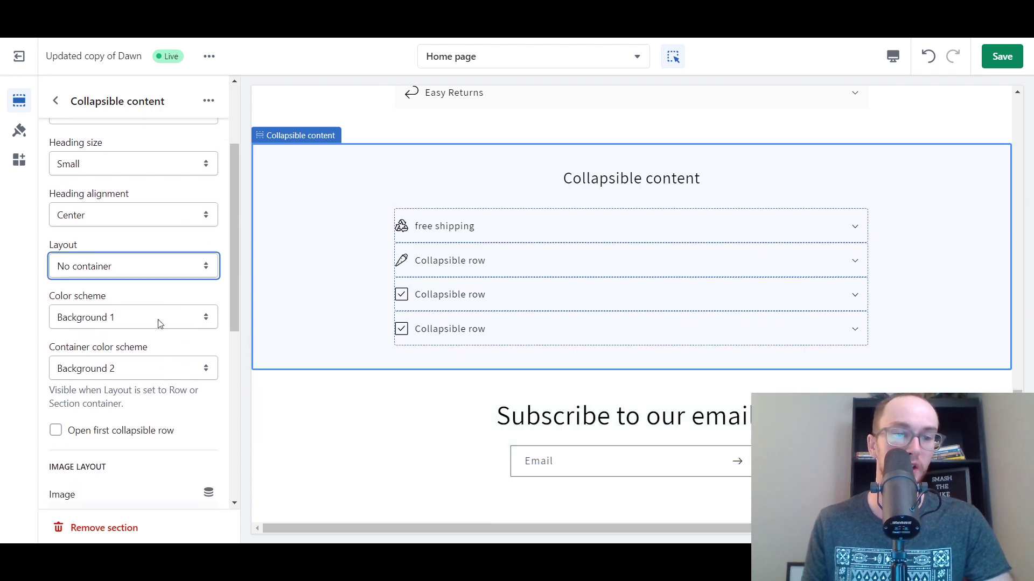
click(140, 323)
click(135, 343)
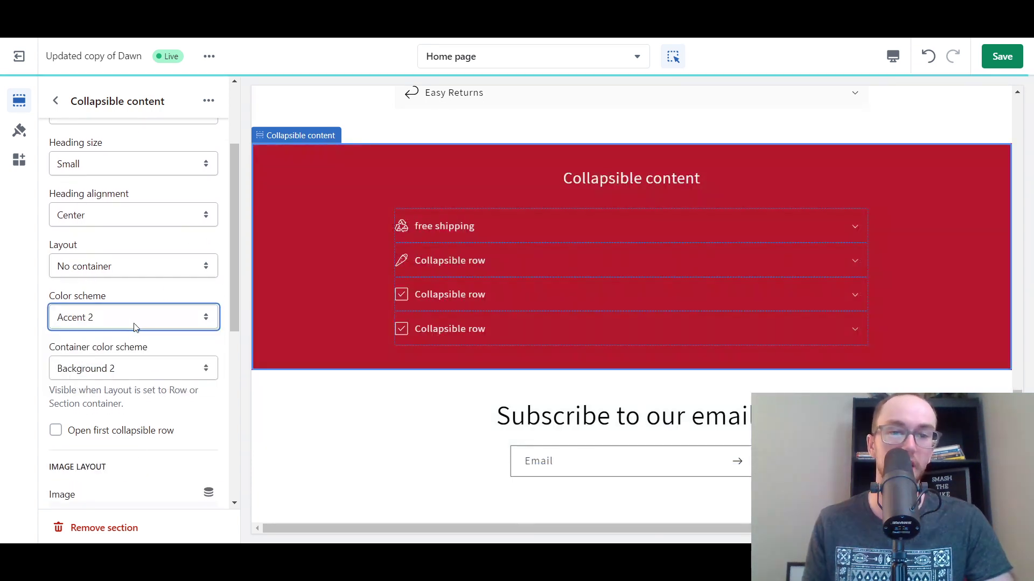
click(133, 323)
click(141, 334)
click(143, 326)
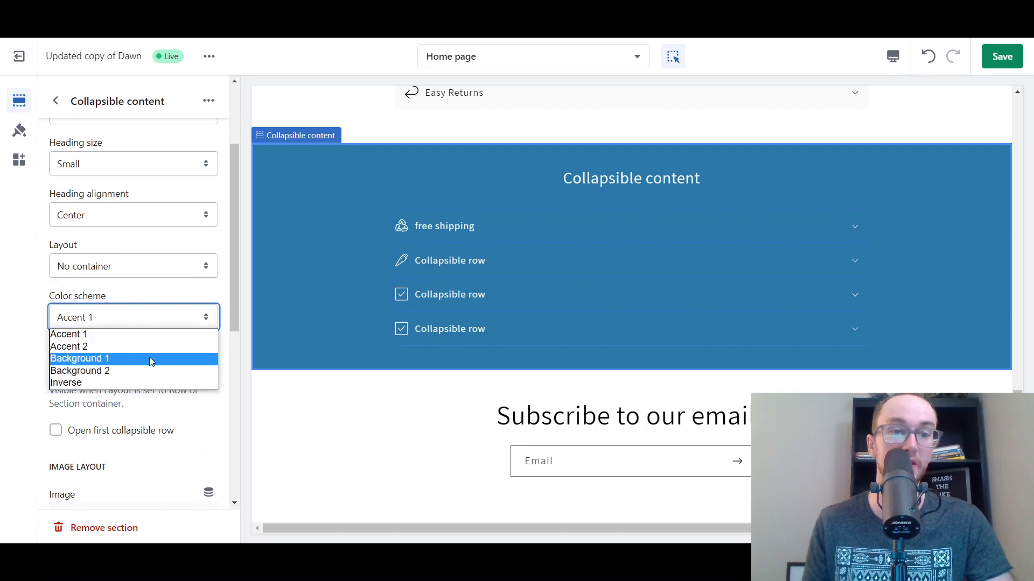
View the accent colors in the theme's color settings and reselect the Collapsible content section in the preview
click(19, 131)
click(20, 130)
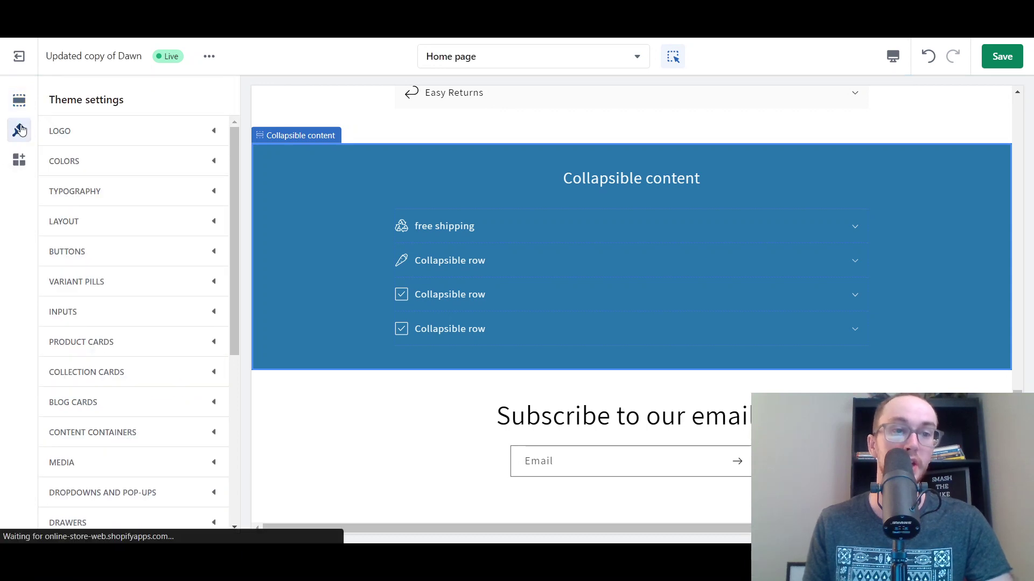
click(83, 162)
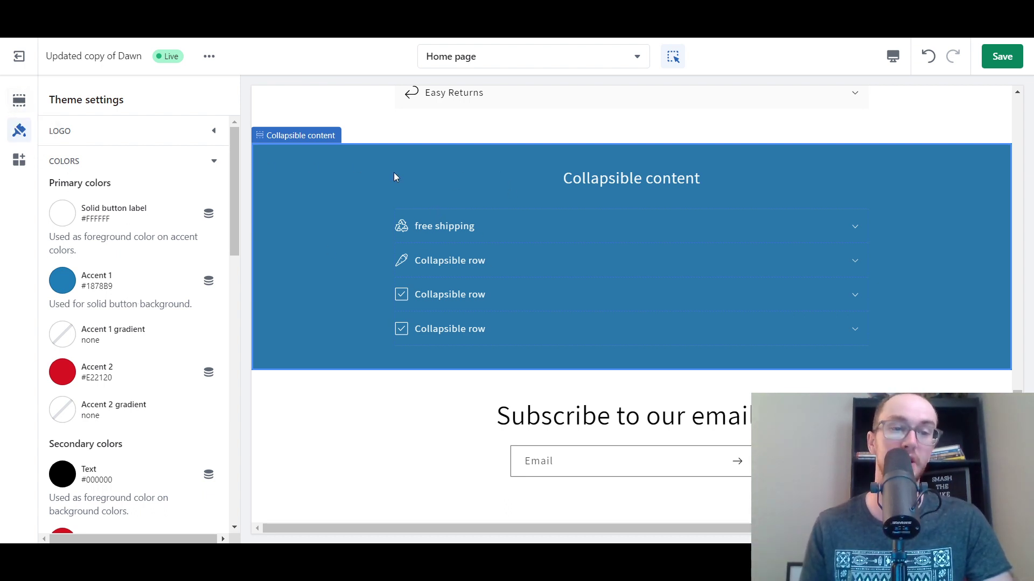
click(466, 185)
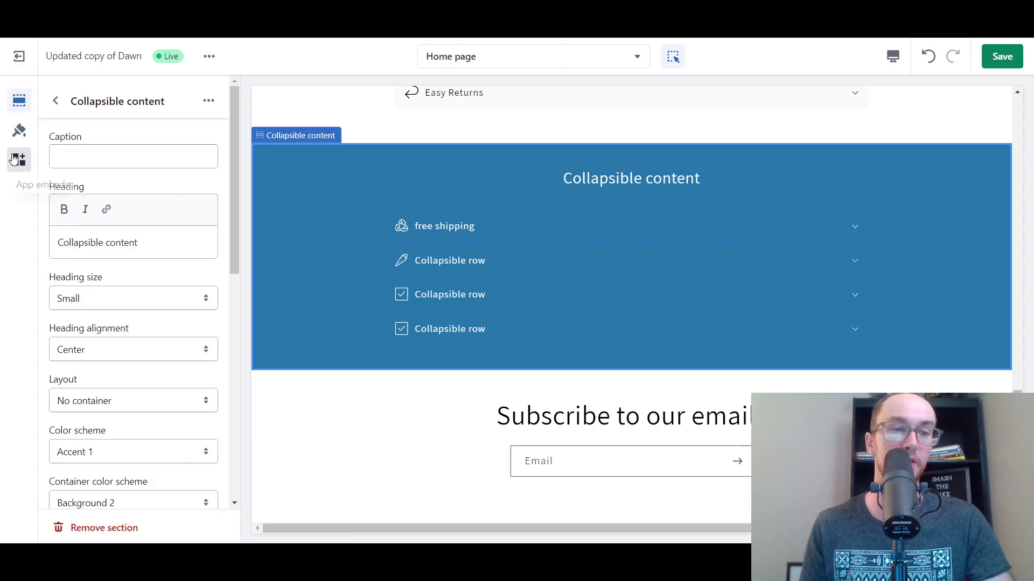
Set the Collapsible content section's color scheme to Background 2
scroll(131, 347, down, 4)
click(105, 257)
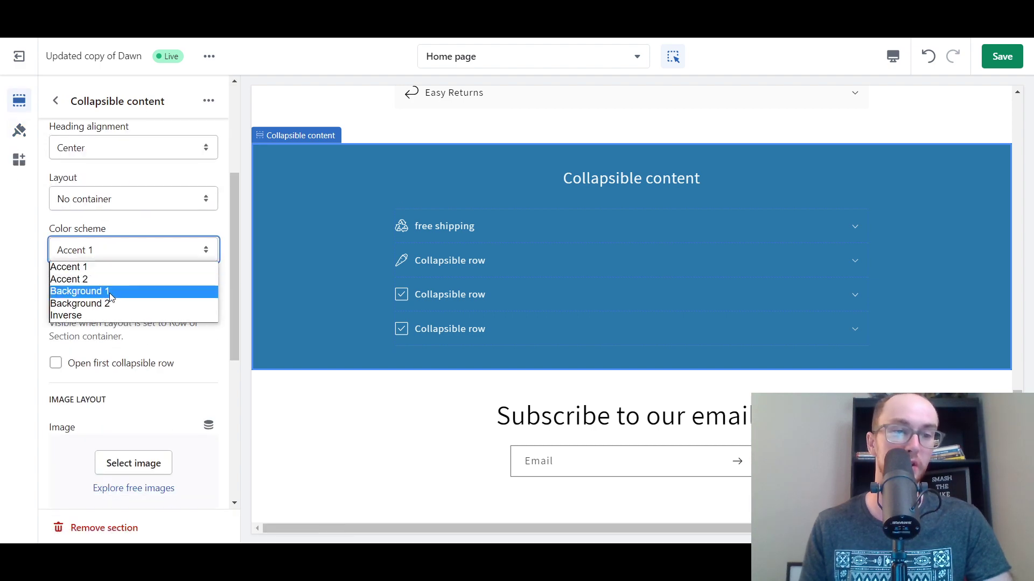
click(108, 300)
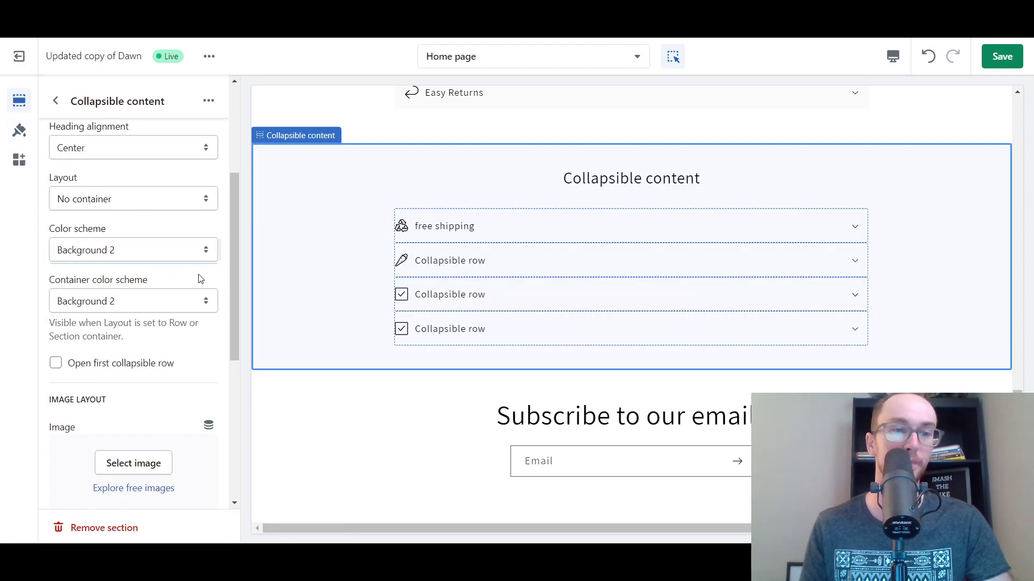
Turn on the option to open the first collapsible row by default, check the preview, and turn it off again
click(190, 200)
click(210, 214)
drag(234, 226, 238, 256)
click(160, 288)
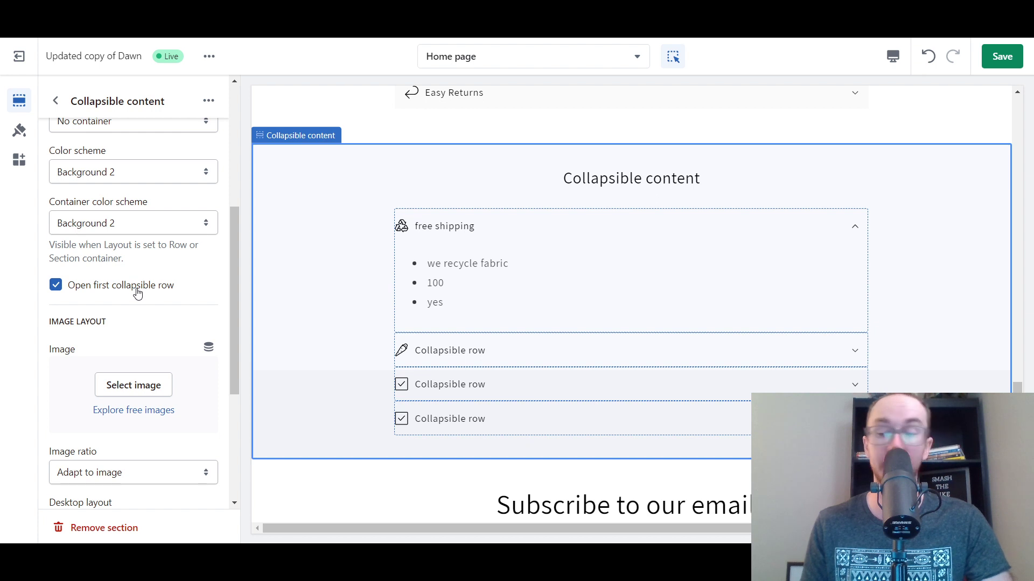
click(137, 293)
Examine the image ratio options and remaining settings of the Collapsible content section, and reselect the section in the preview
click(149, 474)
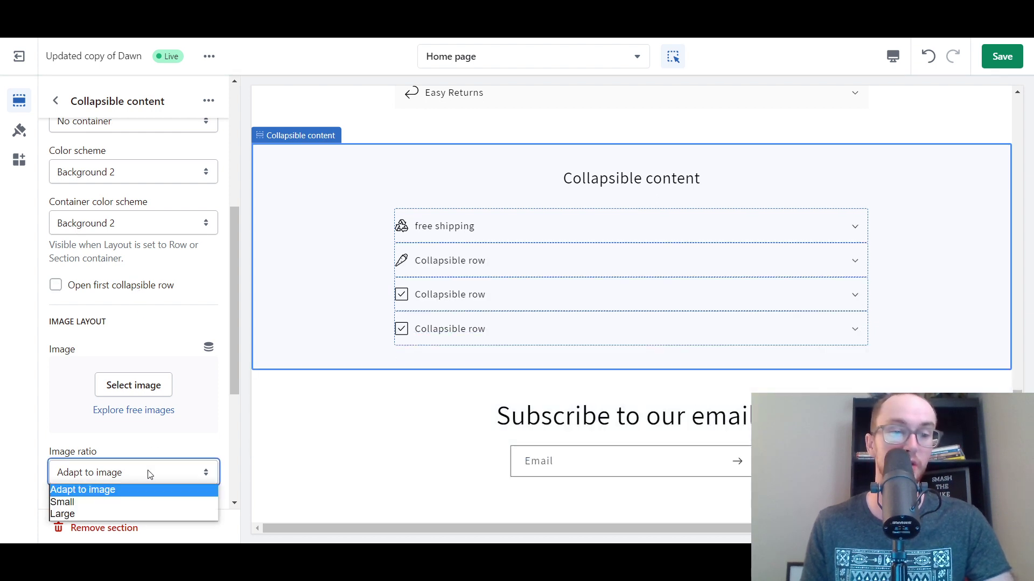
click(151, 474)
click(122, 473)
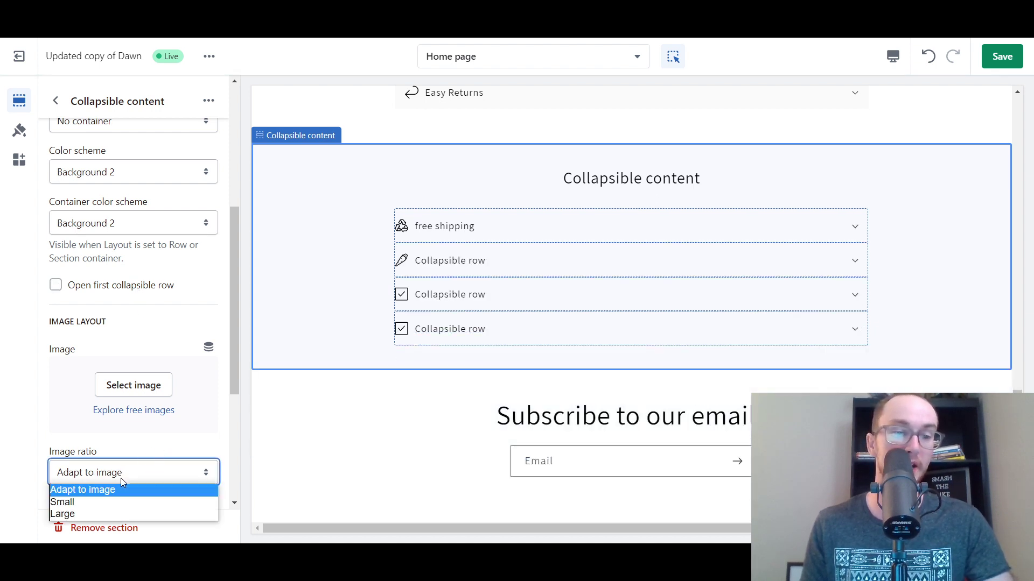
click(139, 450)
drag(237, 385, 230, 430)
click(362, 383)
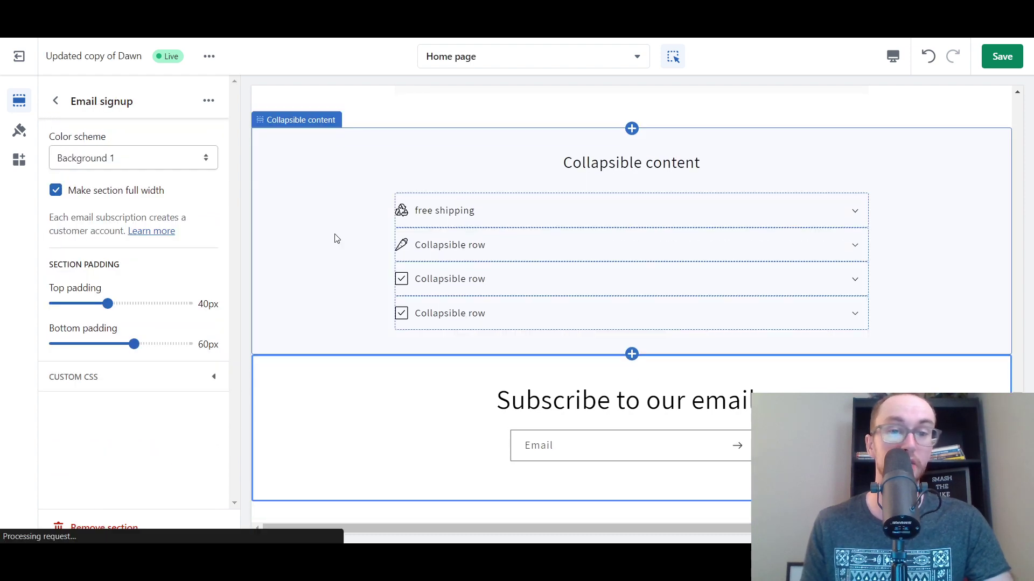
scroll(409, 304, up, 3)
click(346, 302)
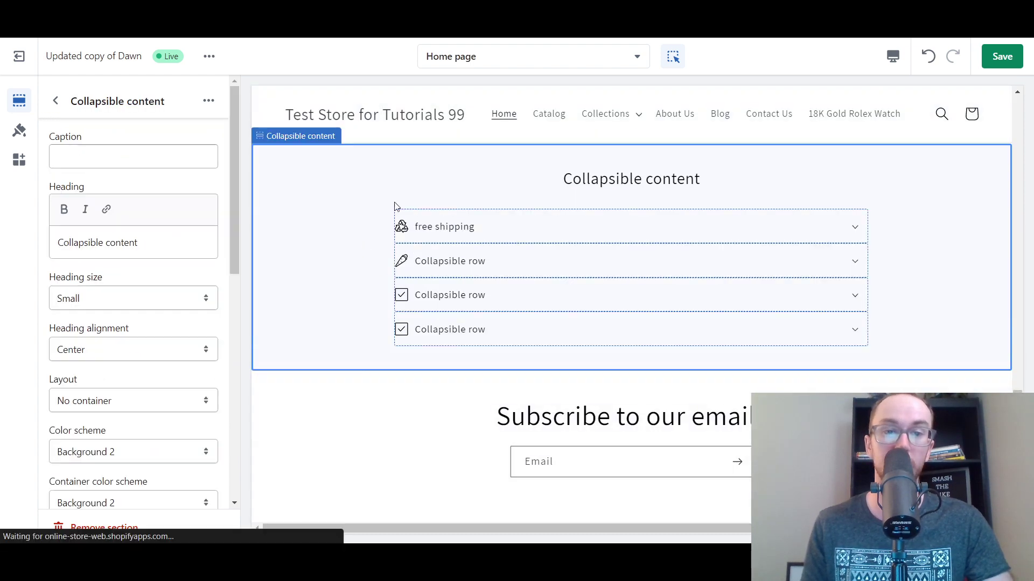
Select the "Free Shipping | 24/7 Customer Service | Easy Returns" text block in the preview and locate its Rich text section in the section list
scroll(572, 286, up, 3)
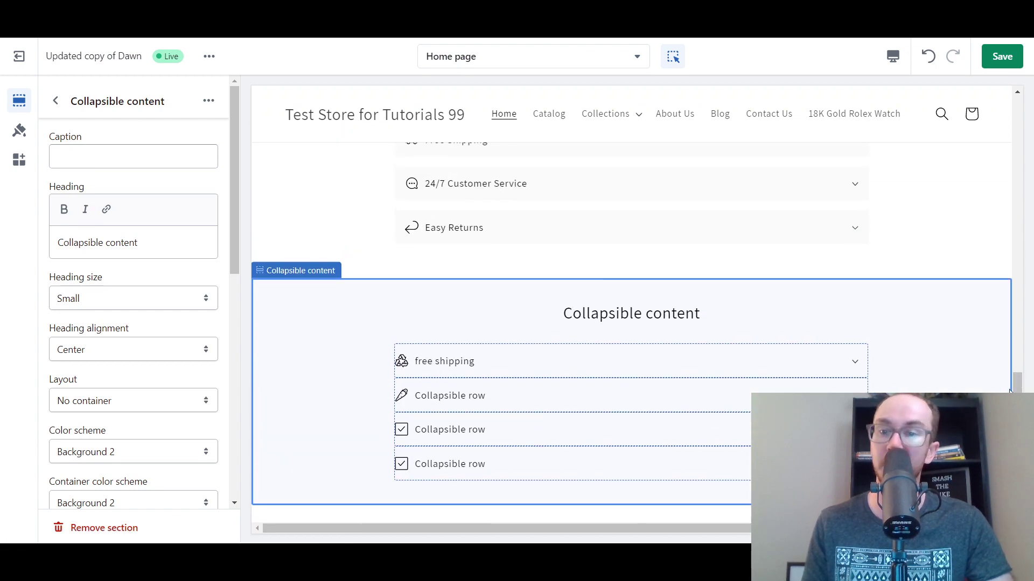
scroll(1019, 385, up, 1)
drag(1019, 385, 1002, 182)
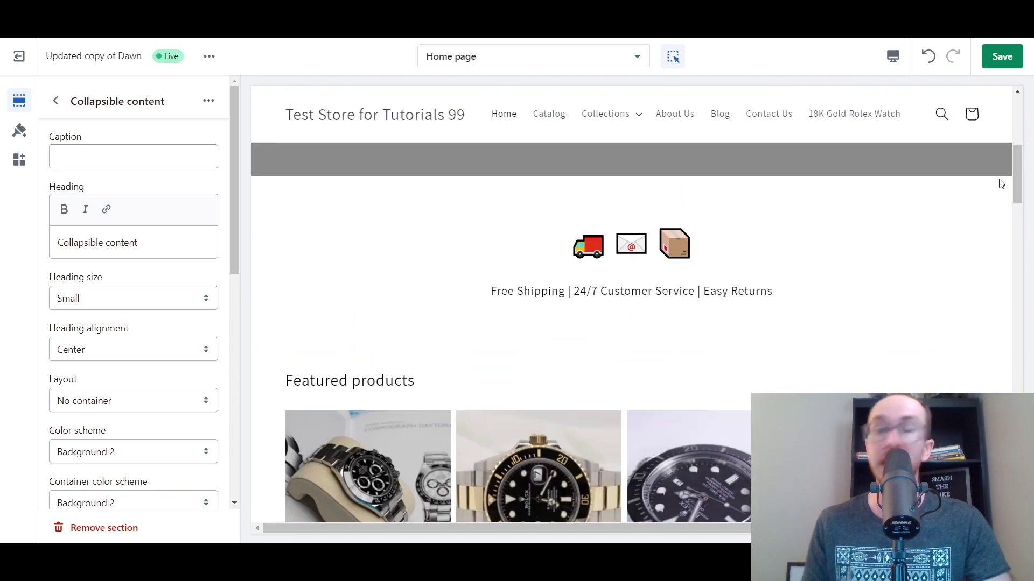
click(622, 271)
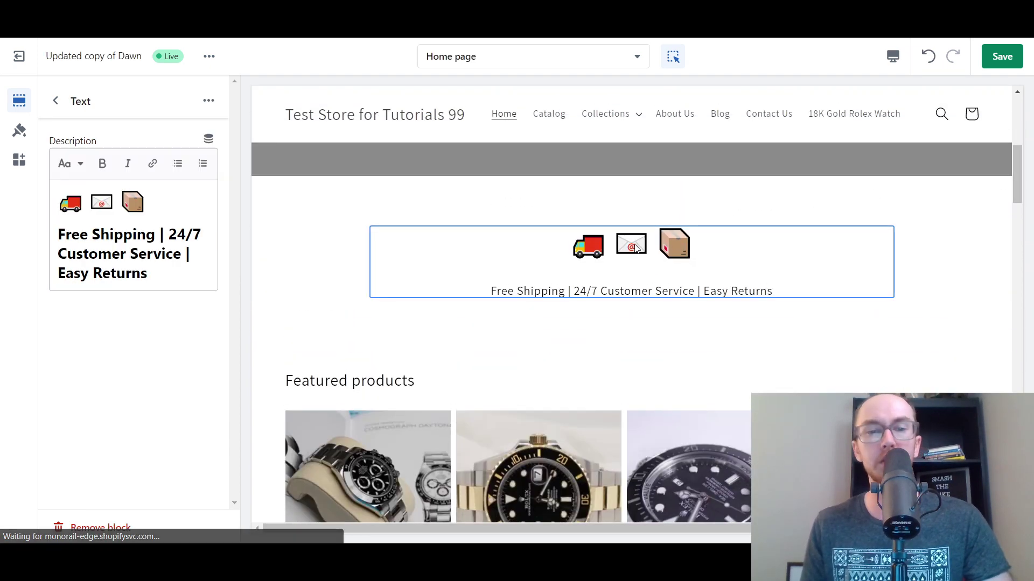
click(56, 101)
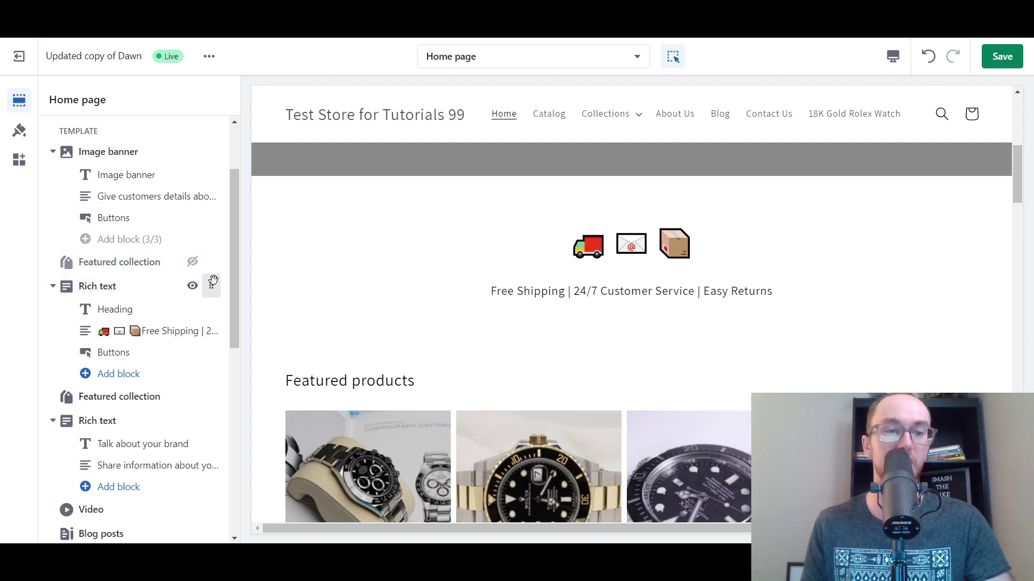
scroll(127, 304, up, 1)
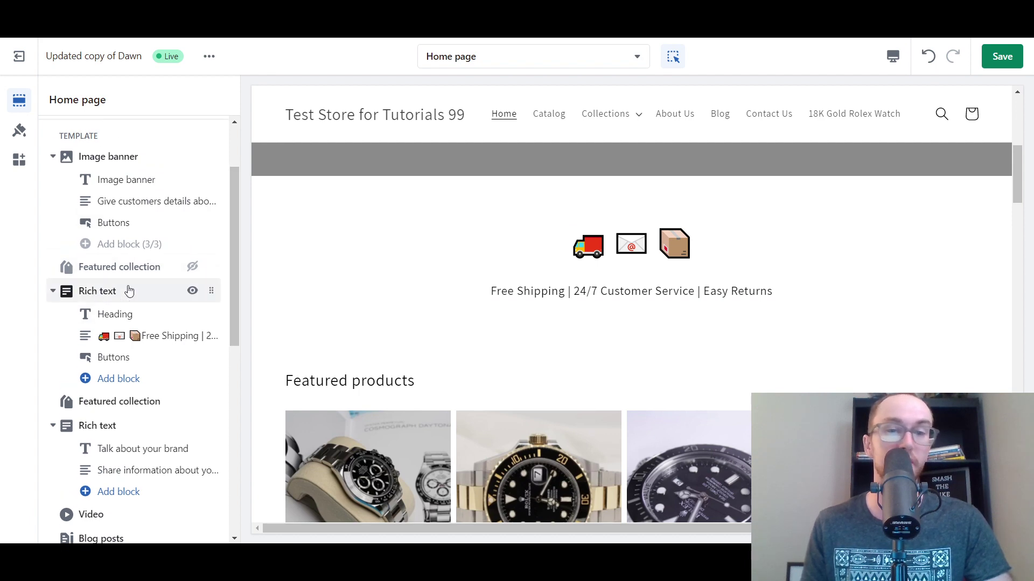
Reopen the shipping and returns text block and examine the emojis and text in its description
click(620, 269)
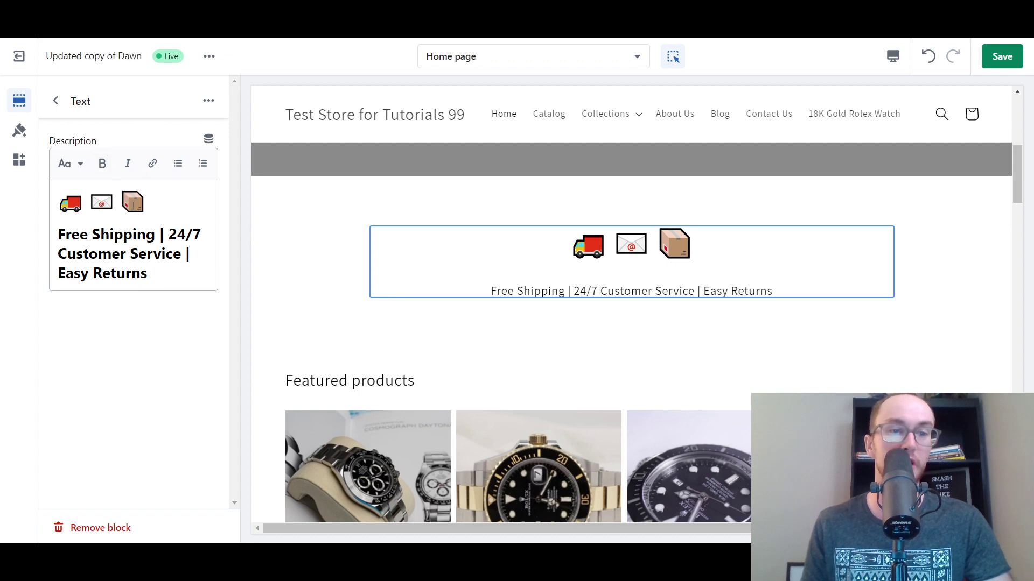
drag(132, 205, 66, 211)
click(163, 271)
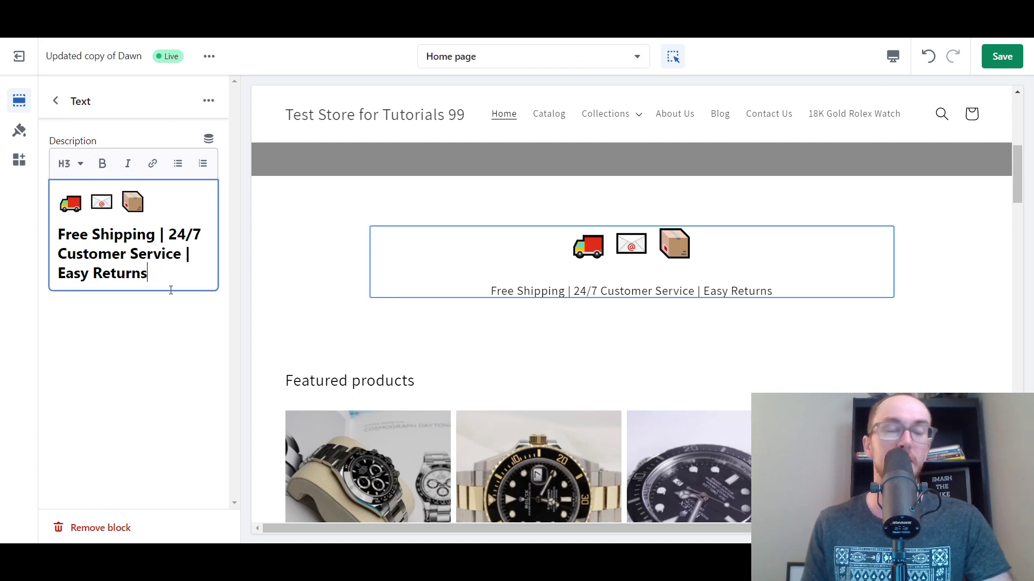
click(175, 329)
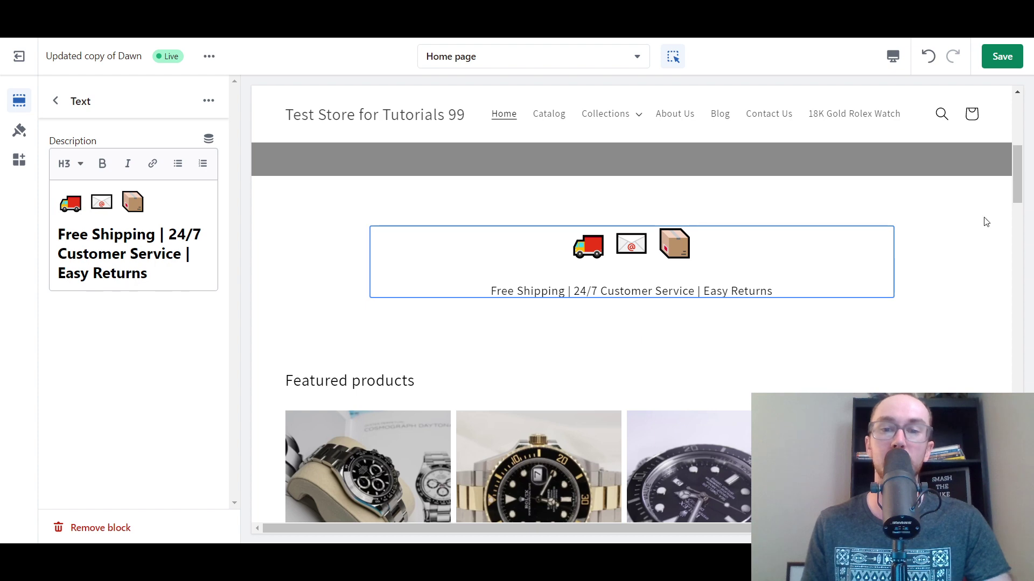
Look over the home page preview from the image banner down to the Video section
scroll(1023, 183, up, 2)
scroll(1023, 185, down, 2)
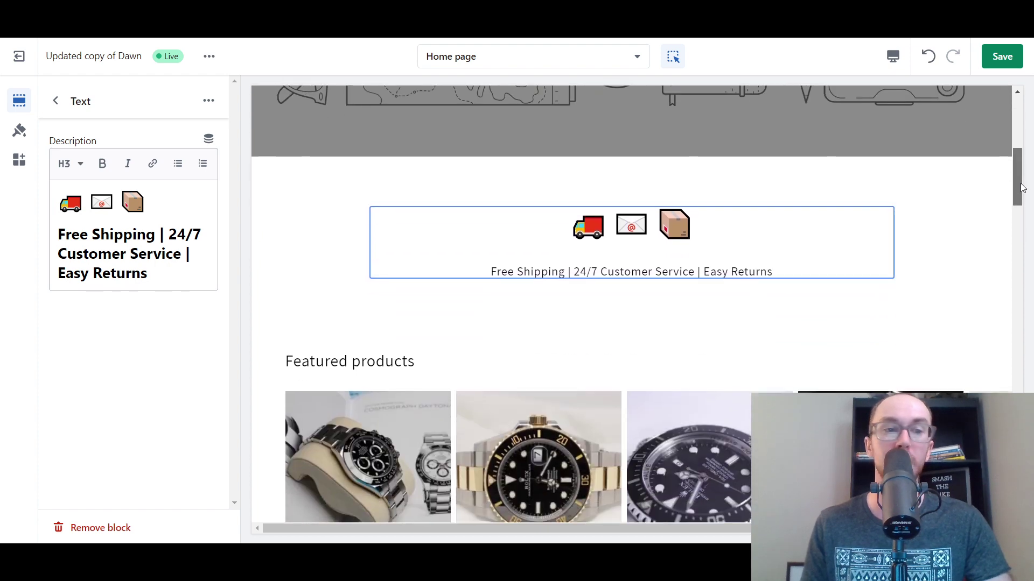
scroll(1023, 186, down, 1)
scroll(1023, 182, up, 2)
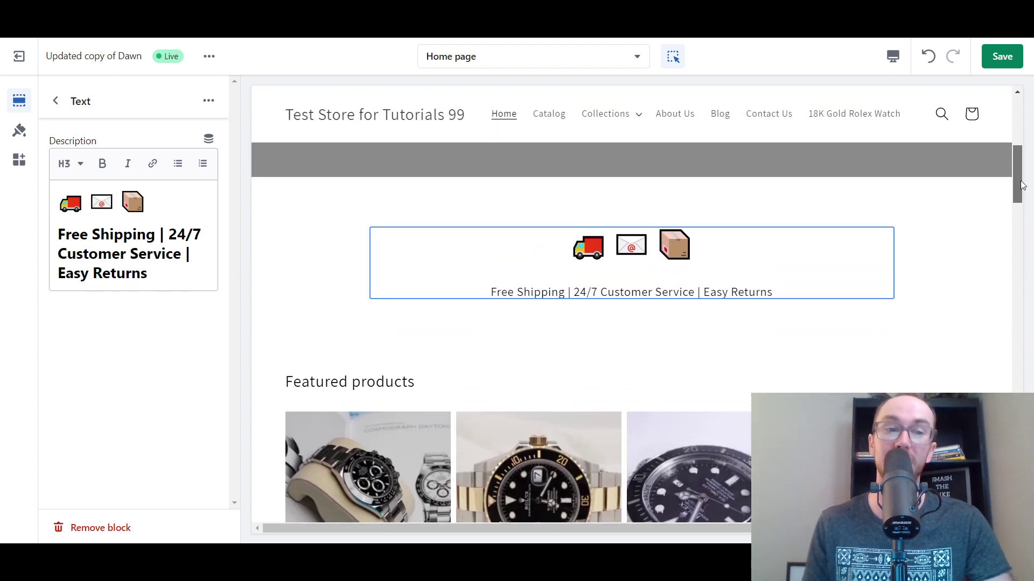
scroll(1023, 178, up, 3)
scroll(1028, 175, down, 2)
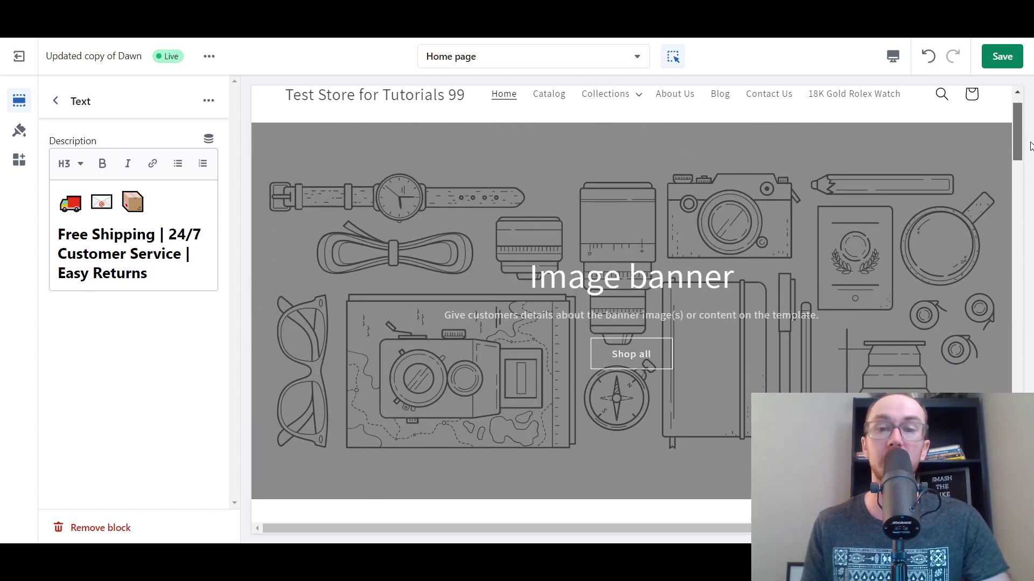
scroll(1031, 171, up, 3)
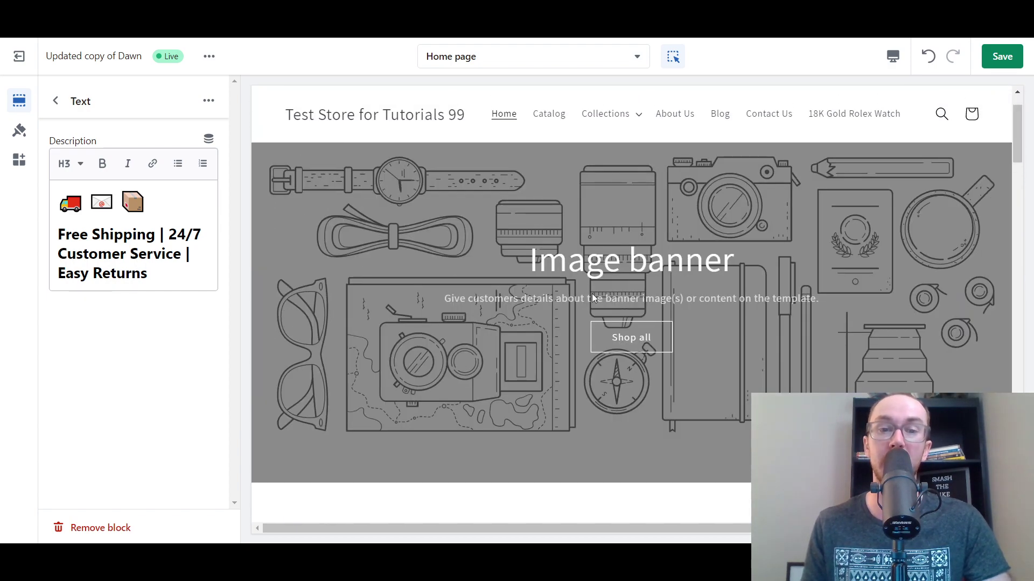
scroll(592, 298, down, 10)
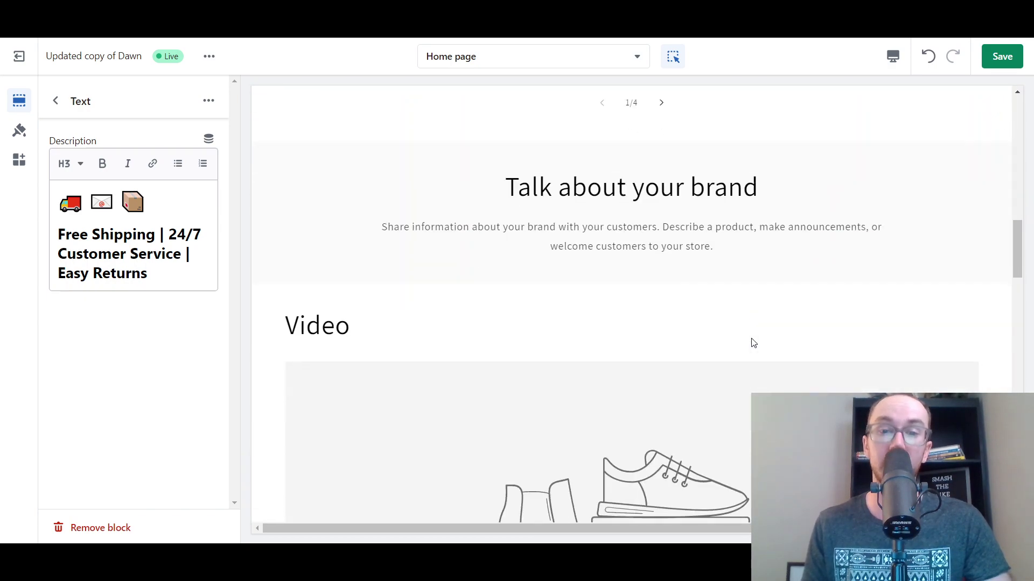
Switch to Emojipedia and search for "star"
scroll(752, 342, up, 8)
scroll(611, 383, down, 1)
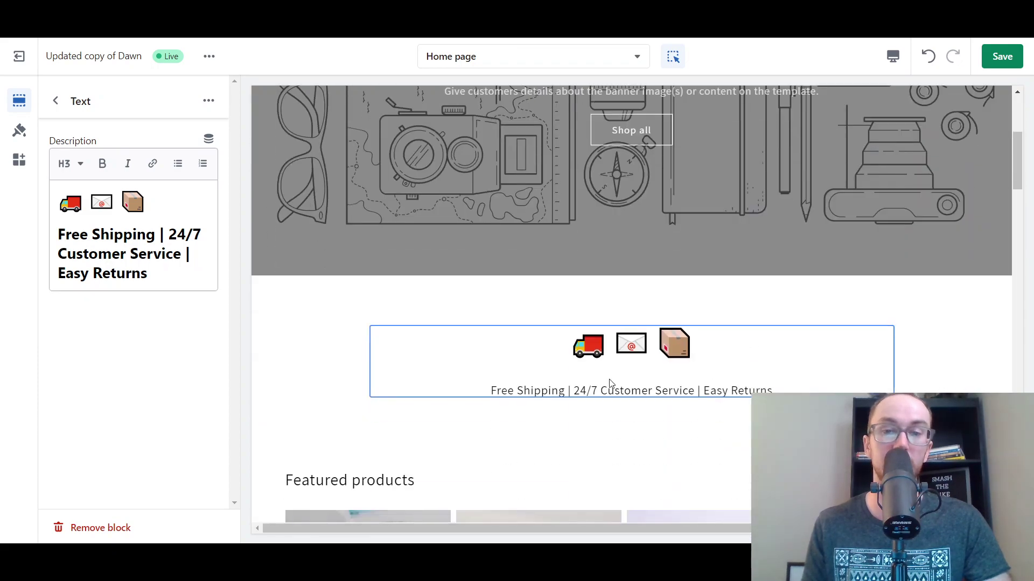
scroll(646, 344, down, 1)
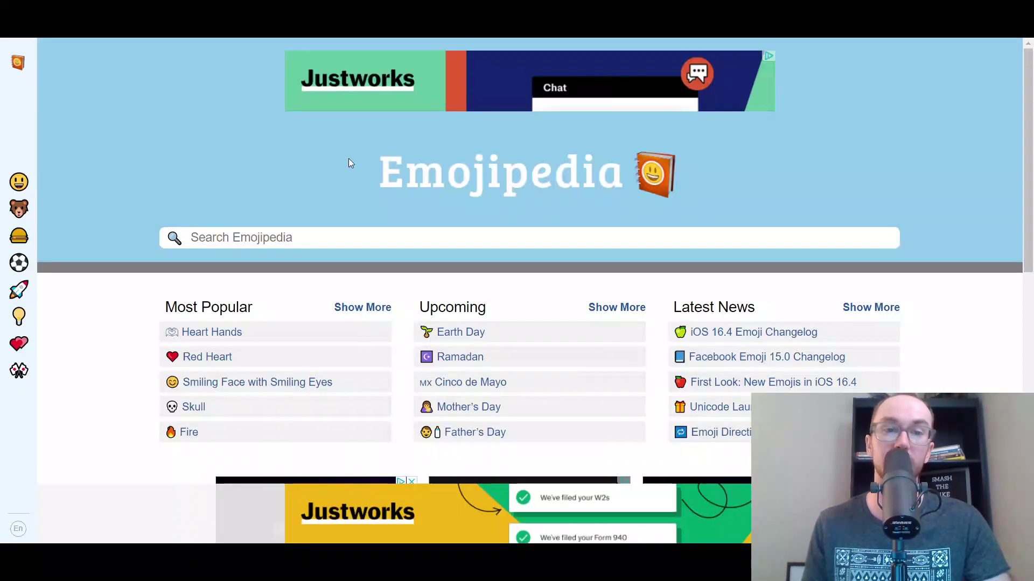
click(310, 233)
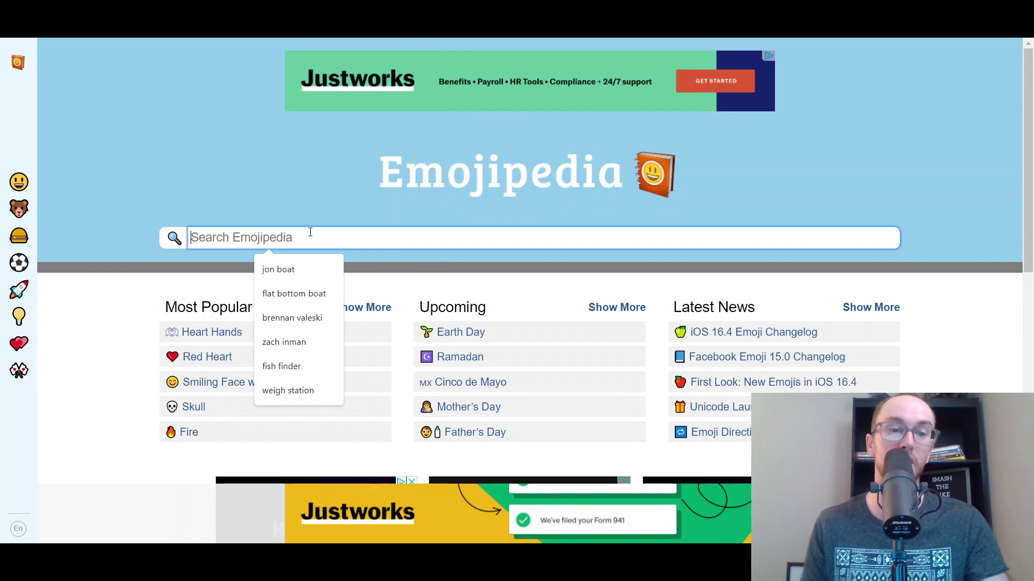
text(star)
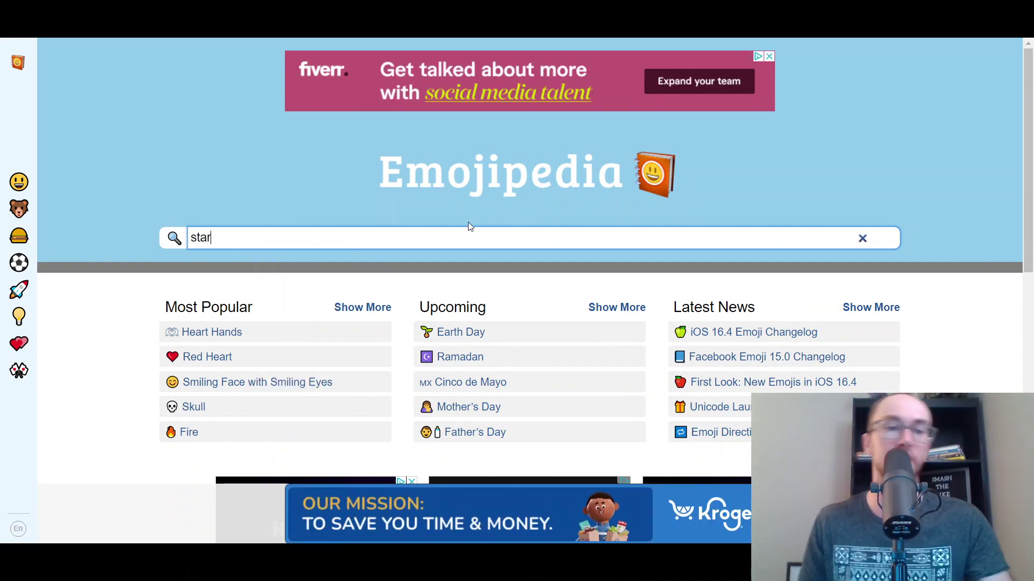
key(Return)
Open the Glowing Star emoji from the search results and copy it
scroll(135, 431, down, 5)
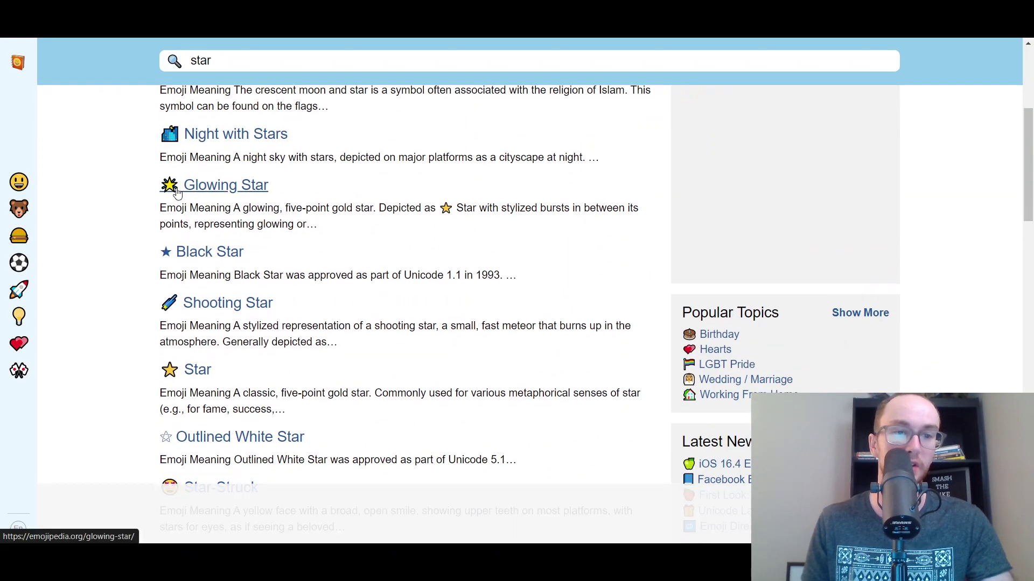
click(268, 191)
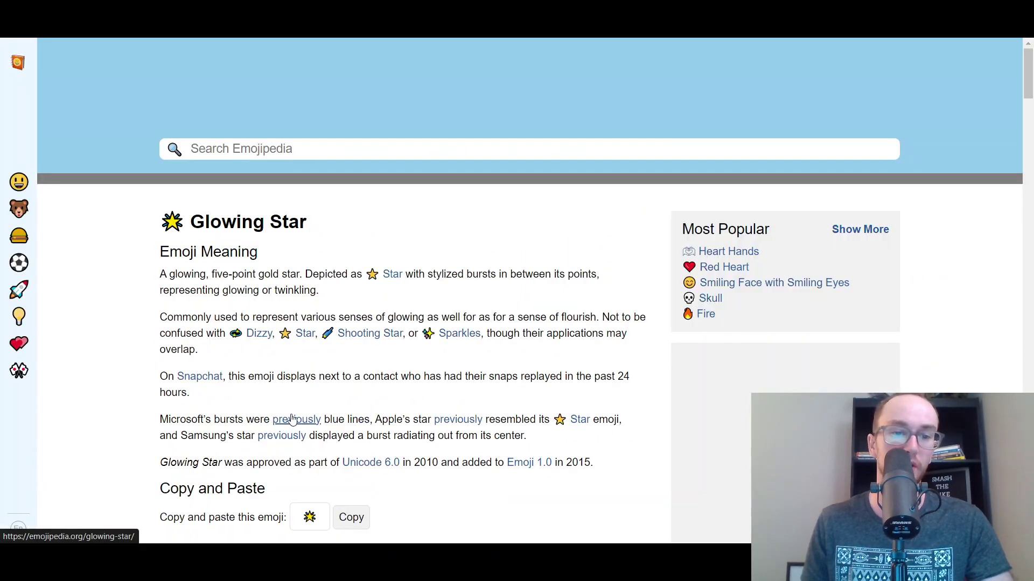
scroll(355, 447, down, 1)
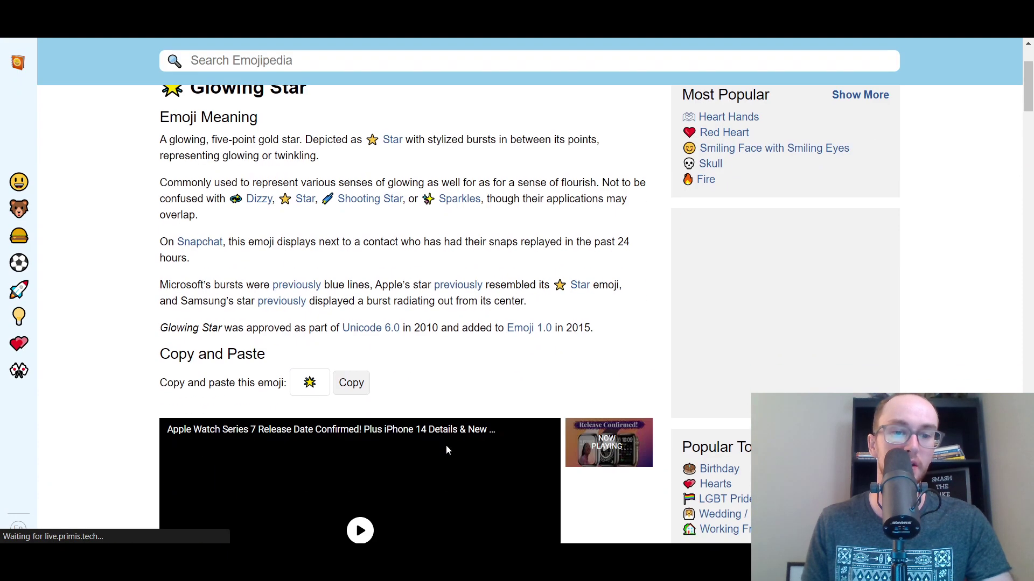
click(347, 389)
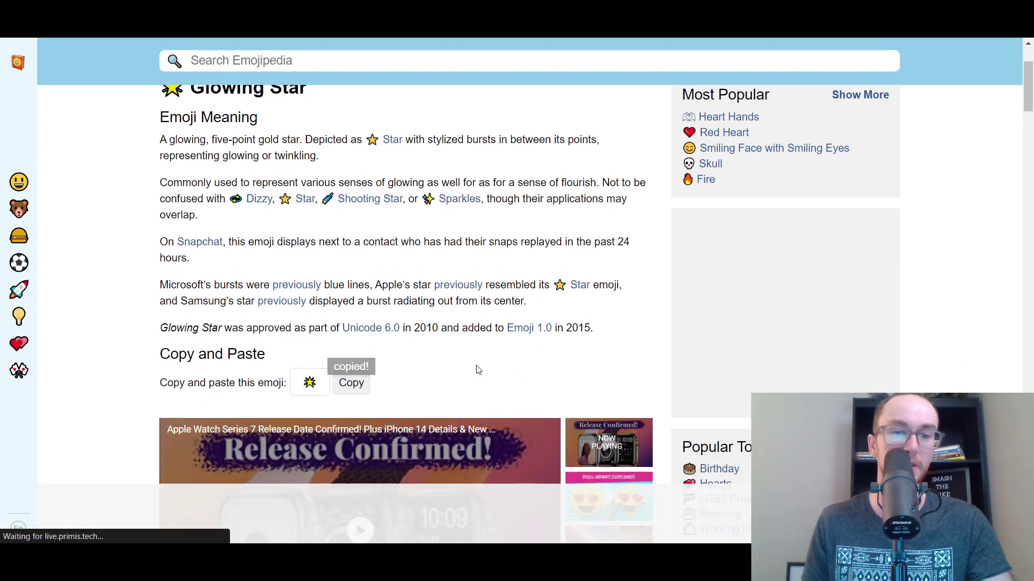
scroll(482, 264, up, 2)
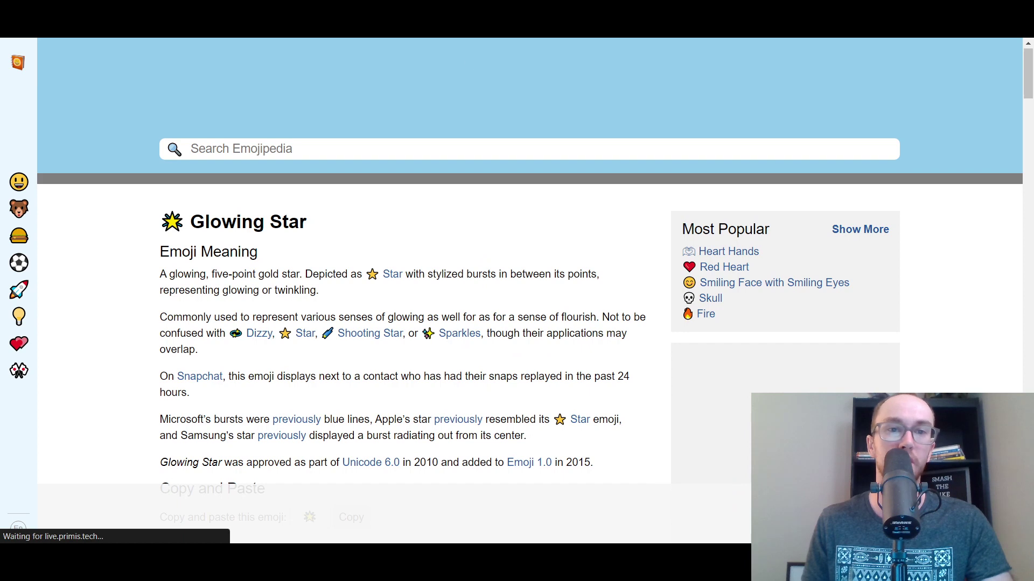
Switch back to the Shopify theme editor and paste the Glowing Star emoji at both ends of the emoji line in the description
click(371, 36)
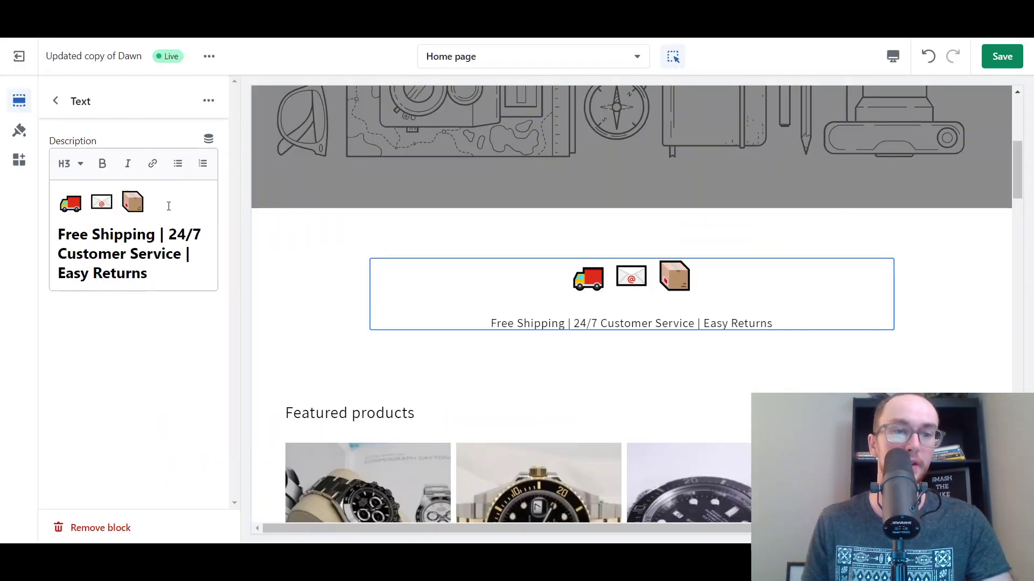
click(168, 206)
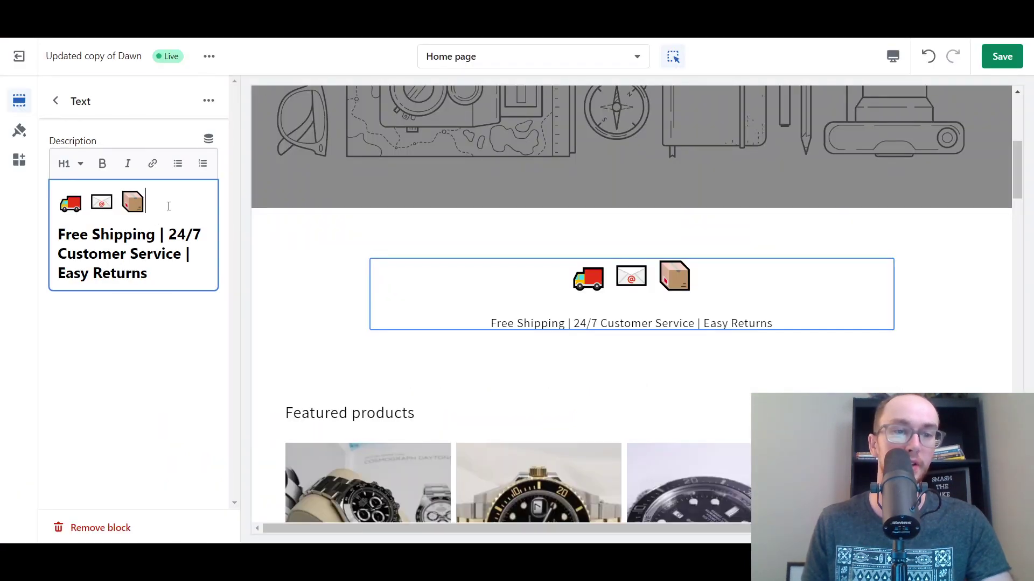
key(ctrl+v)
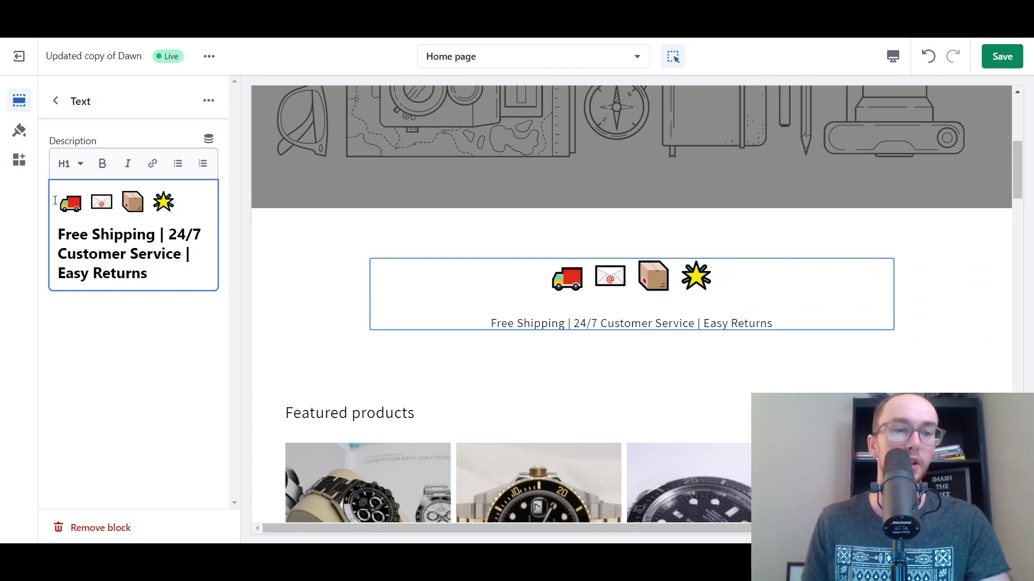
key(ctrl+v)
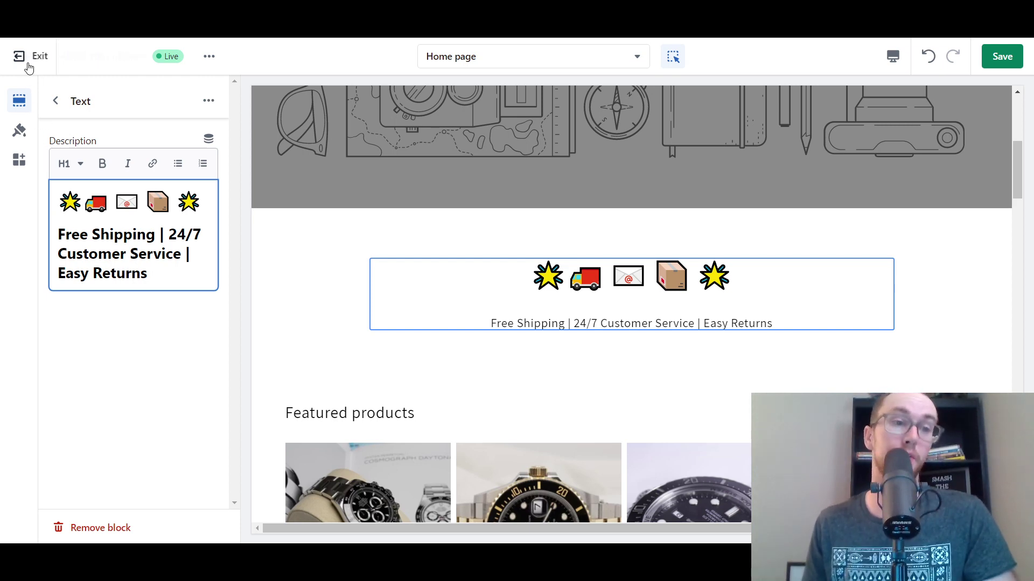
Add a Rich text section to the home page template below the Email signup section
click(56, 101)
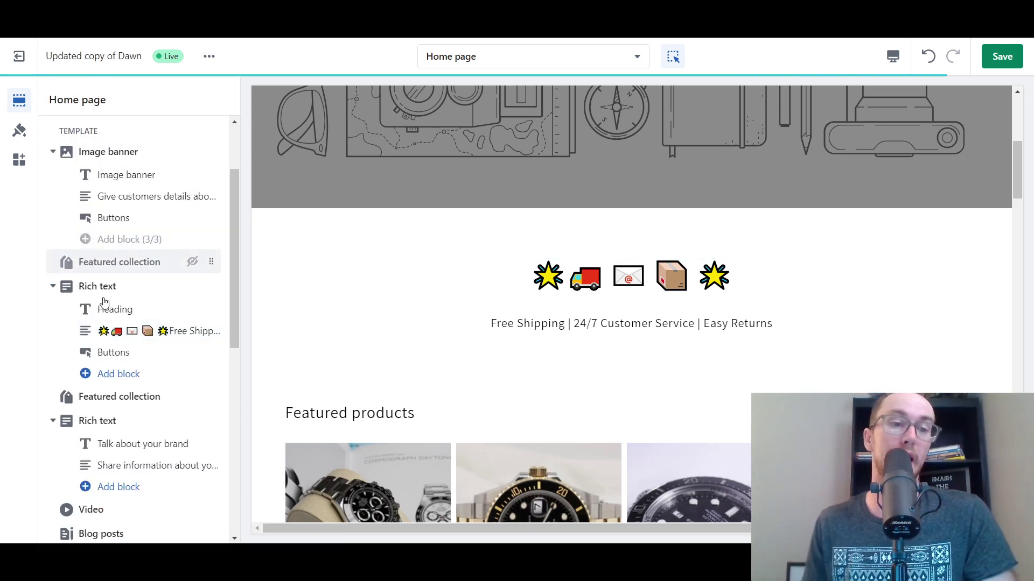
scroll(124, 376, down, 1)
scroll(123, 377, down, 5)
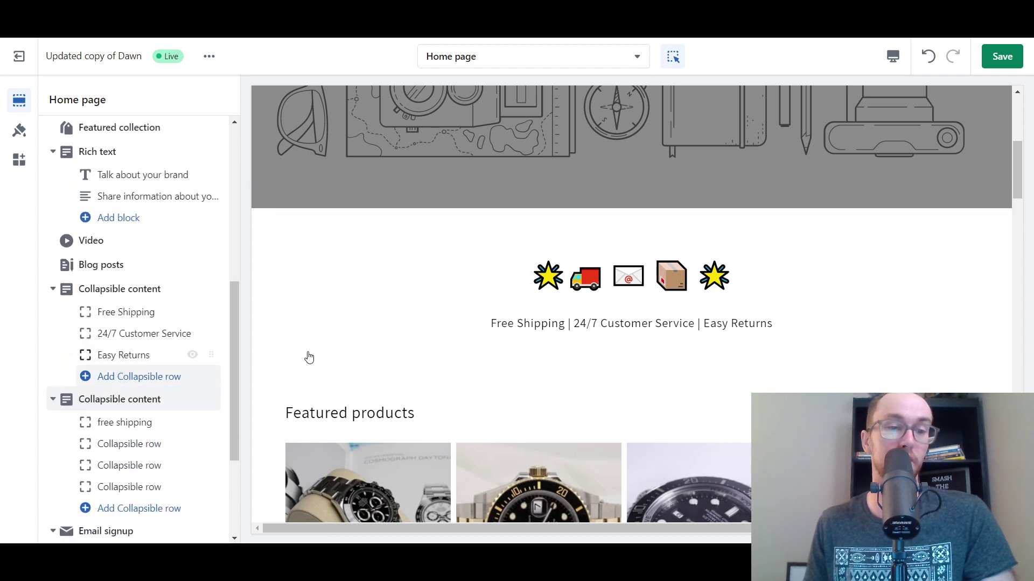
click(633, 224)
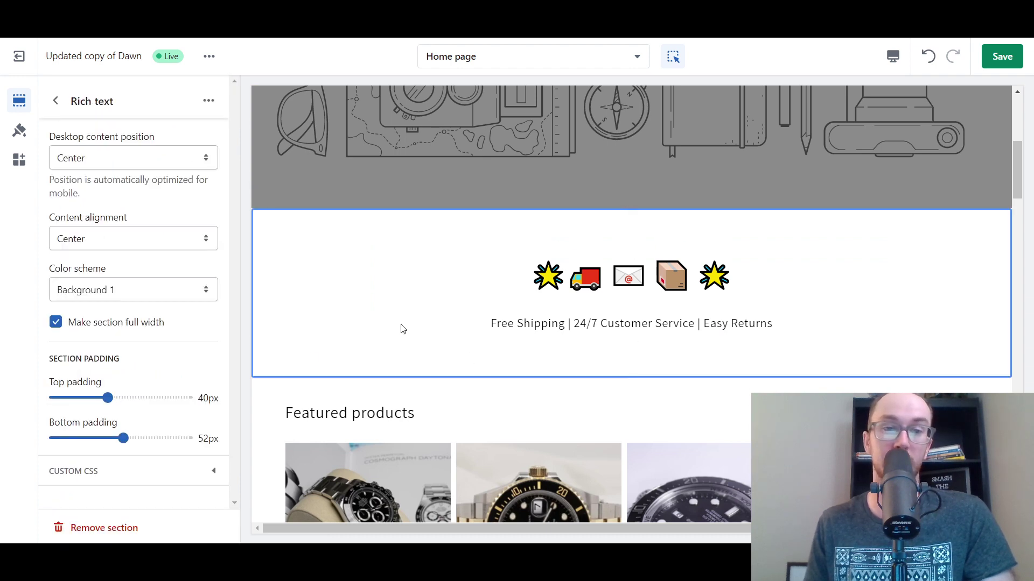
click(56, 101)
drag(231, 279, 220, 463)
scroll(127, 431, down, 1)
click(104, 446)
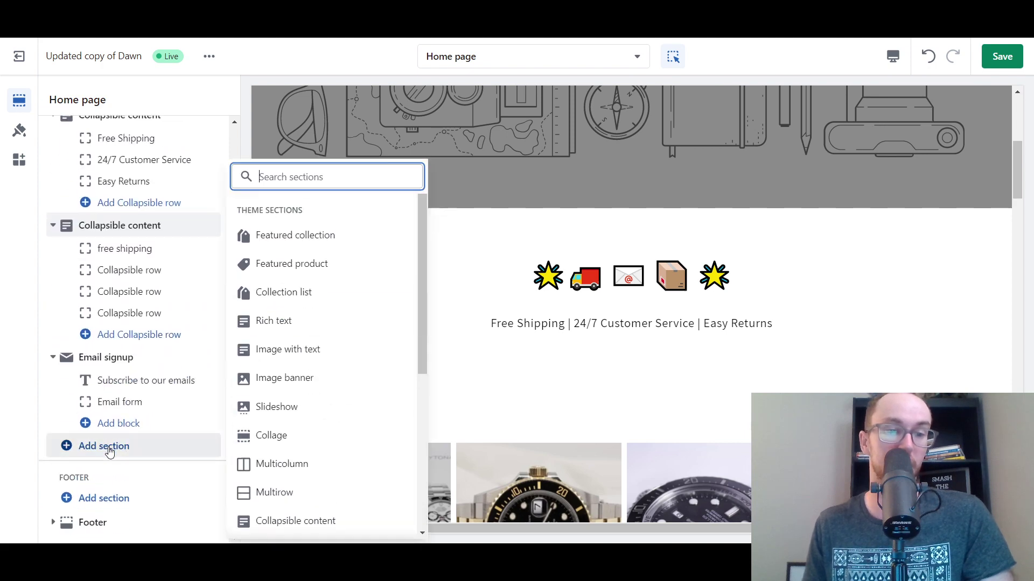
click(301, 323)
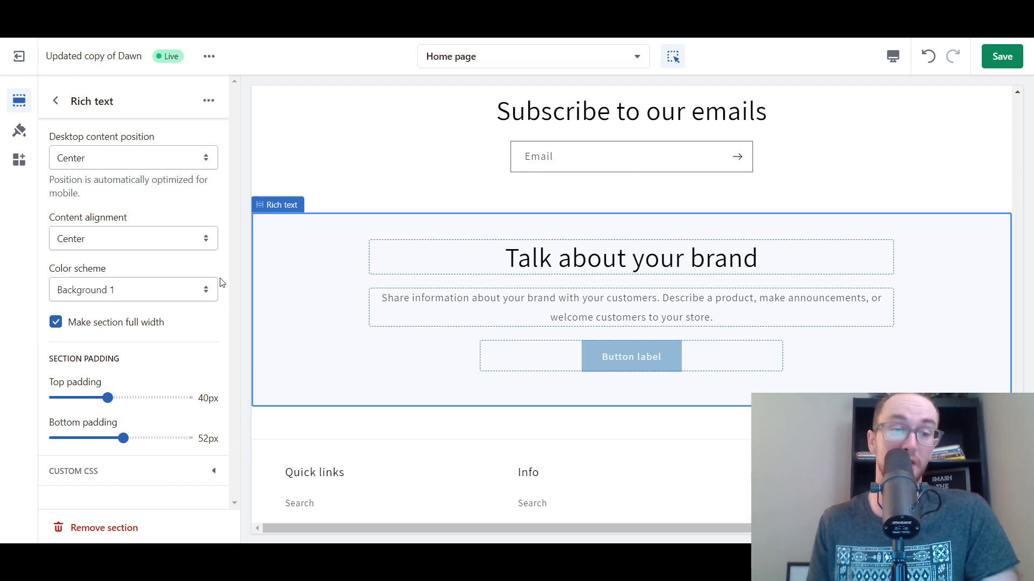
Clear the first button label in the Buttons block of the new Rich text section
scroll(1029, 164, up, 15)
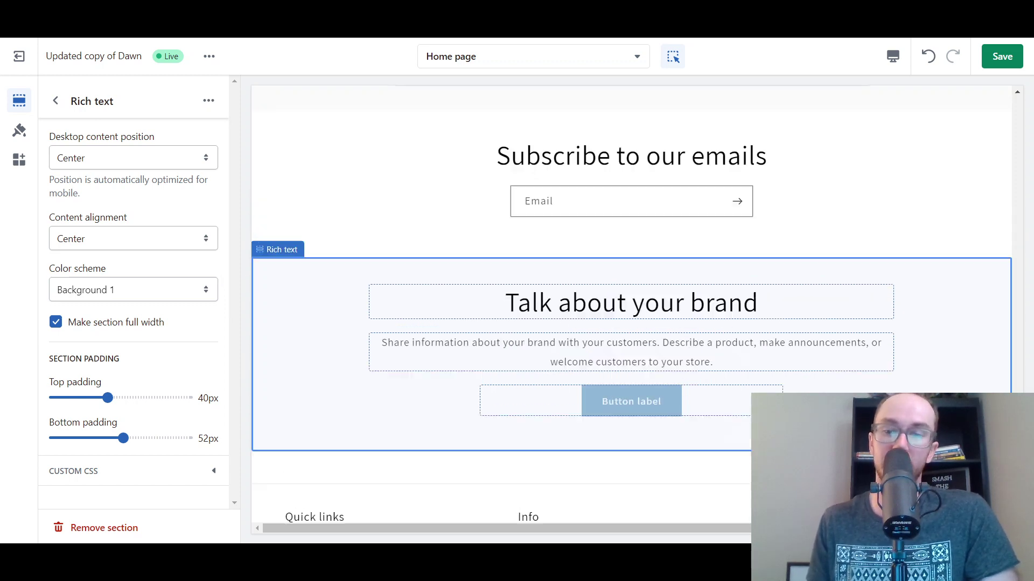
scroll(710, 286, down, 1)
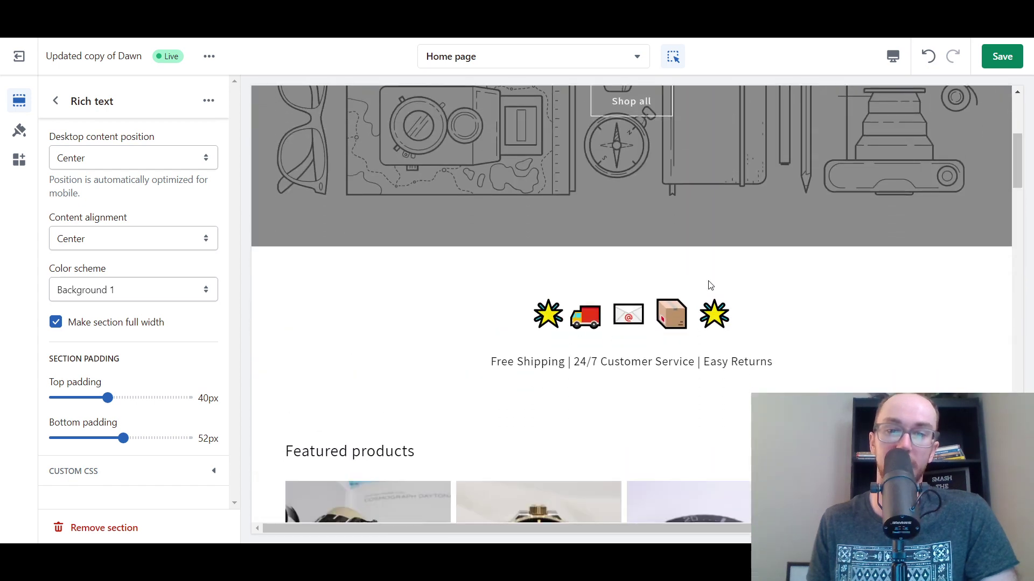
drag(1016, 167, 1016, 473)
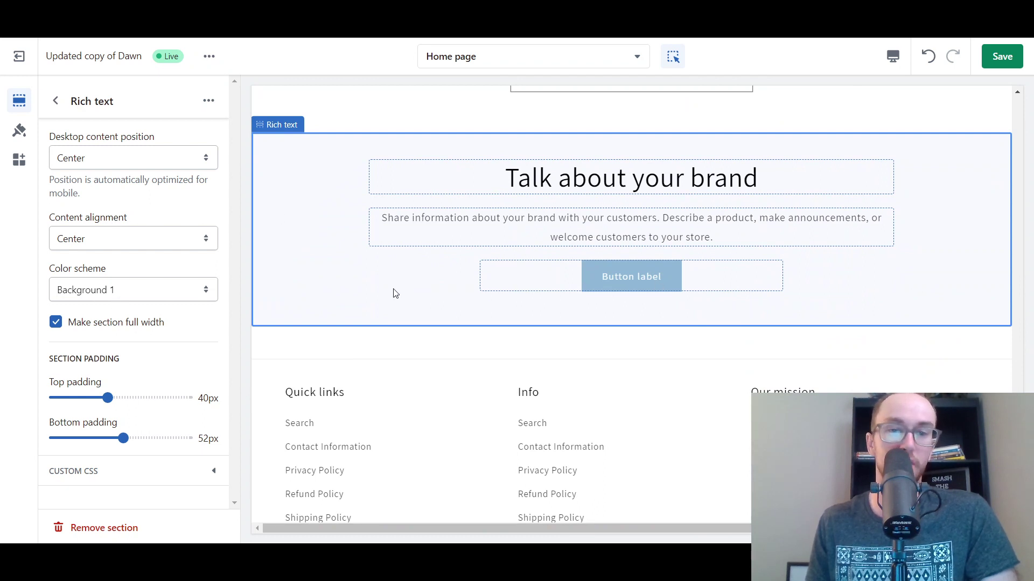
click(55, 100)
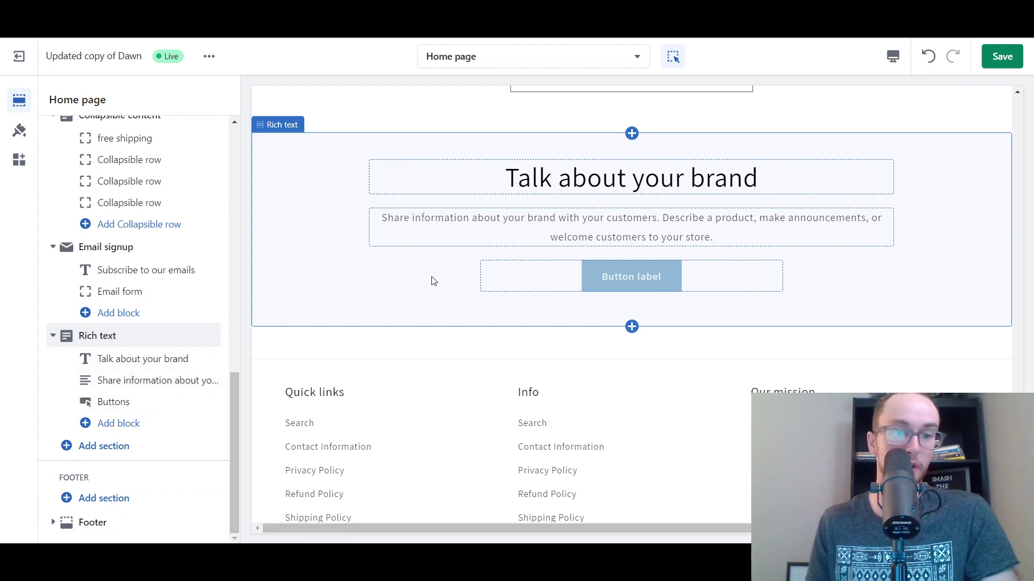
click(361, 290)
click(55, 100)
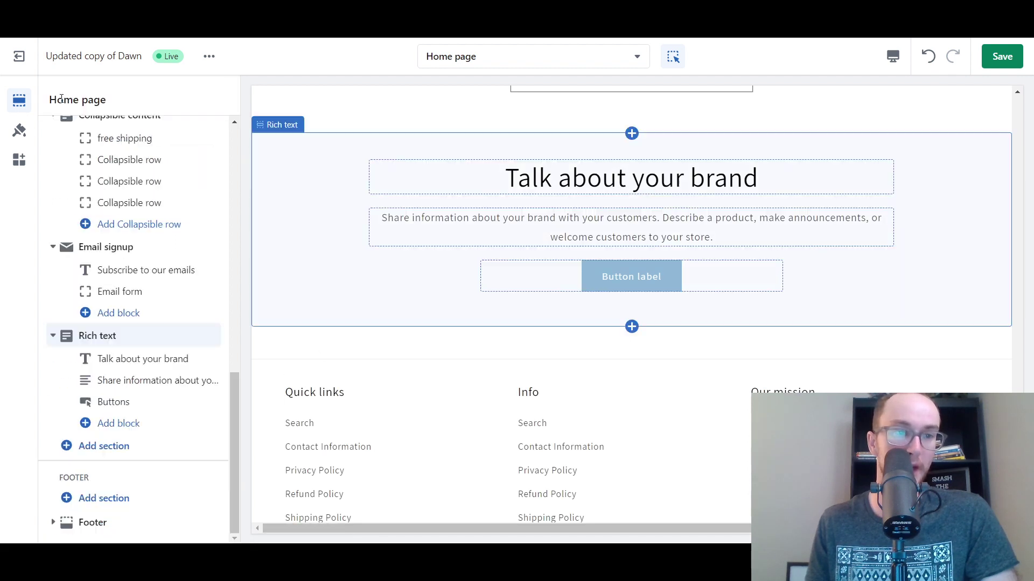
click(111, 400)
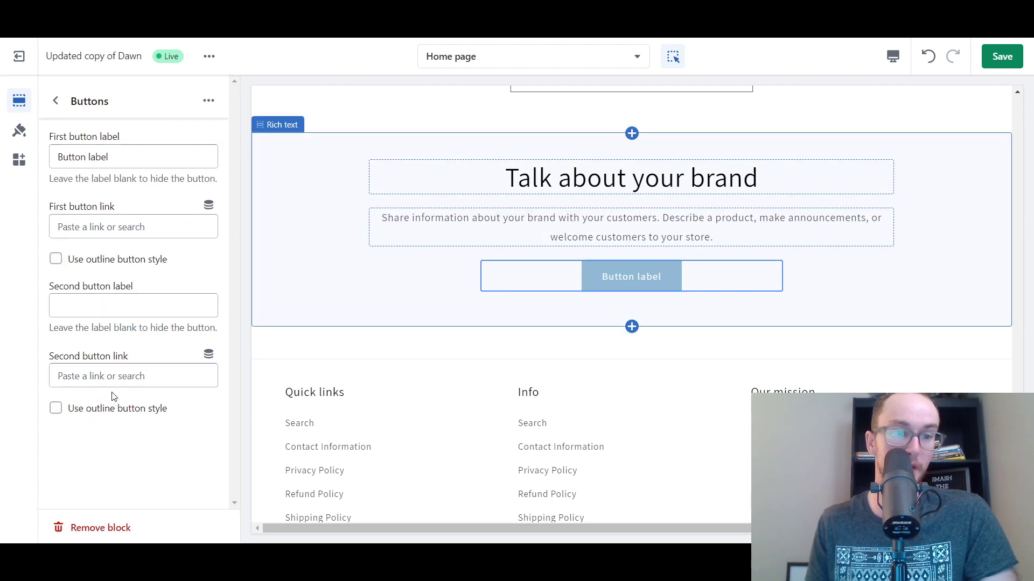
drag(114, 157, 49, 156)
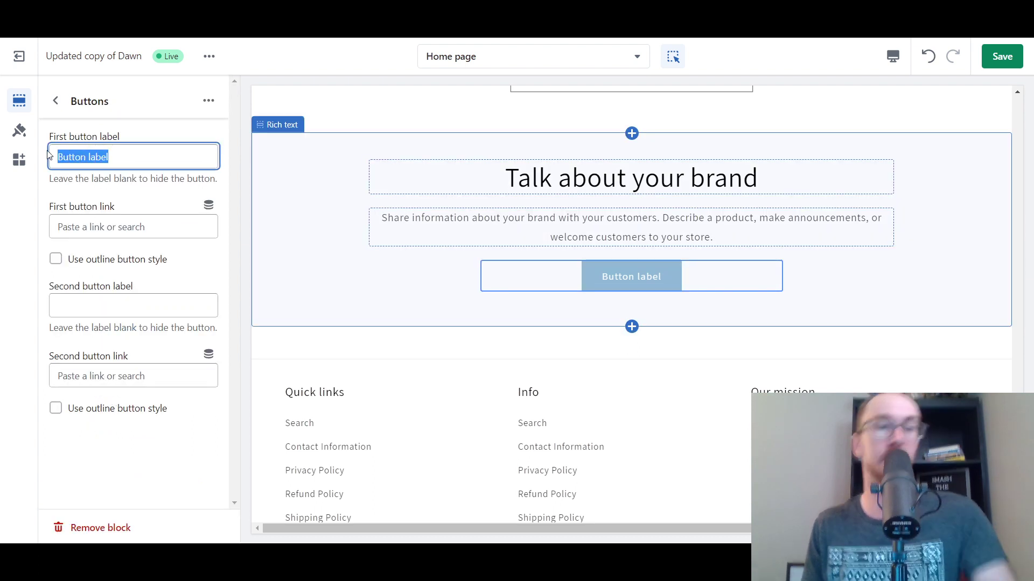
key(BackSpace)
click(61, 134)
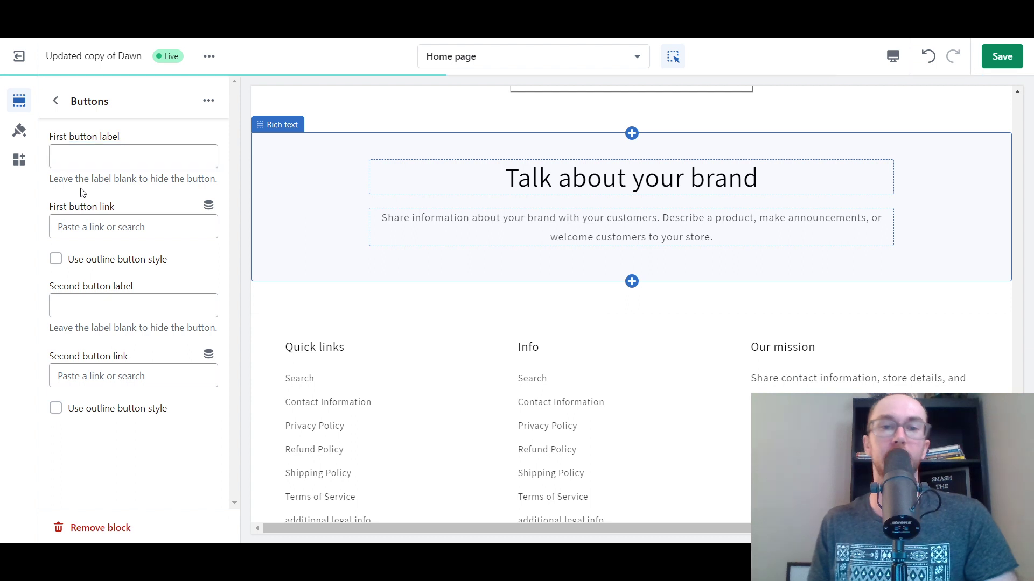
Paste six Glowing Star emojis at the end of the description in the new Rich text section's text block
click(58, 101)
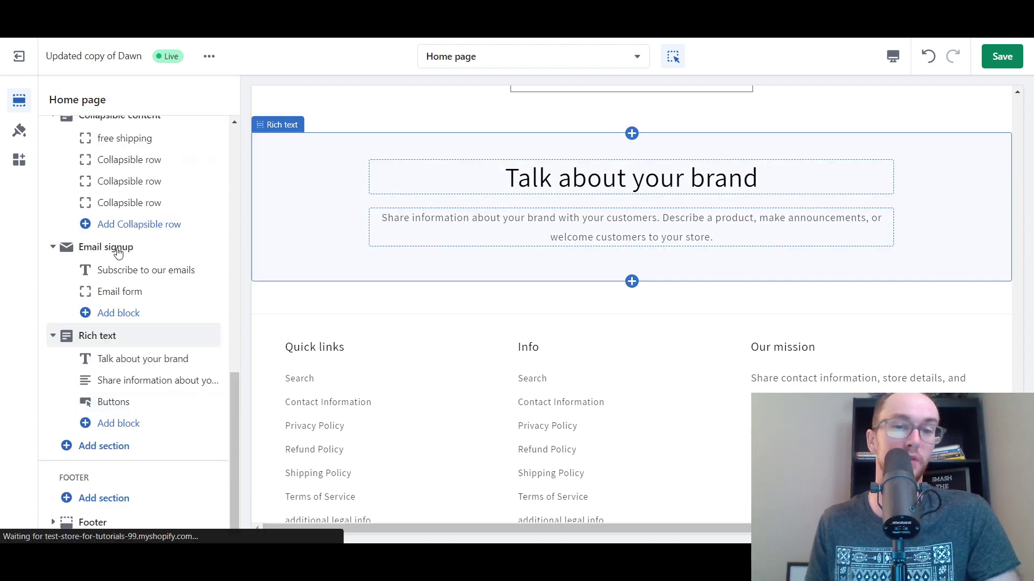
click(119, 393)
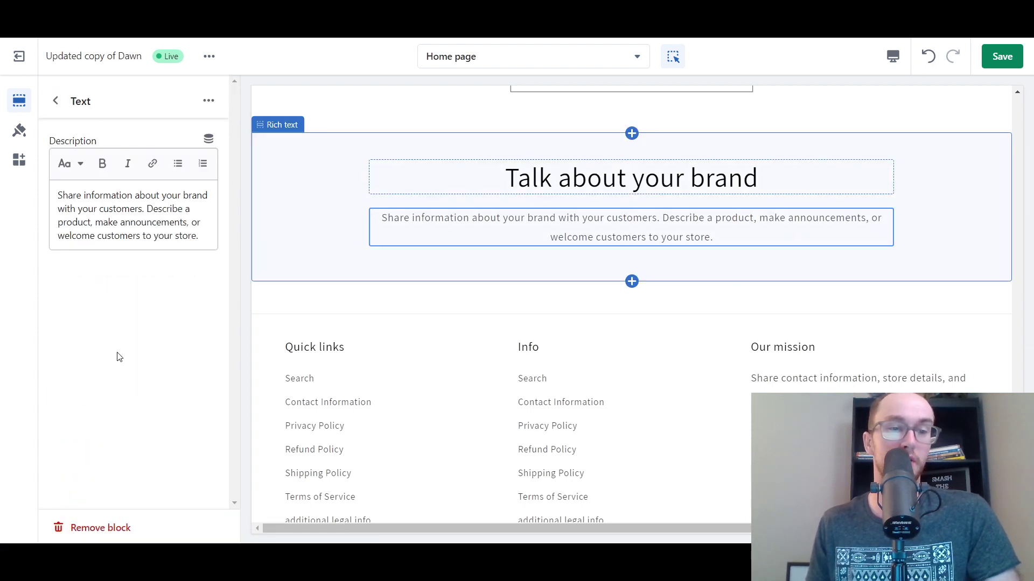
triple_click(133, 235)
click(123, 210)
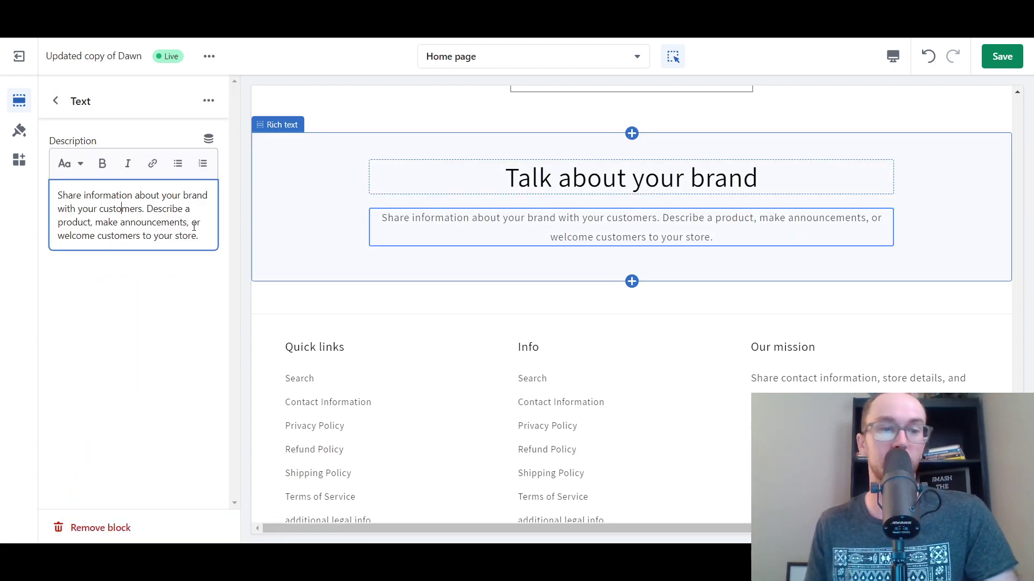
key(ctrl+v)
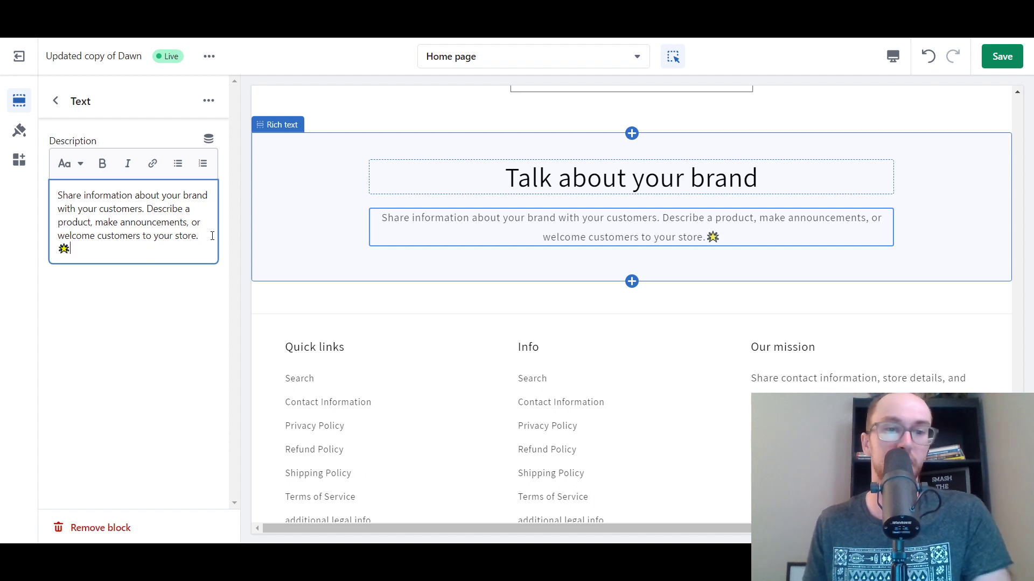
key(ctrl+v)
key(ctrl+v)
key(ctrl+v)
key(ctrl+v)
key(ctrl+v)
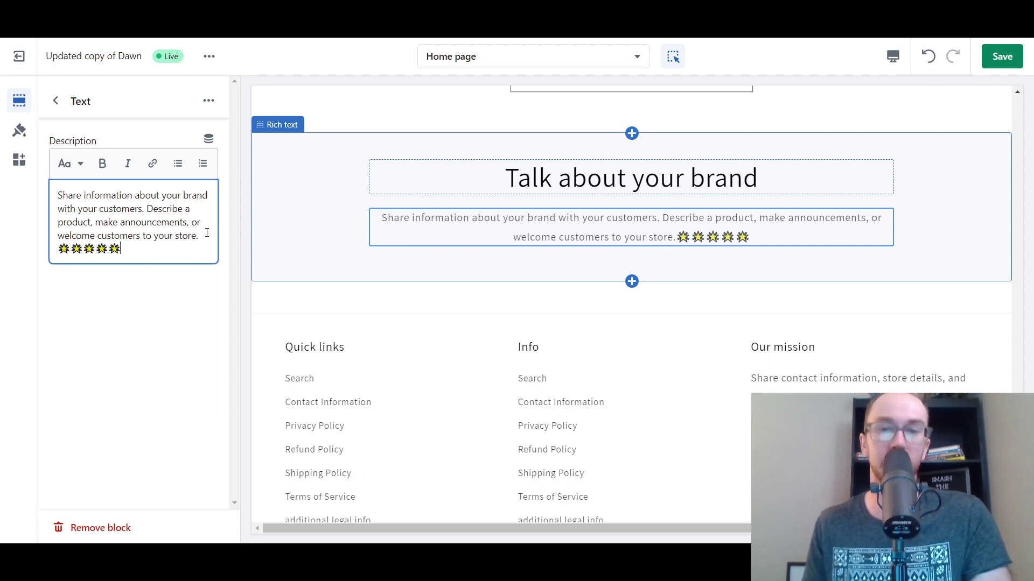
Format the description as Heading 1 and delete its placeholder sentences, keeping only the star emojis
drag(161, 244, 57, 249)
click(79, 168)
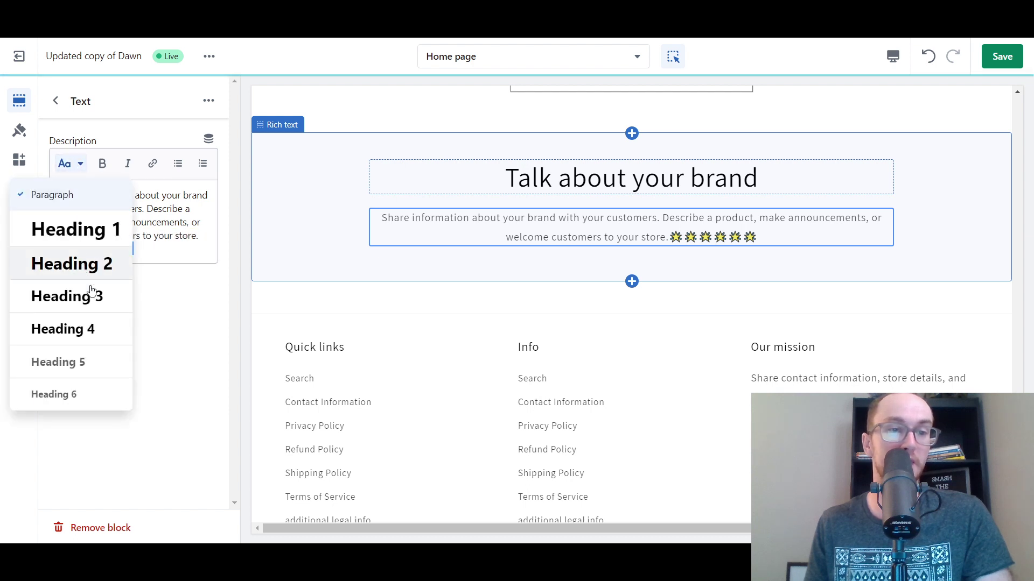
click(91, 238)
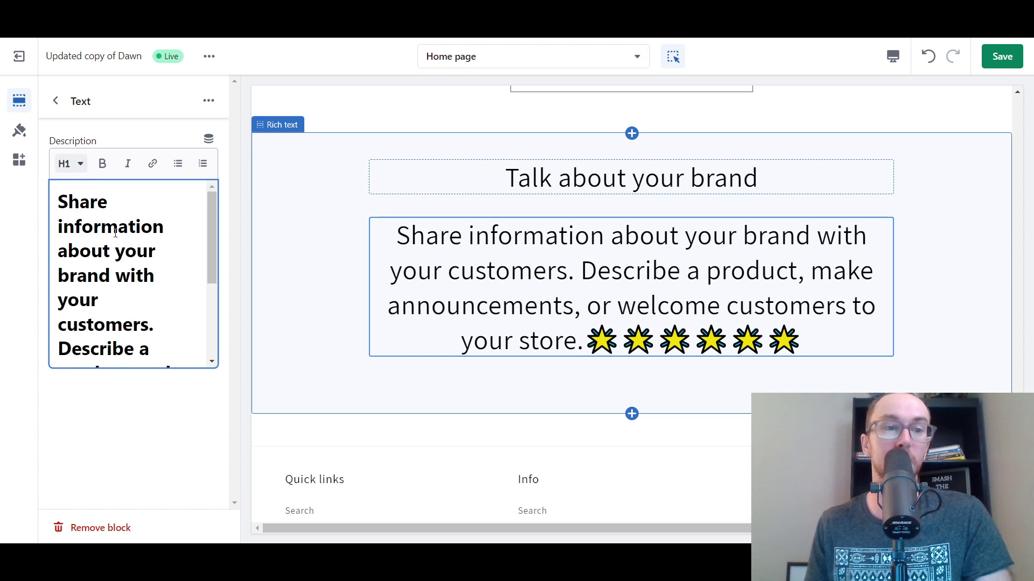
drag(62, 206, 149, 318)
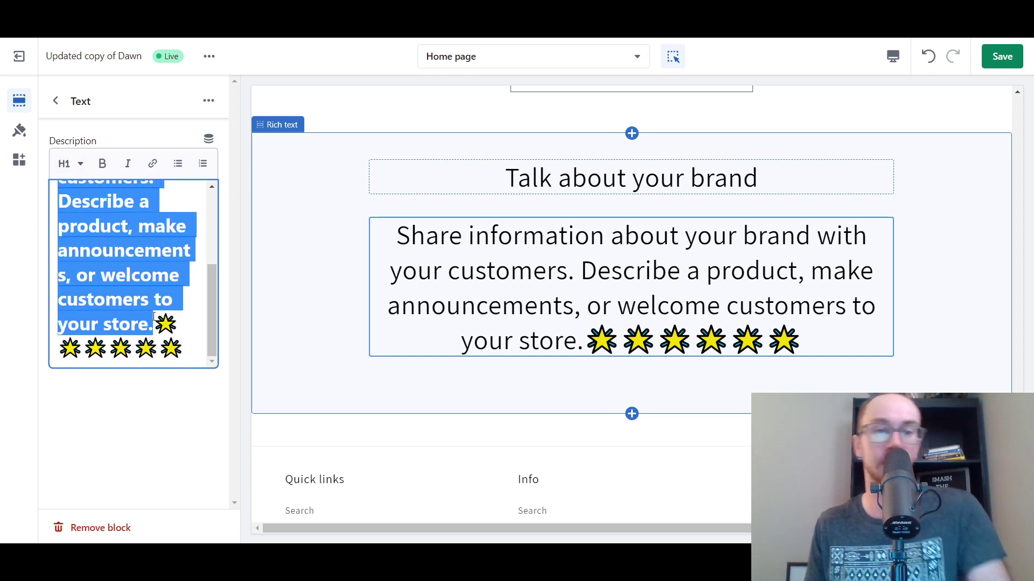
key(BackSpace)
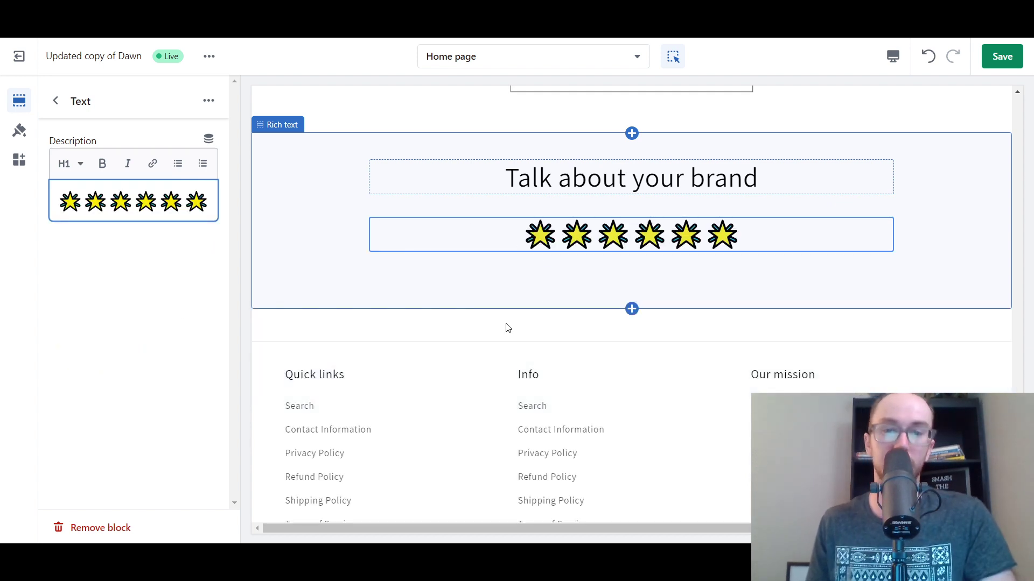
Delete one star emoji from the Rich text section's description, leaving five stars
click(506, 328)
scroll(887, 283, up, 5)
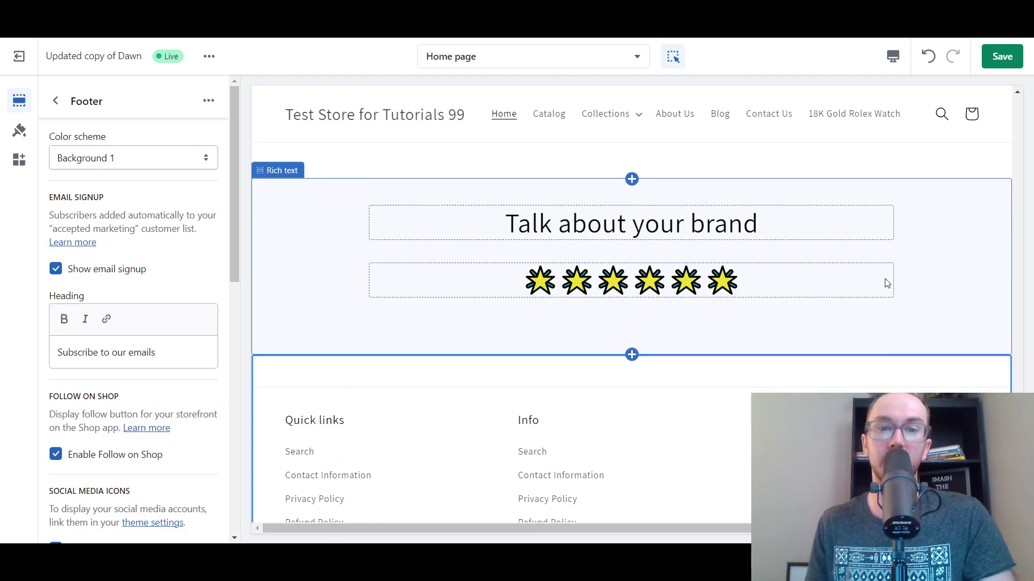
click(867, 260)
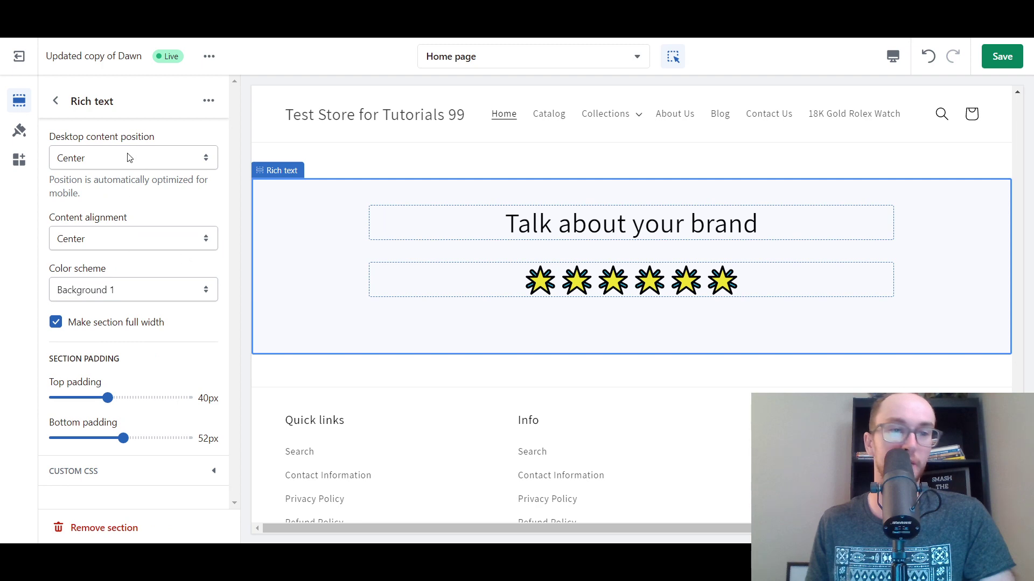
click(58, 107)
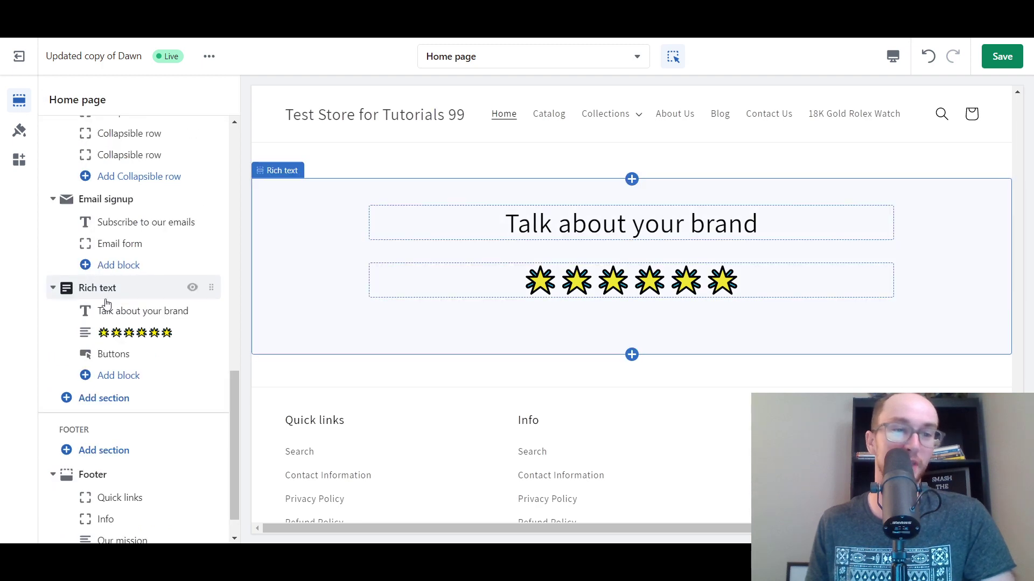
click(111, 334)
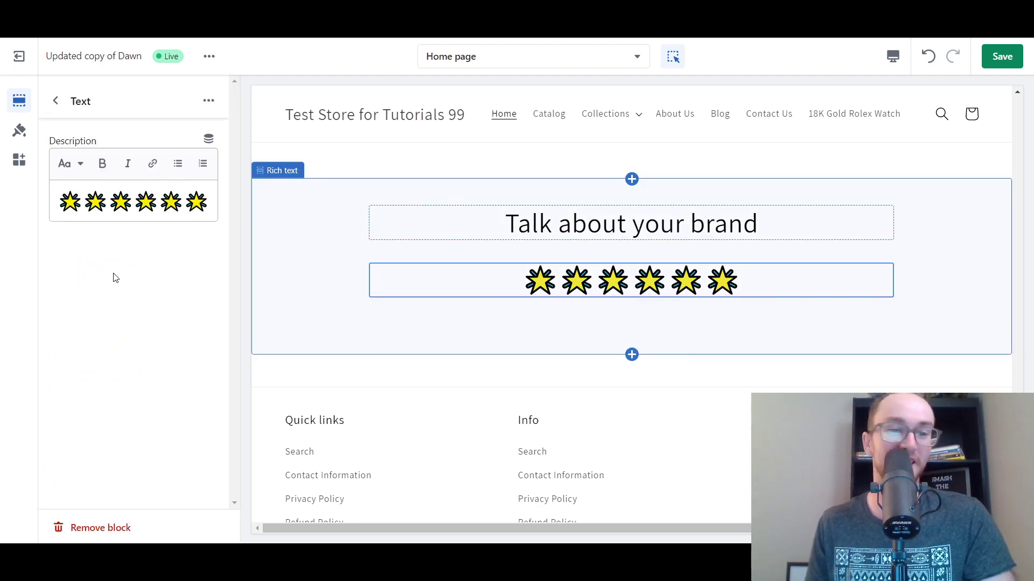
click(190, 195)
key(BackSpace)
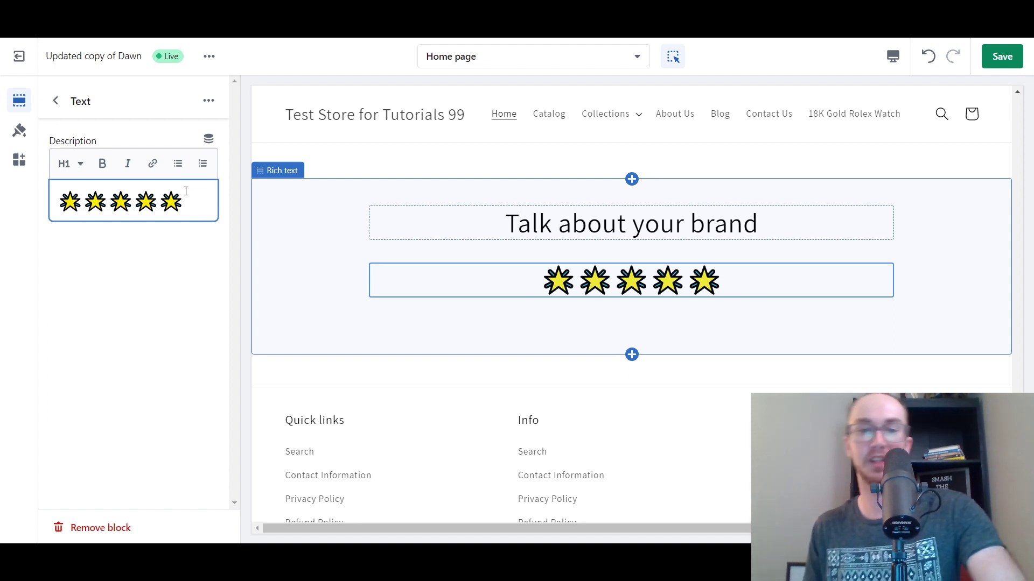
Replace the Rich text section's heading with "5 star reviews!"
click(56, 101)
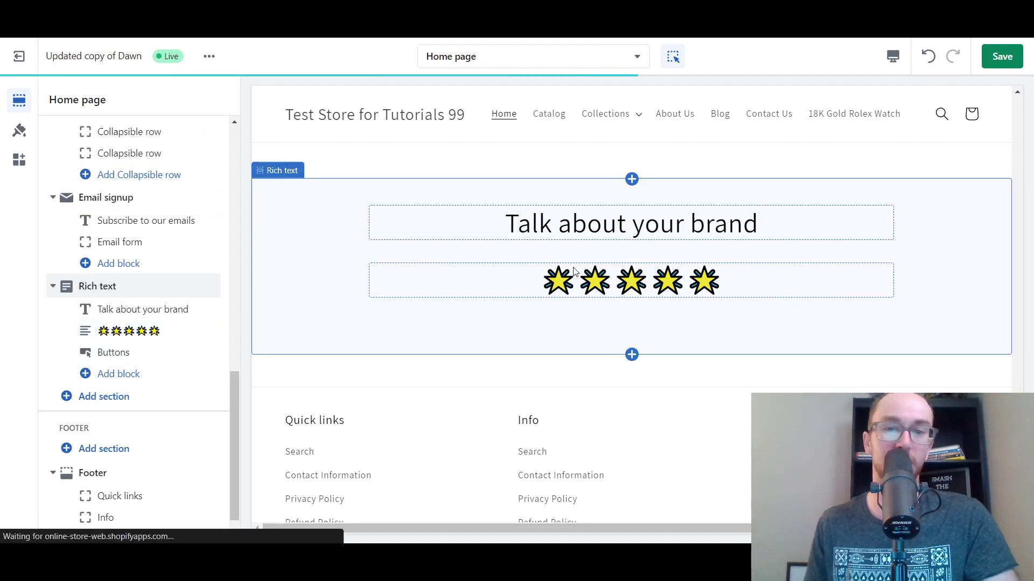
click(135, 312)
click(147, 195)
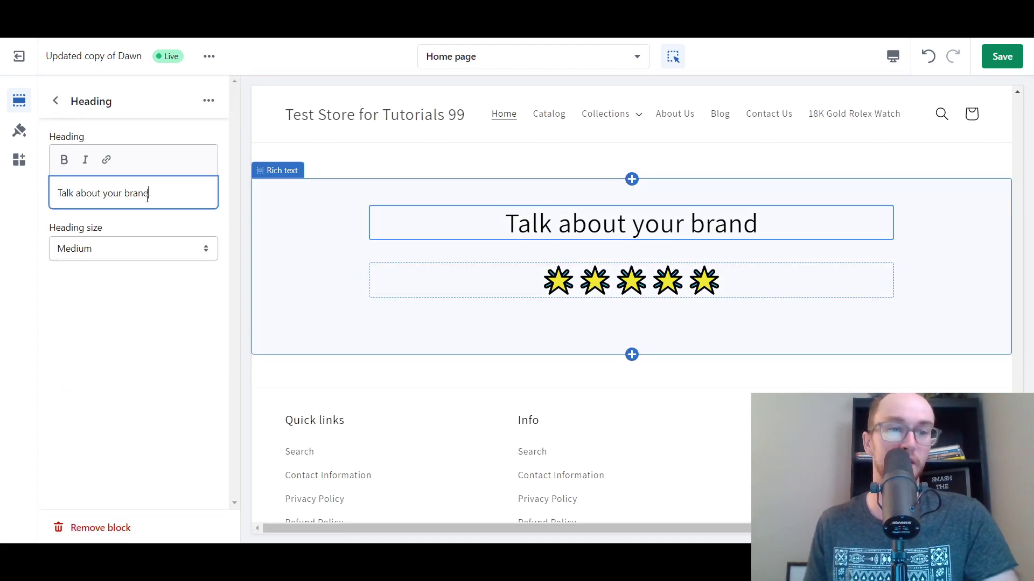
triple_click(148, 195)
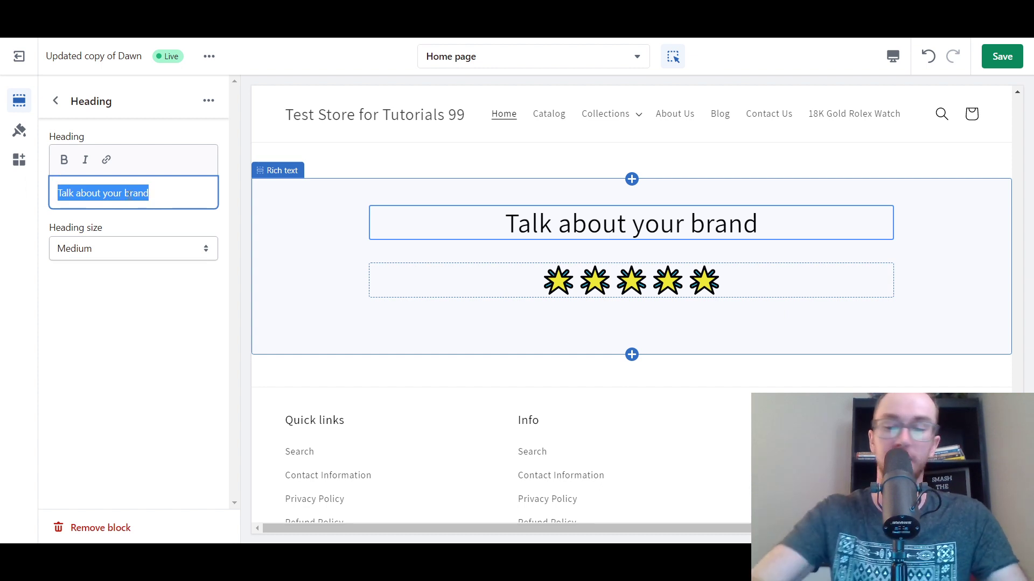
text(5 star r)
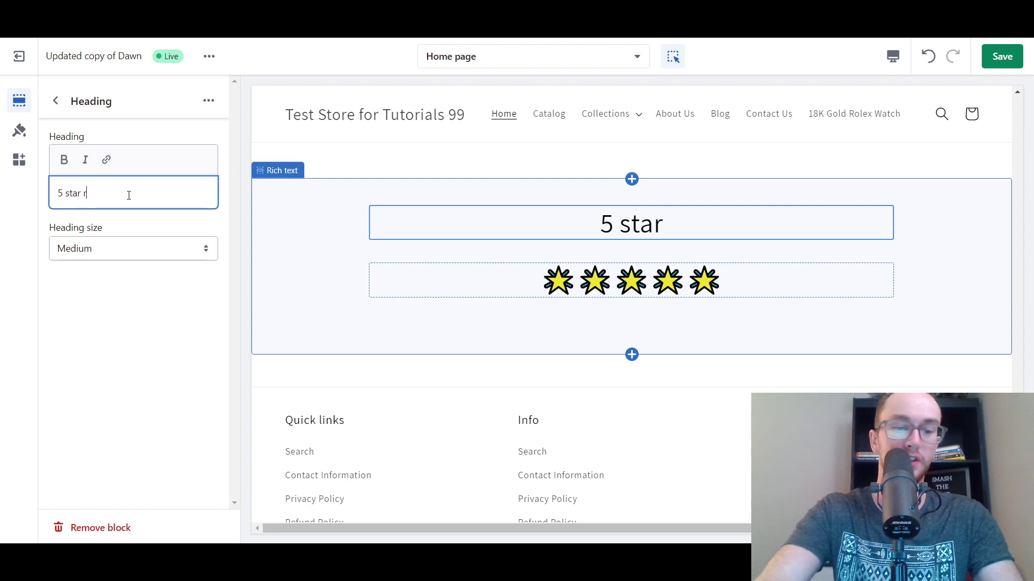
text(eviews)
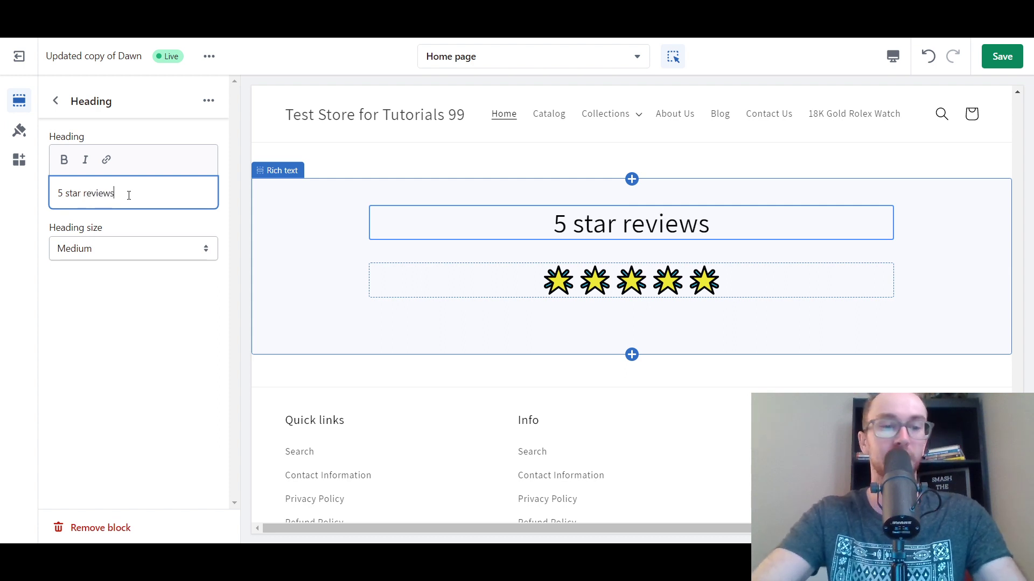
text(!)
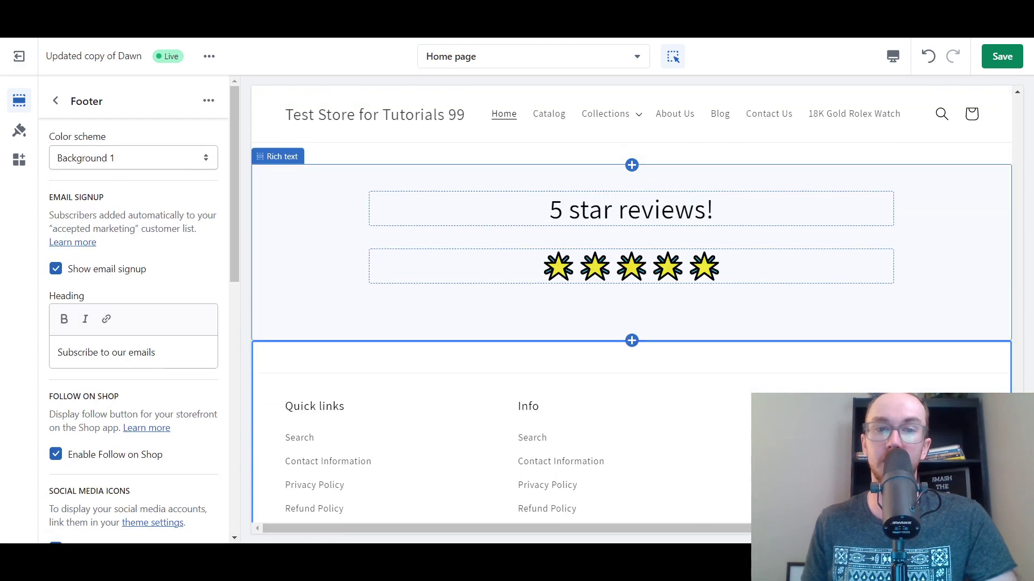
click(933, 273)
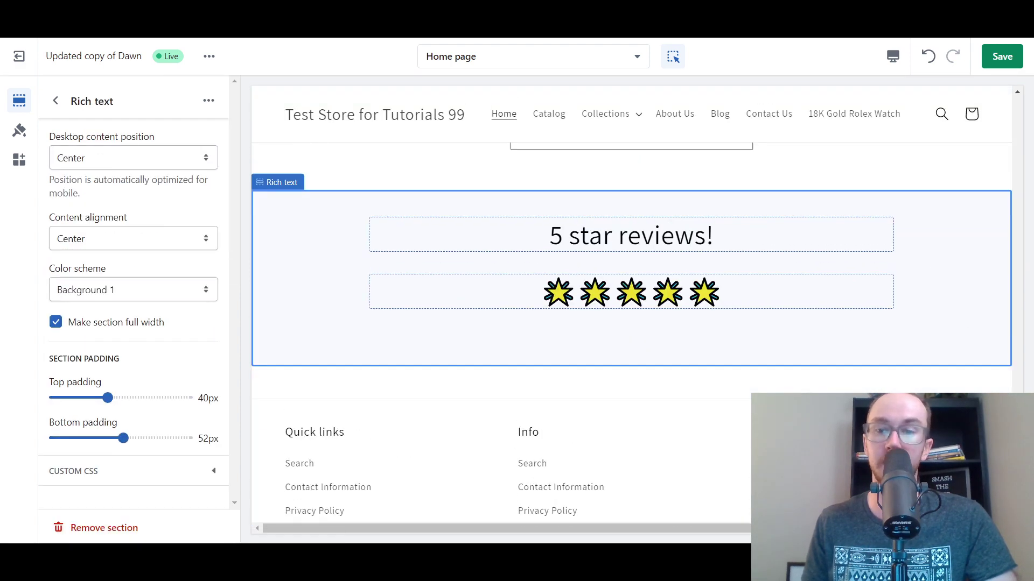
scroll(1026, 115, up, 15)
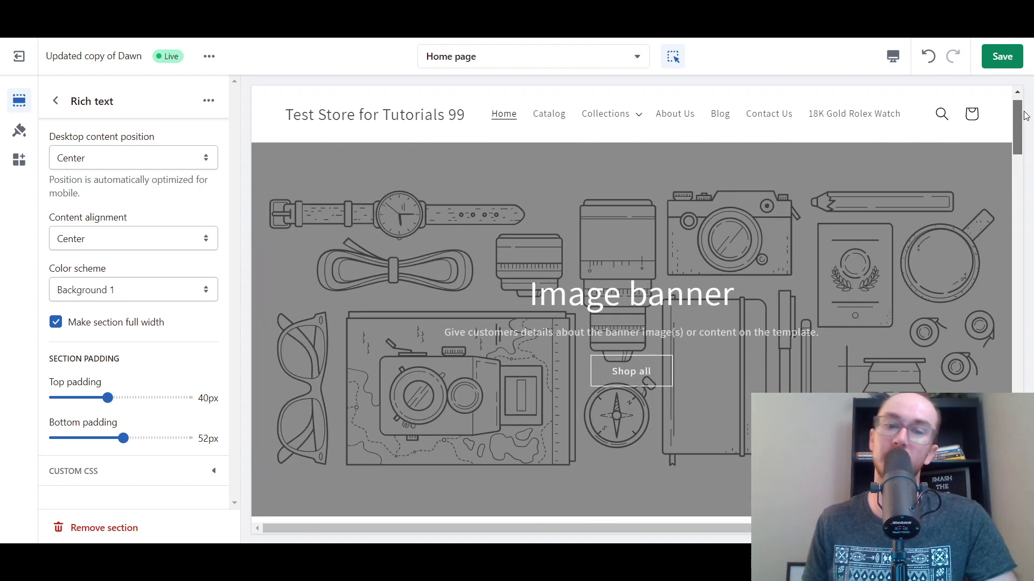
drag(1025, 115, 1012, 438)
scroll(594, 361, down, 4)
scroll(595, 361, up, 1)
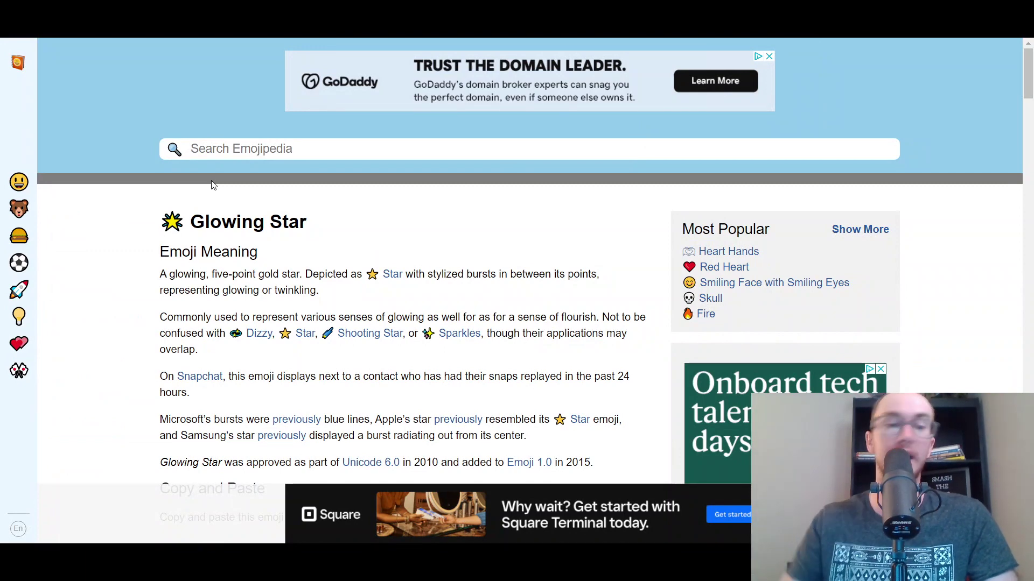
key(F5)
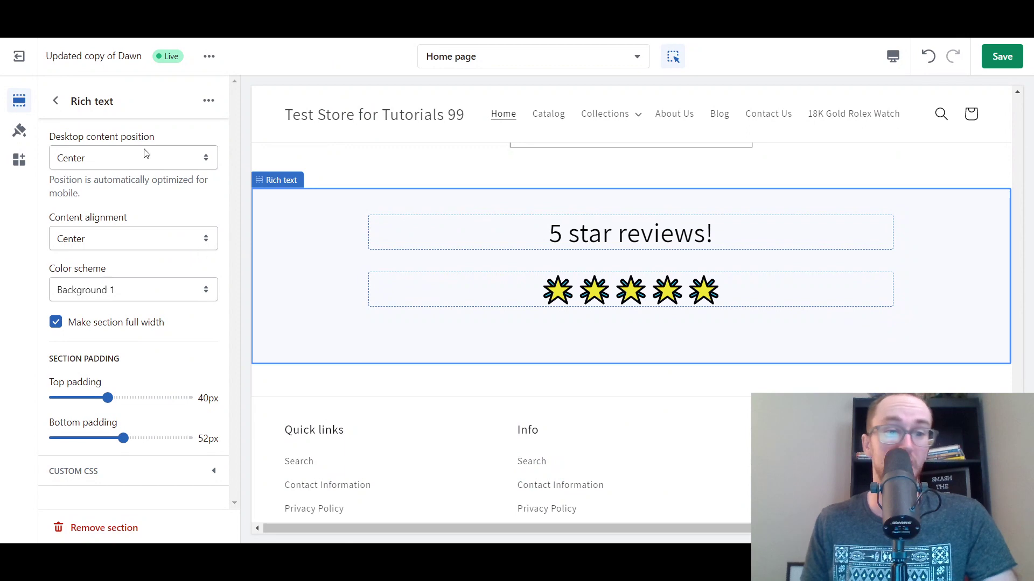
Format the five star emojis in the Rich text section's description as Heading 2
click(56, 101)
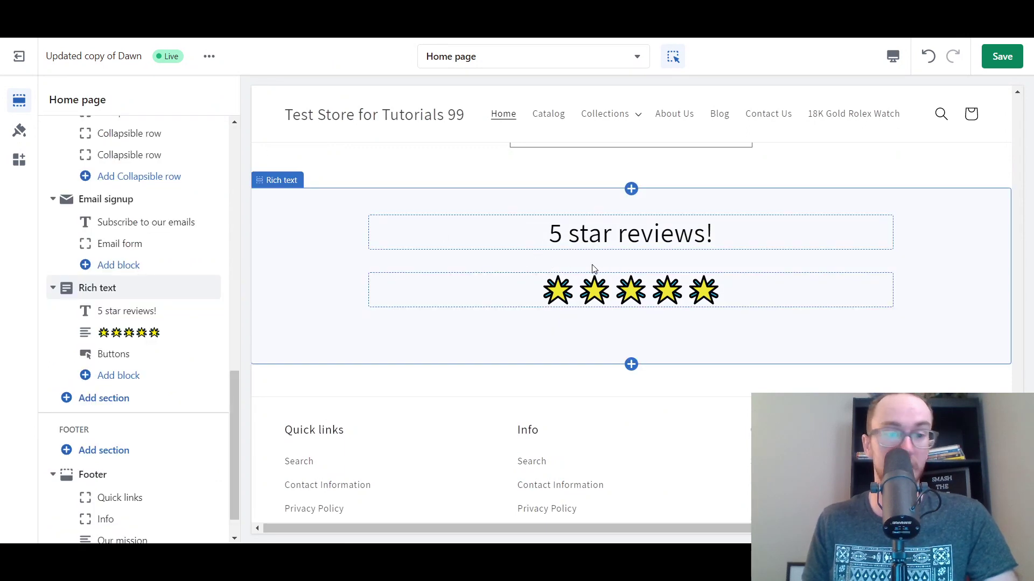
click(129, 333)
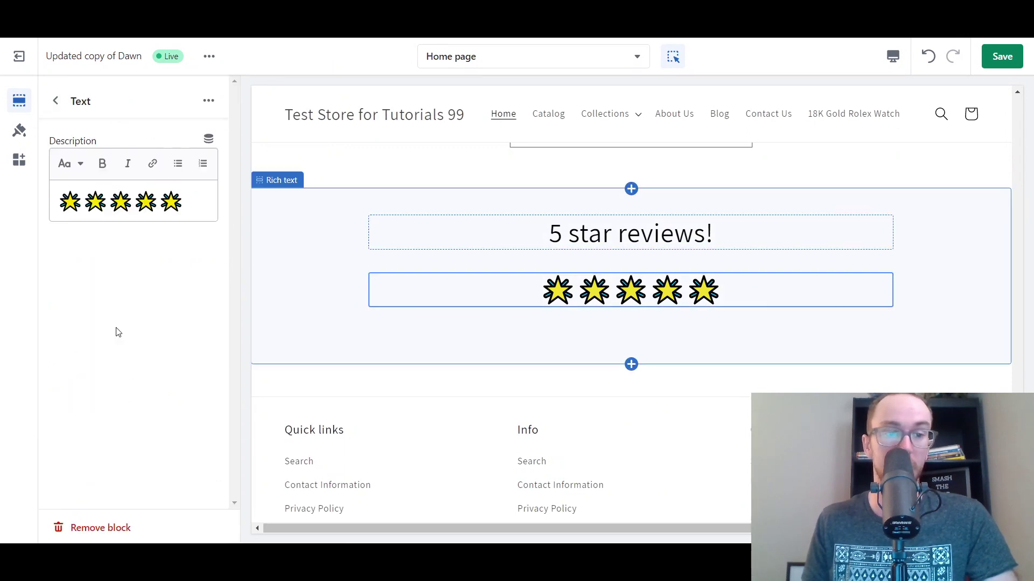
drag(184, 203, 83, 202)
click(73, 166)
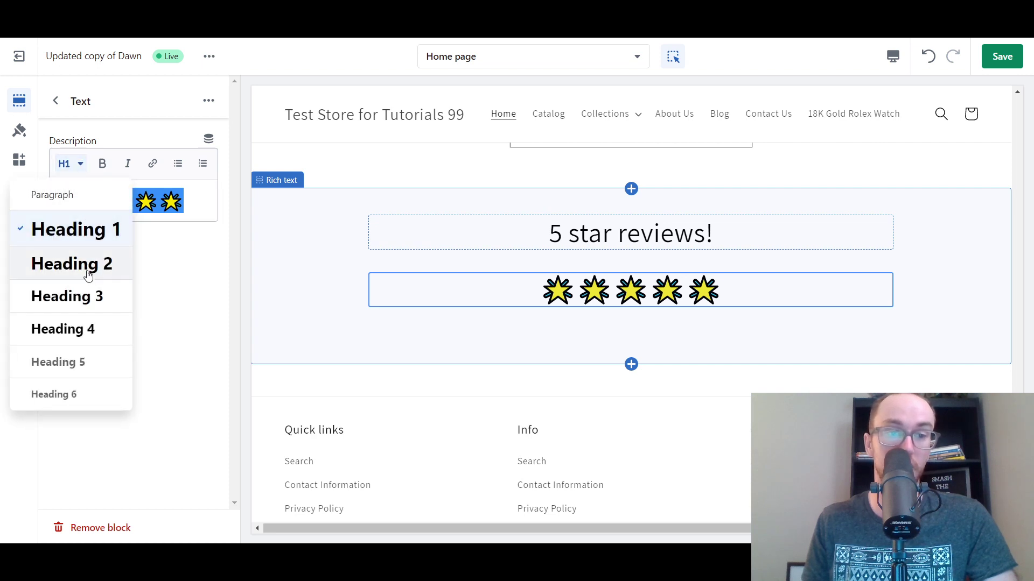
click(86, 265)
Try Heading 3, Heading 6 and Heading 1 on the star emojis, and return them to Heading 2
click(80, 167)
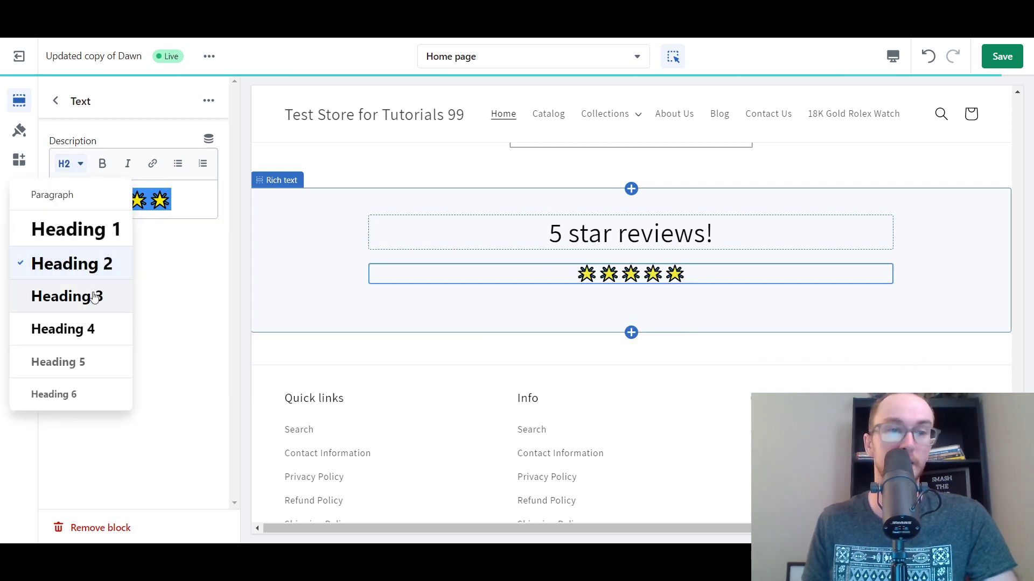
click(94, 302)
click(77, 163)
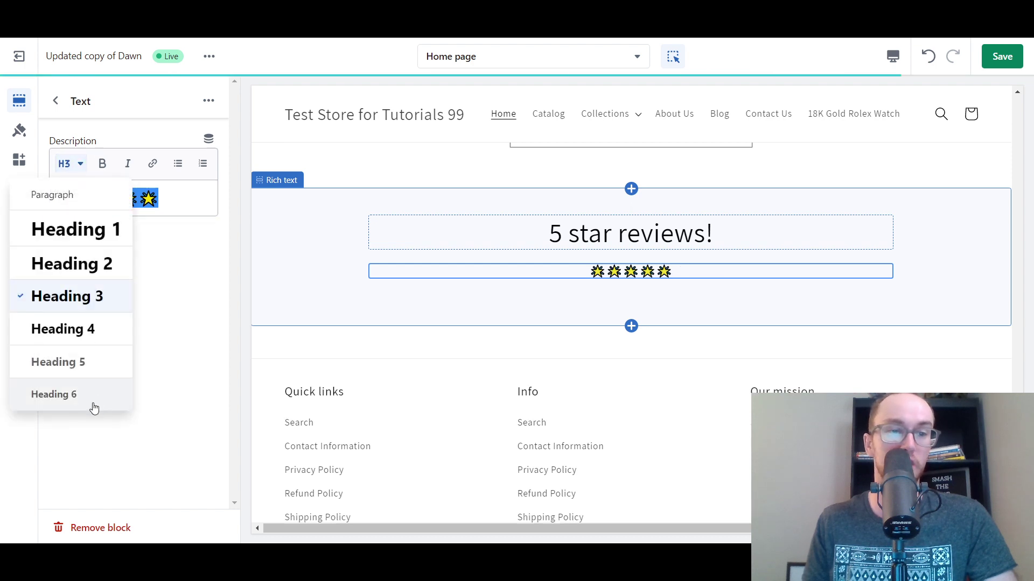
click(93, 405)
click(71, 165)
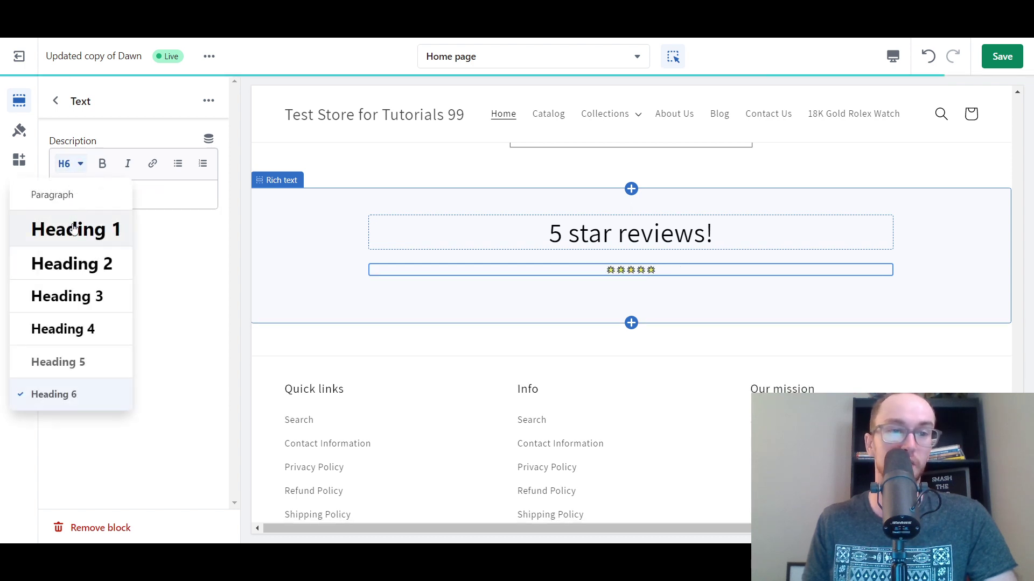
click(70, 228)
click(78, 171)
click(94, 267)
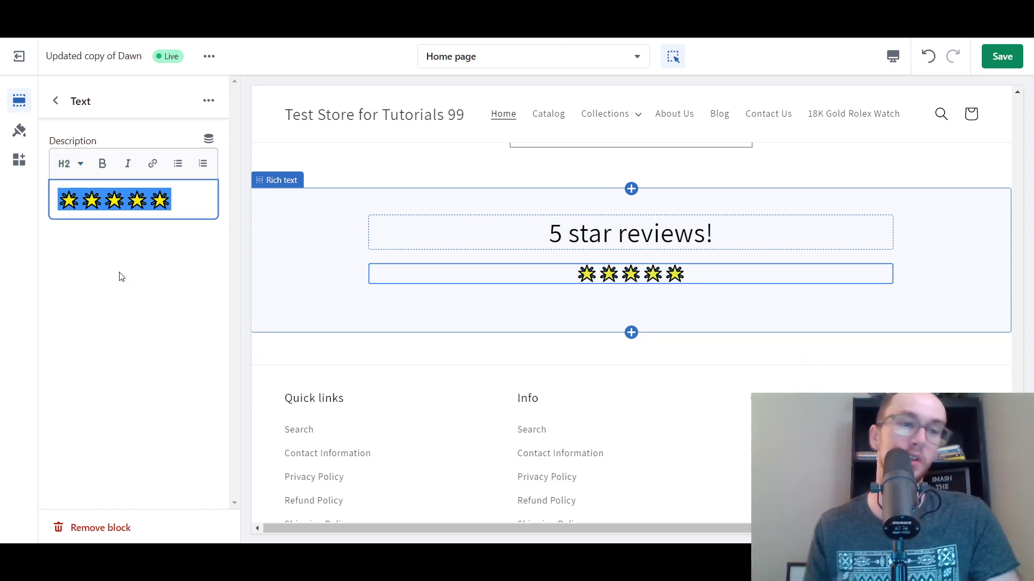
Add a second line reading "text box" below the star emojis in the description
click(113, 282)
triple_click(188, 210)
click(192, 209)
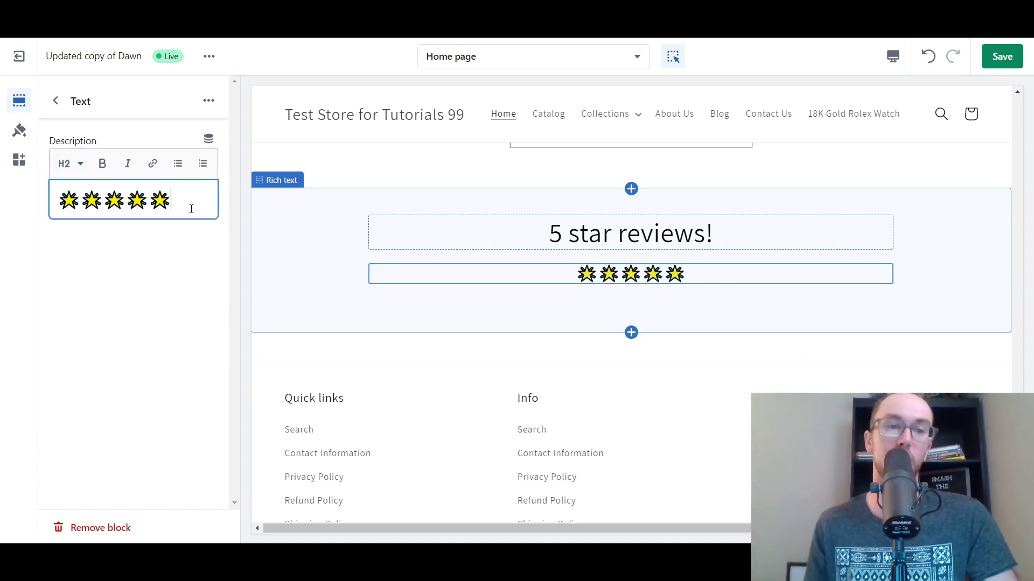
key(Return)
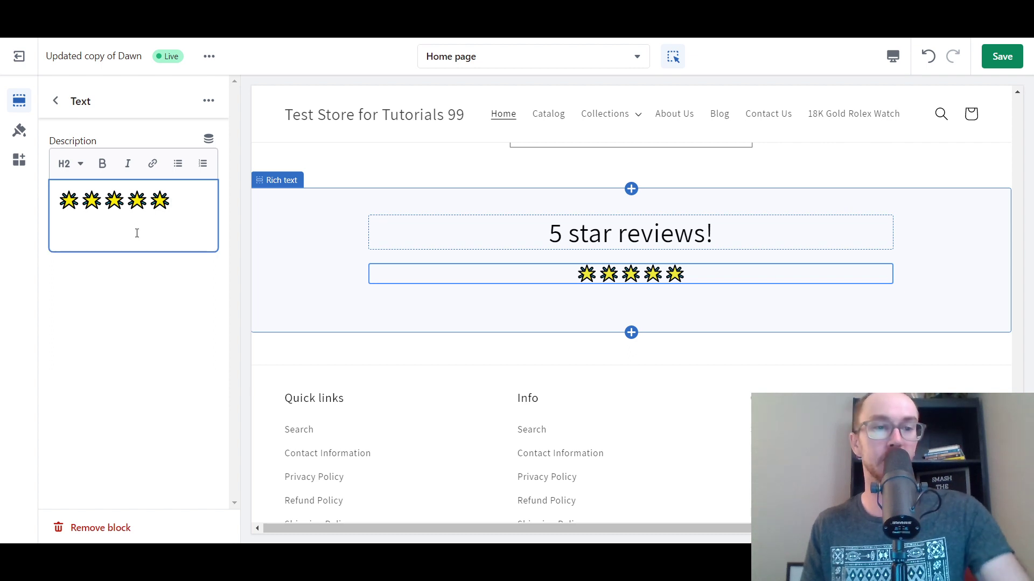
text(skn)
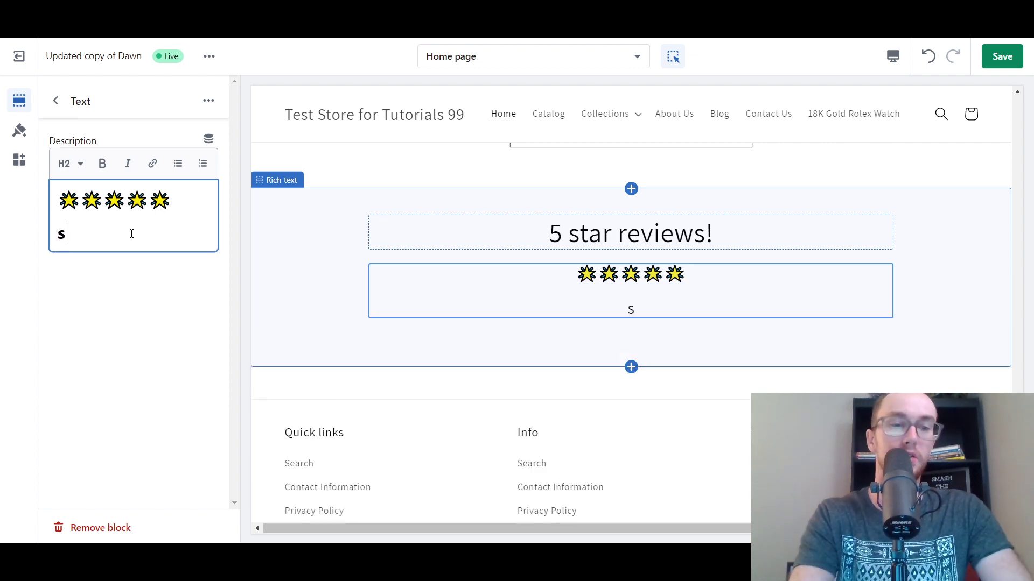
key(BackSpace)
key(BackSpace)
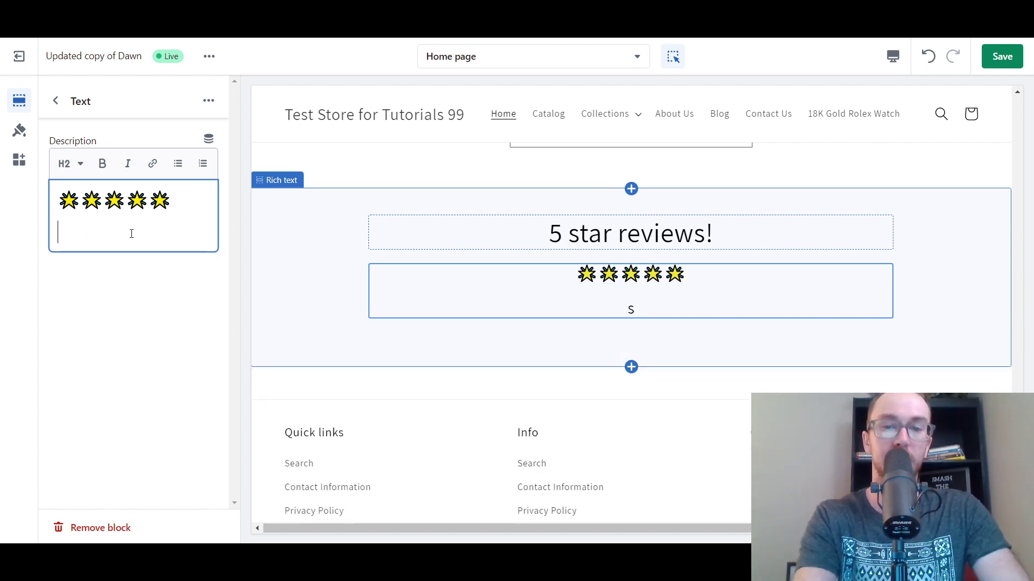
text(text bo)
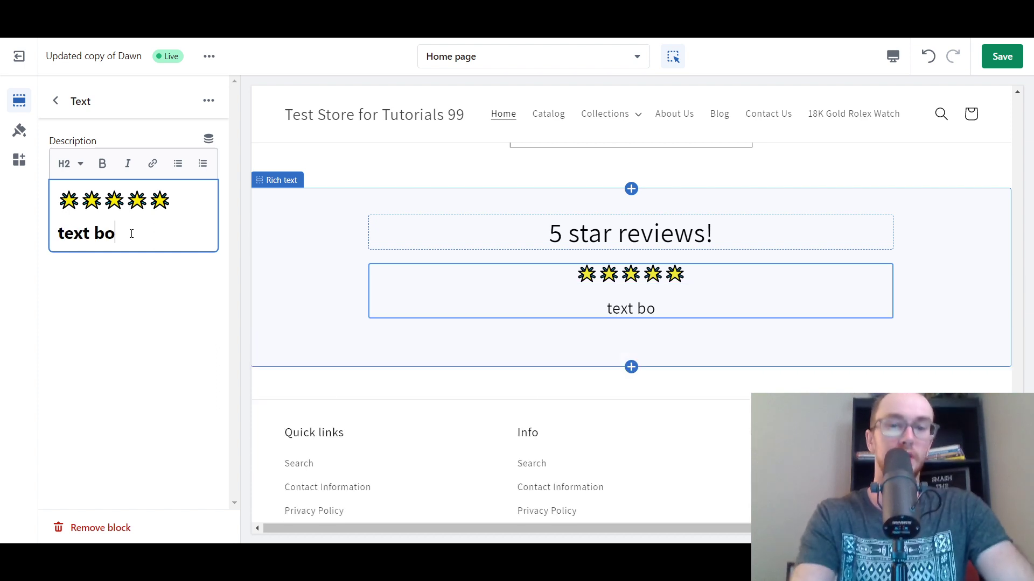
text(x)
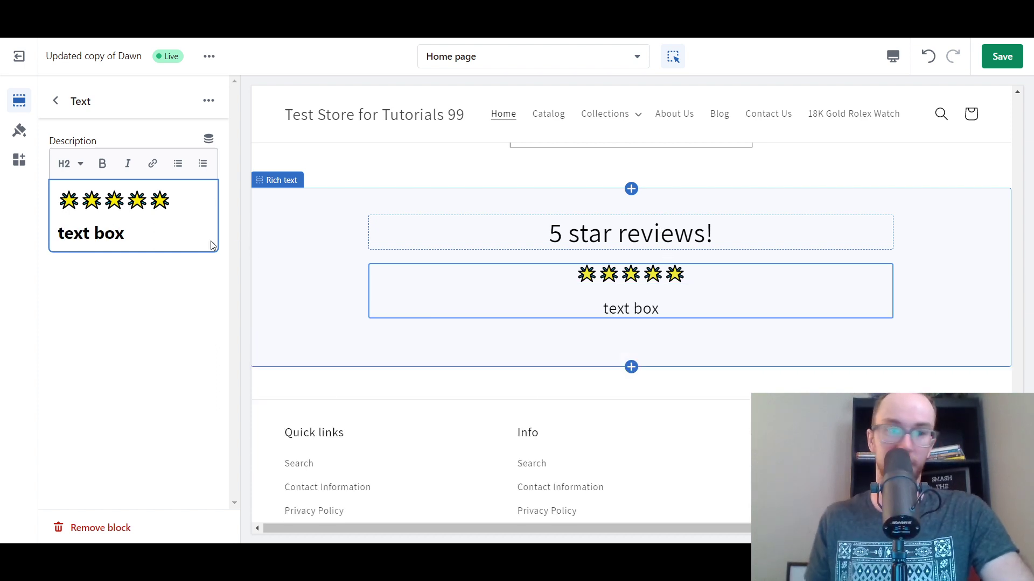
Try Heading 3 on the "text box" line and settle on the Paragraph style for it
drag(123, 234, 56, 234)
click(66, 164)
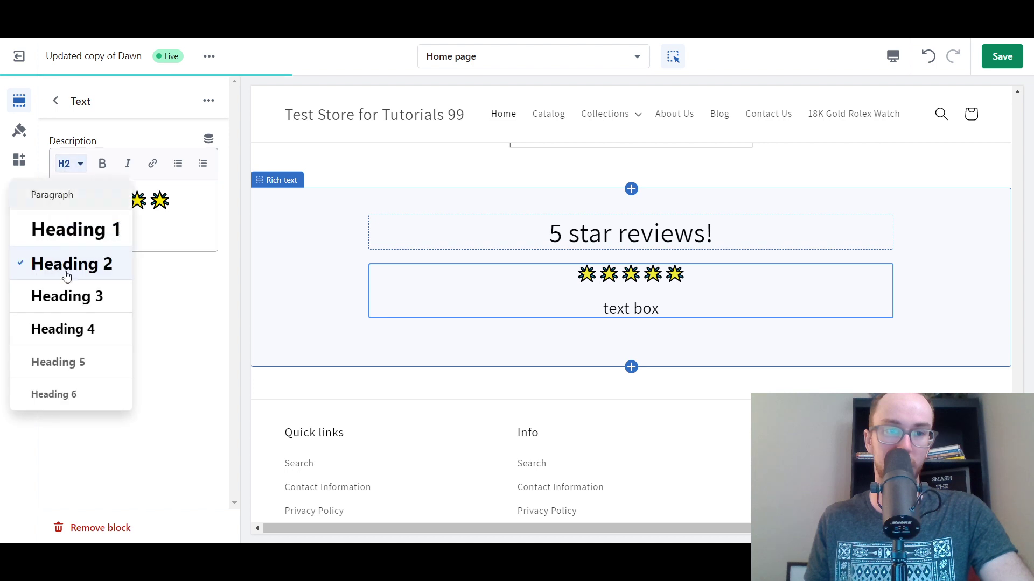
click(68, 297)
click(67, 163)
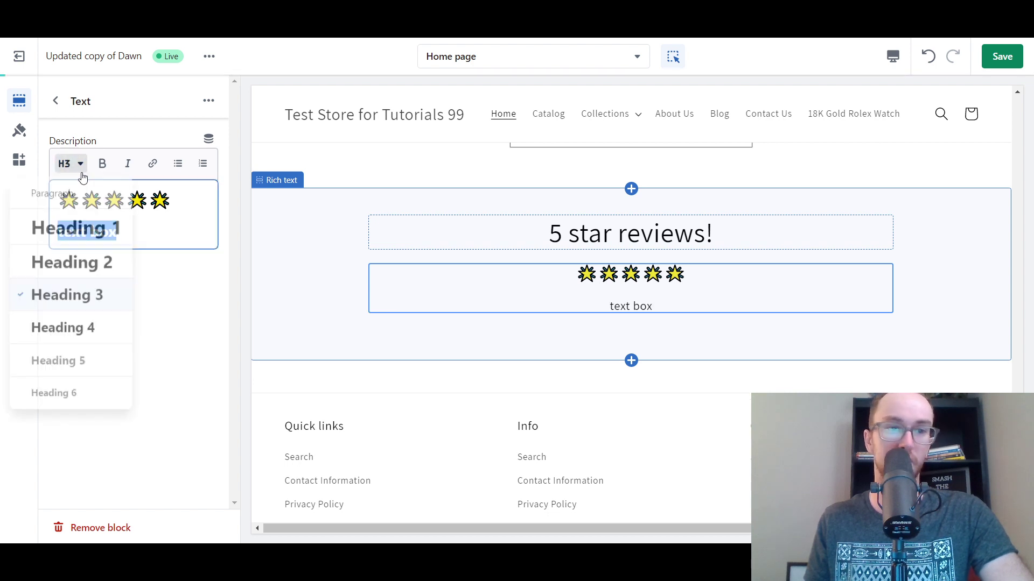
click(77, 198)
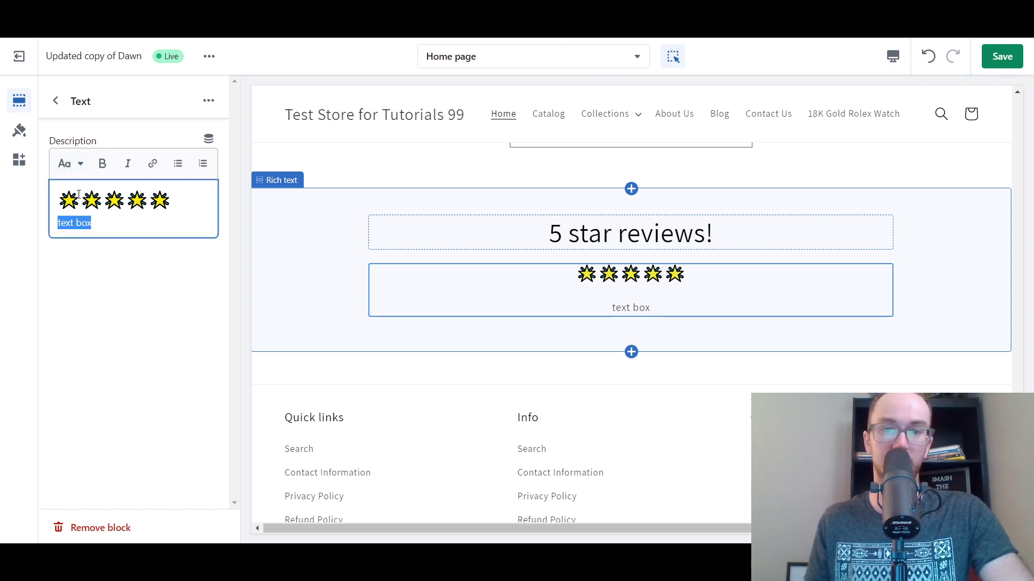
click(67, 164)
click(67, 164)
click(141, 208)
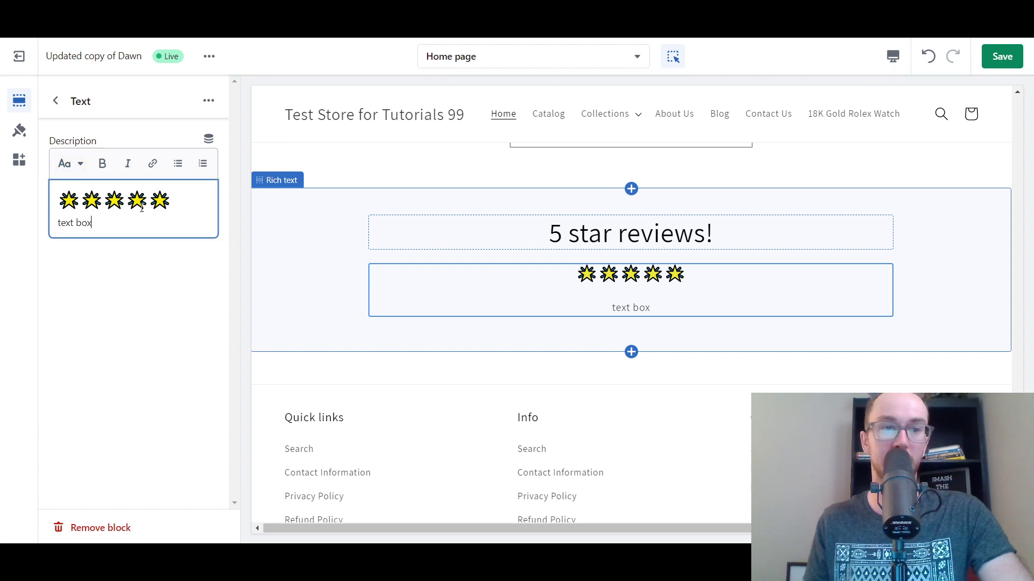
Check the text styles applied to the star line and the "text box" line in the description
triple_click(142, 209)
click(107, 224)
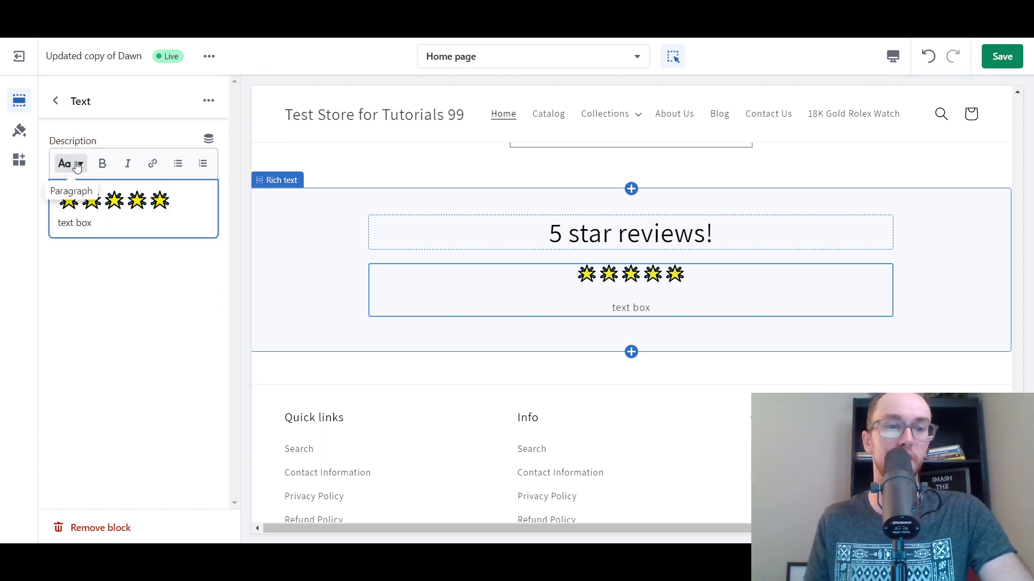
drag(58, 201, 171, 200)
click(70, 164)
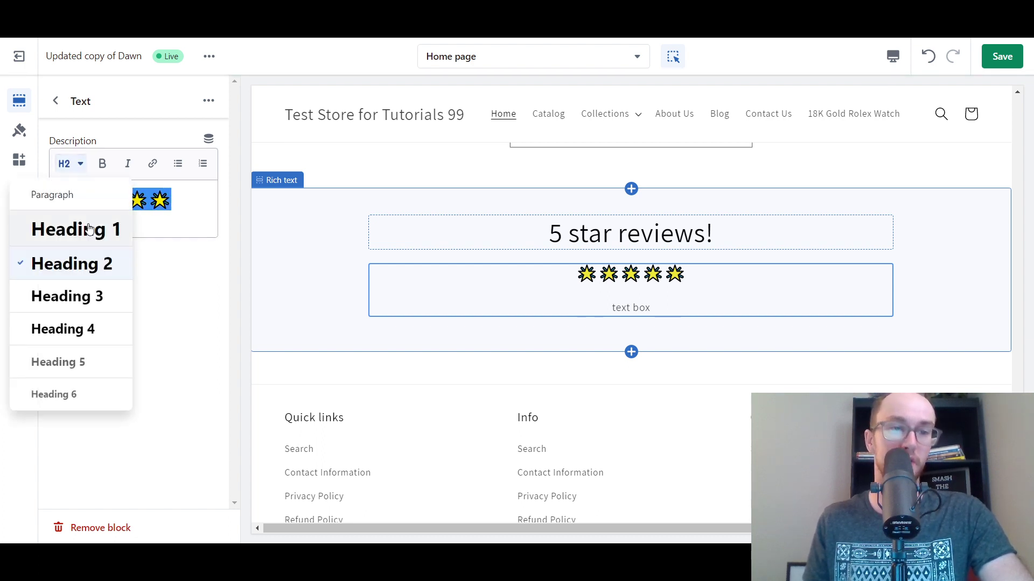
click(135, 223)
triple_click(129, 223)
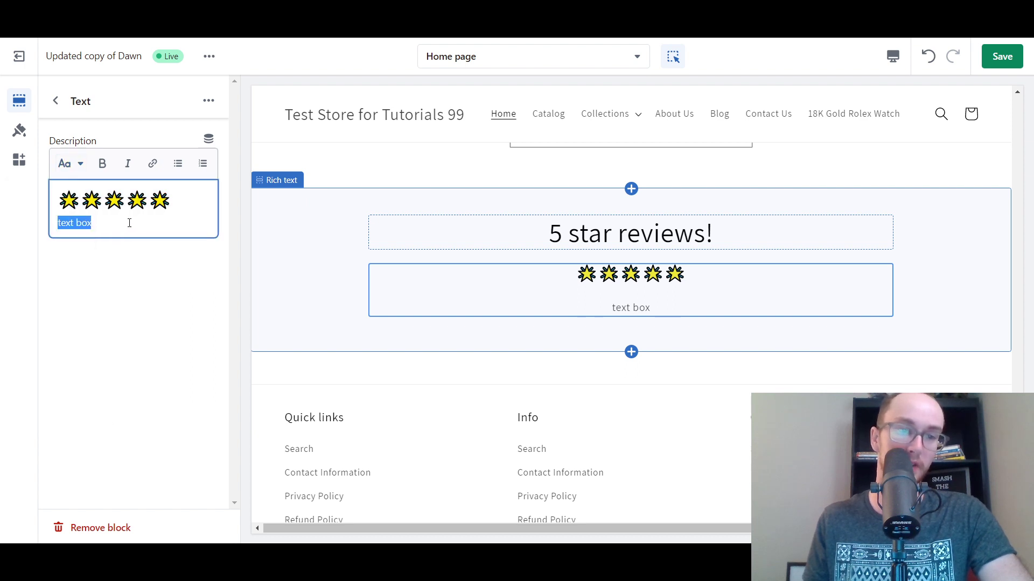
Append four star emojis after "text box" in the Rich text description and return to the section list
click(130, 223)
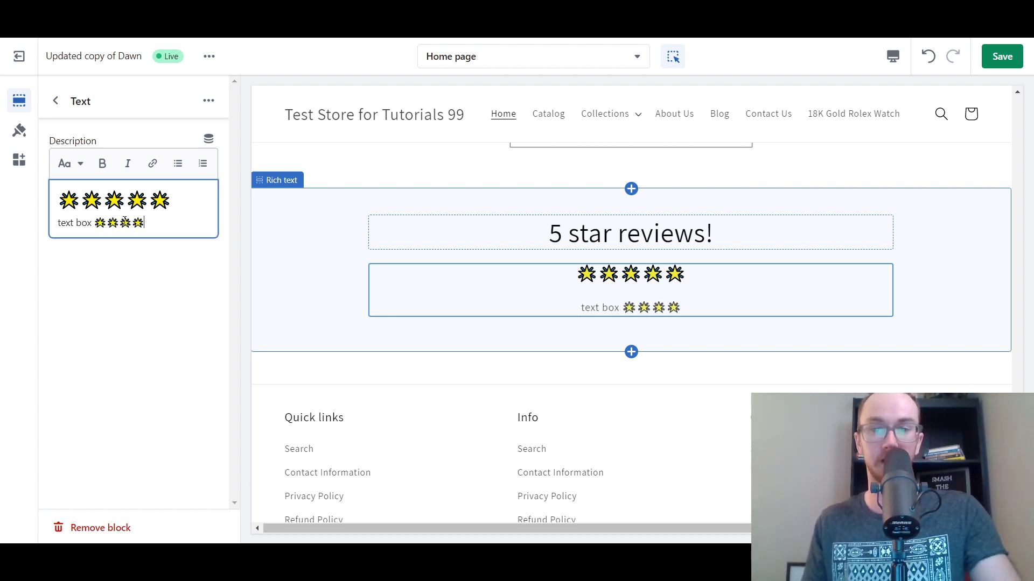
click(143, 293)
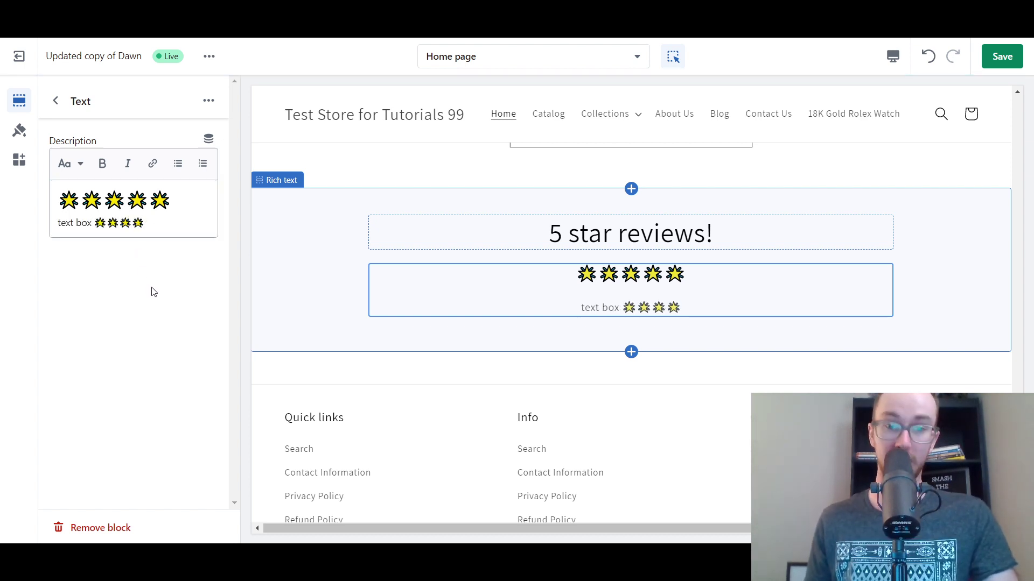
click(55, 103)
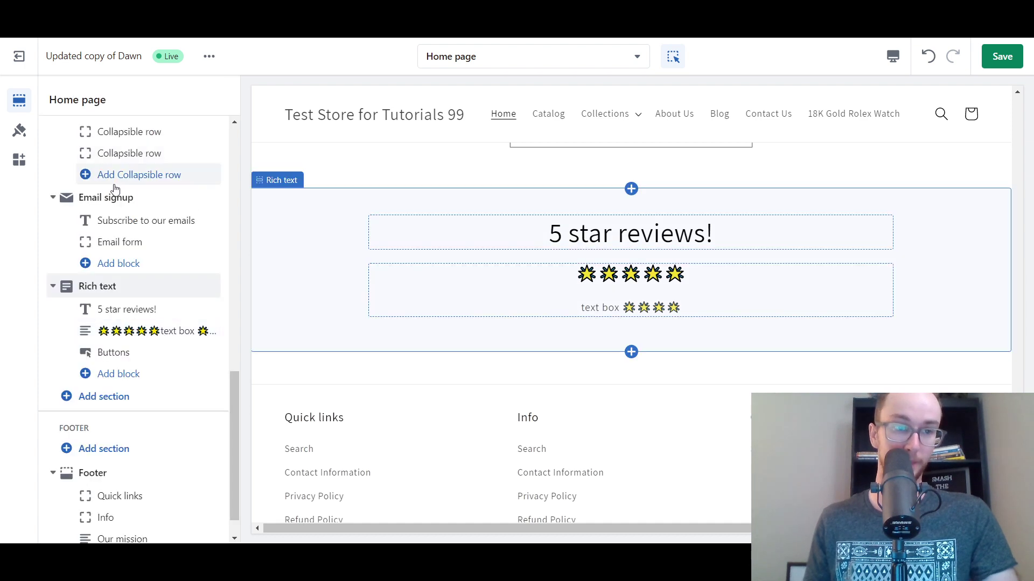
Append one star emoji to the "5 star reviews!" heading of the Rich text section
click(117, 315)
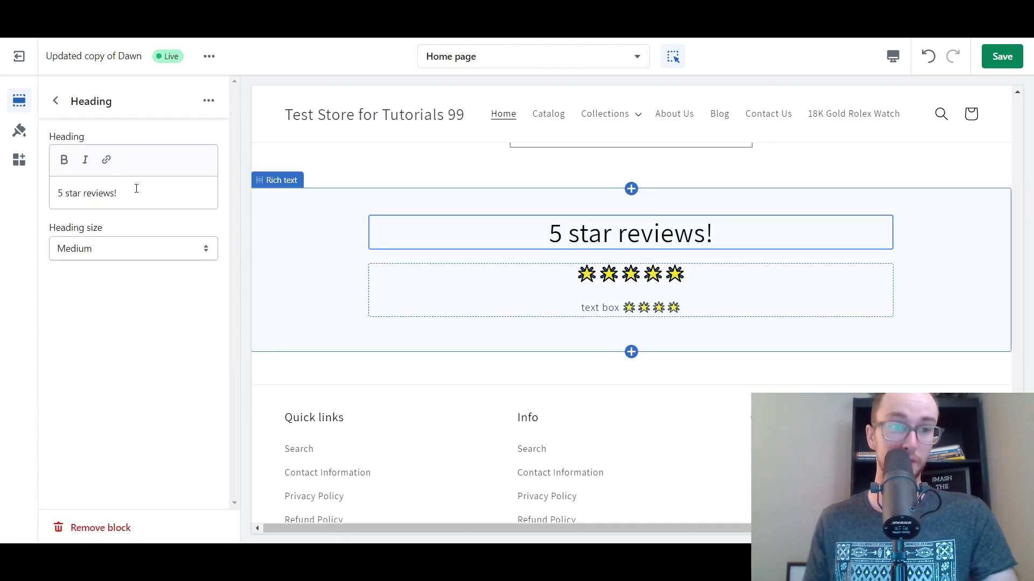
text(🌟)
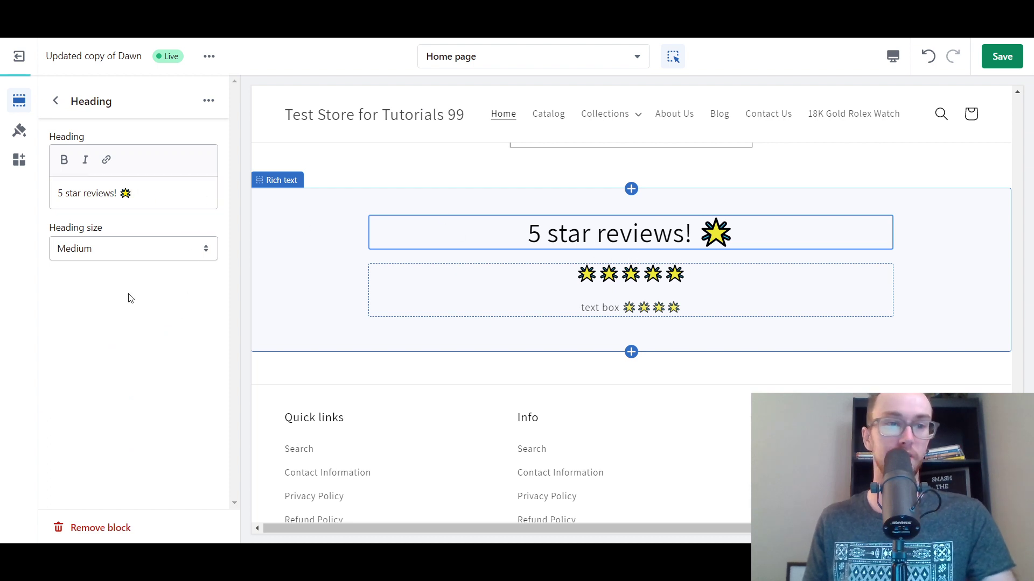
scroll(646, 339, up, 2)
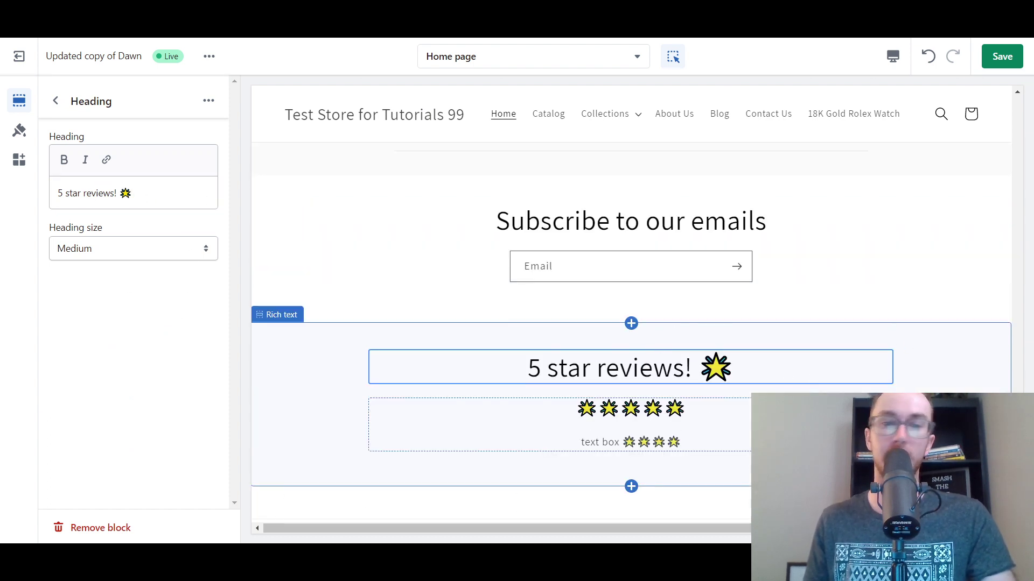
Set the review heading's size to Extra large and save the theme changes
click(127, 248)
click(119, 300)
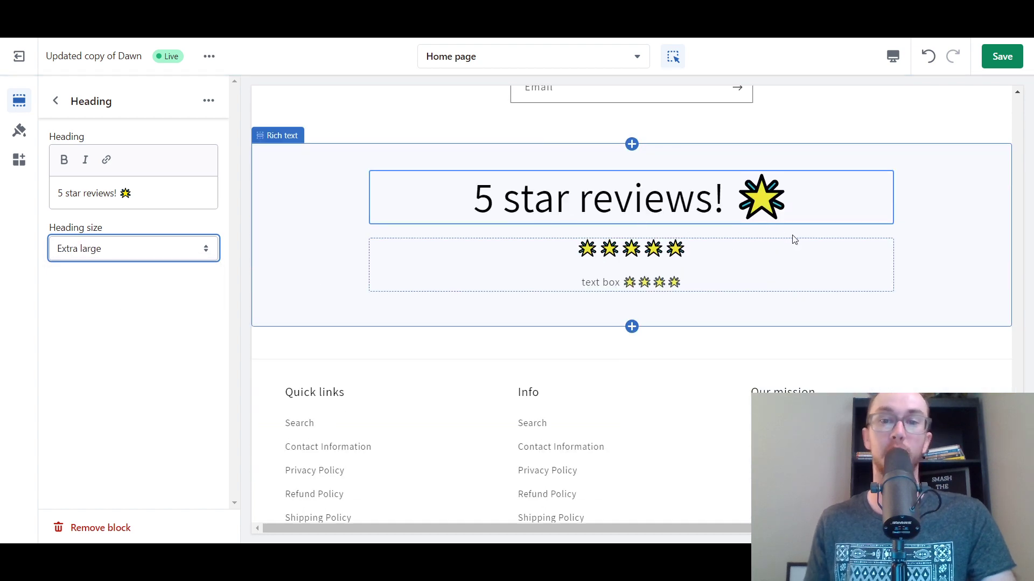
click(910, 344)
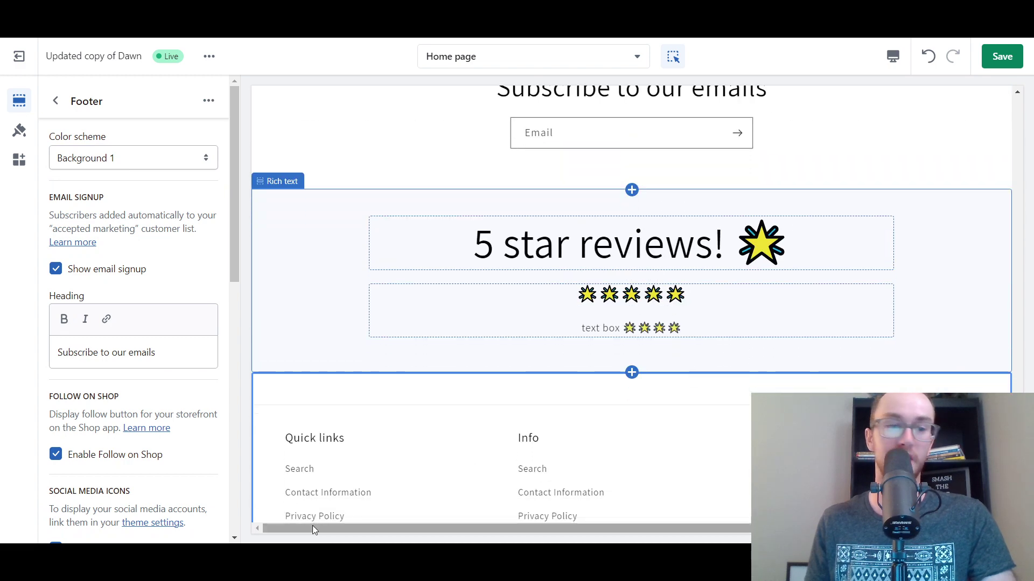
click(1016, 58)
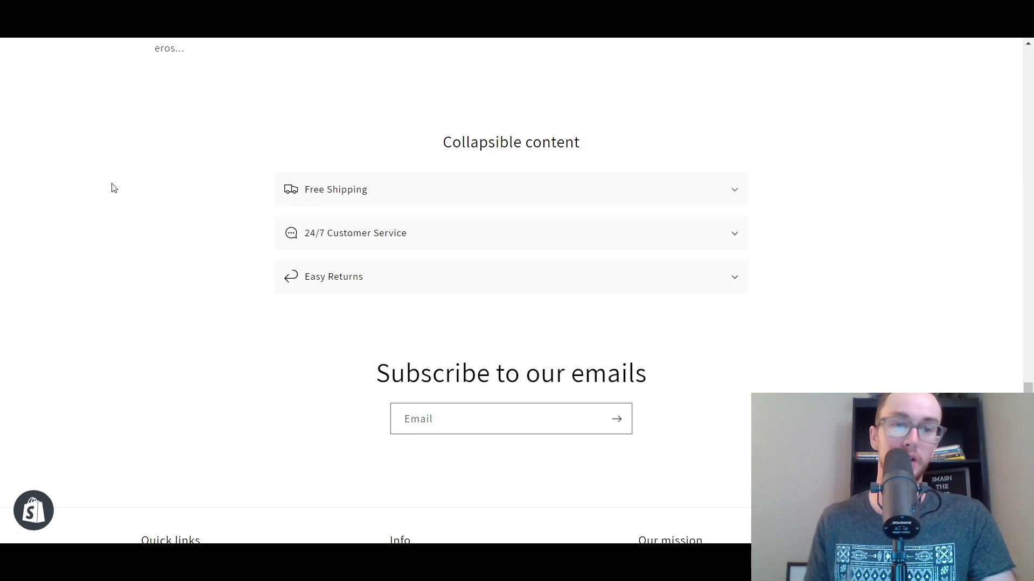
Examine the Rich text review section's heading, star line and text line on the storefront home page
scroll(154, 237, down, 10)
scroll(521, 173, up, 2)
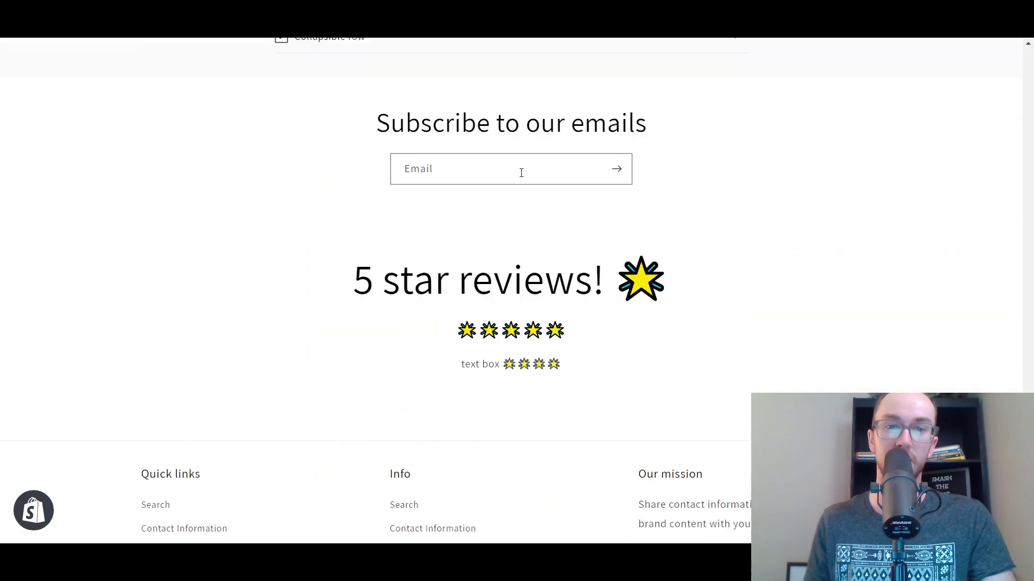
scroll(522, 173, up, 1)
scroll(950, 385, down, 3)
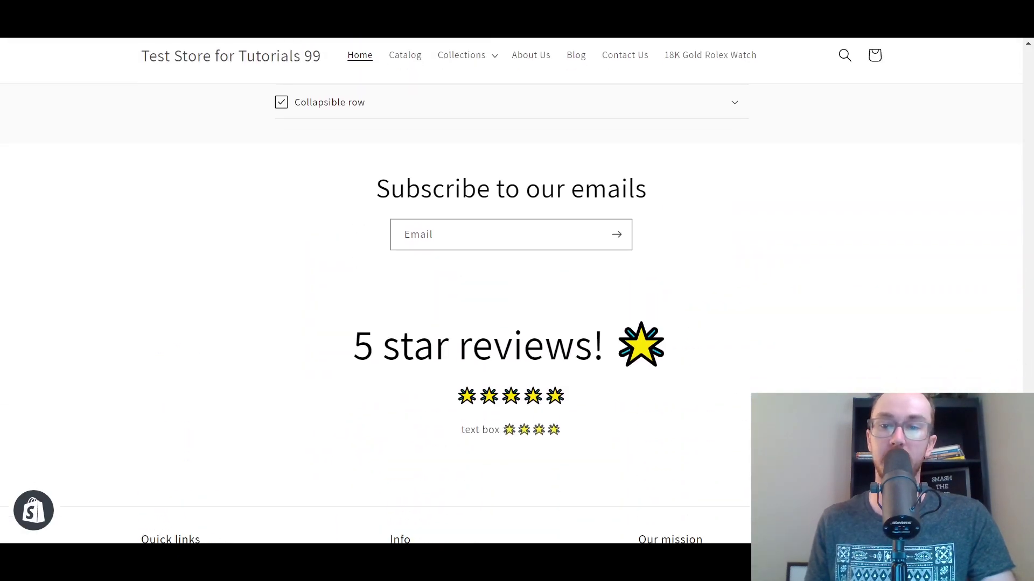
click(607, 258)
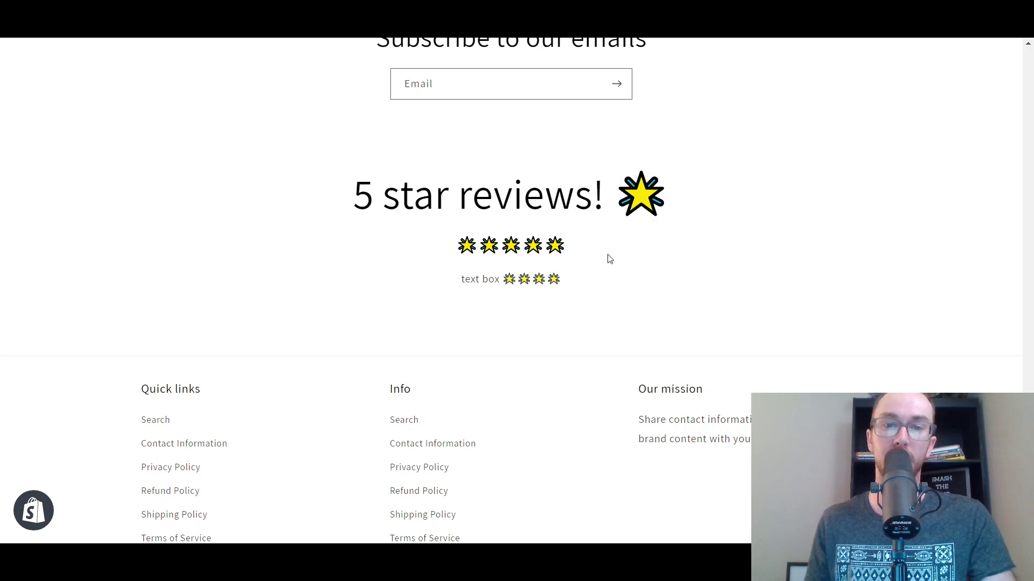
drag(584, 285, 430, 237)
click(383, 194)
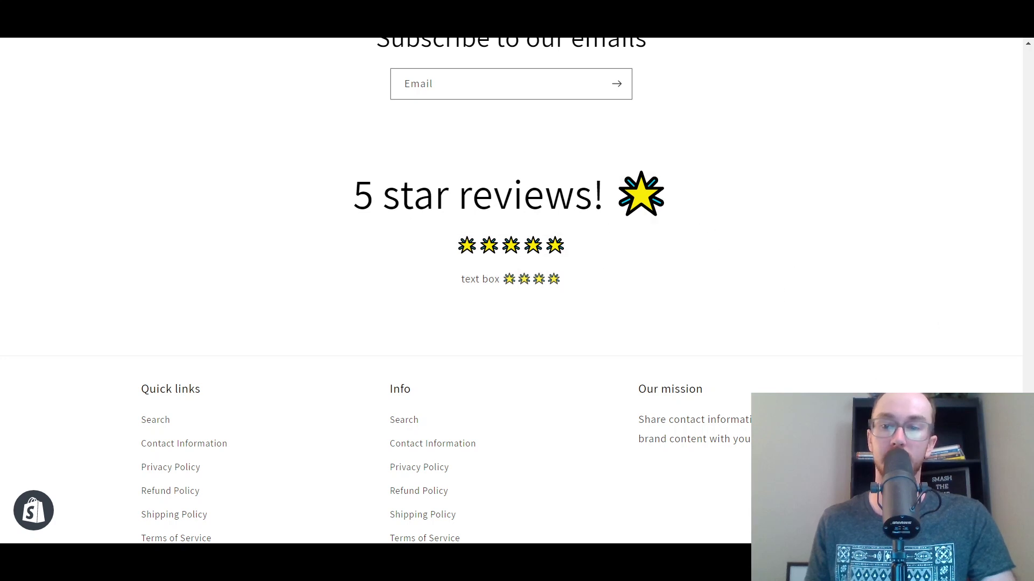
scroll(511, 290, up, 1)
scroll(511, 291, up, 1)
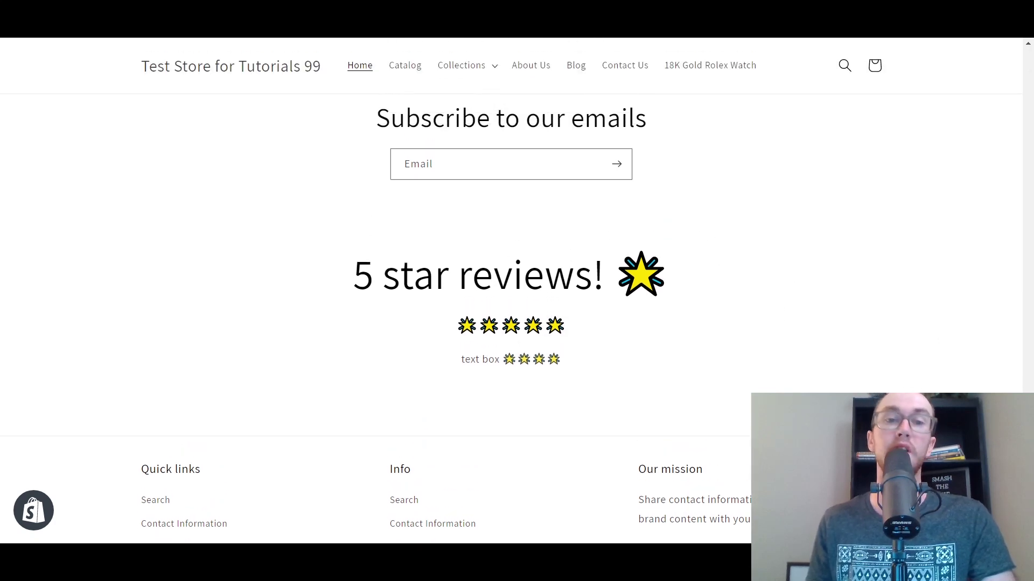
Inspect both Collapsible content sections on the storefront, expanding and collapsing the Free Shipping row
drag(1028, 512, 1031, 356)
scroll(380, 208, down, 8)
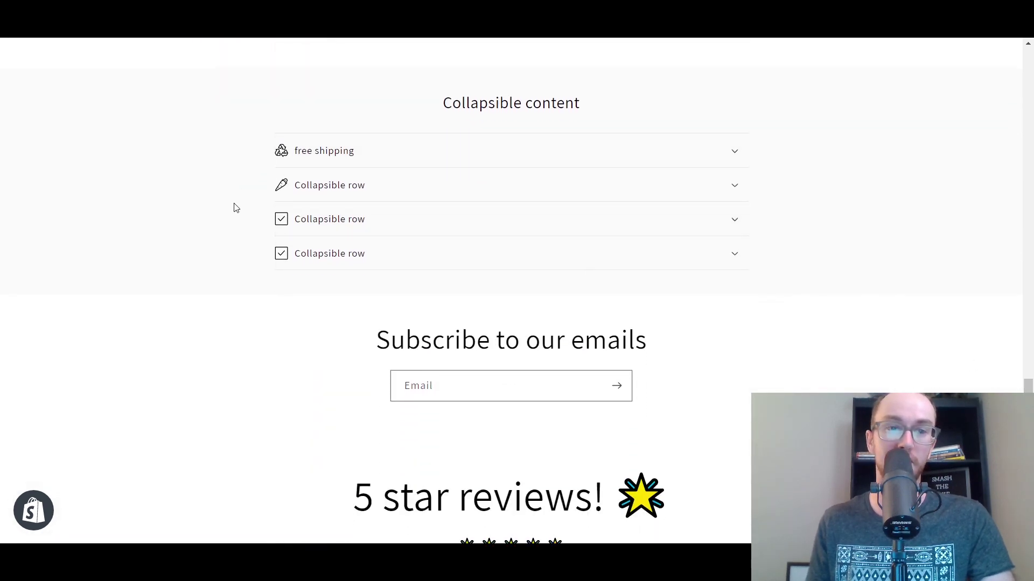
scroll(236, 207, down, 5)
scroll(238, 208, up, 10)
scroll(240, 208, up, 5)
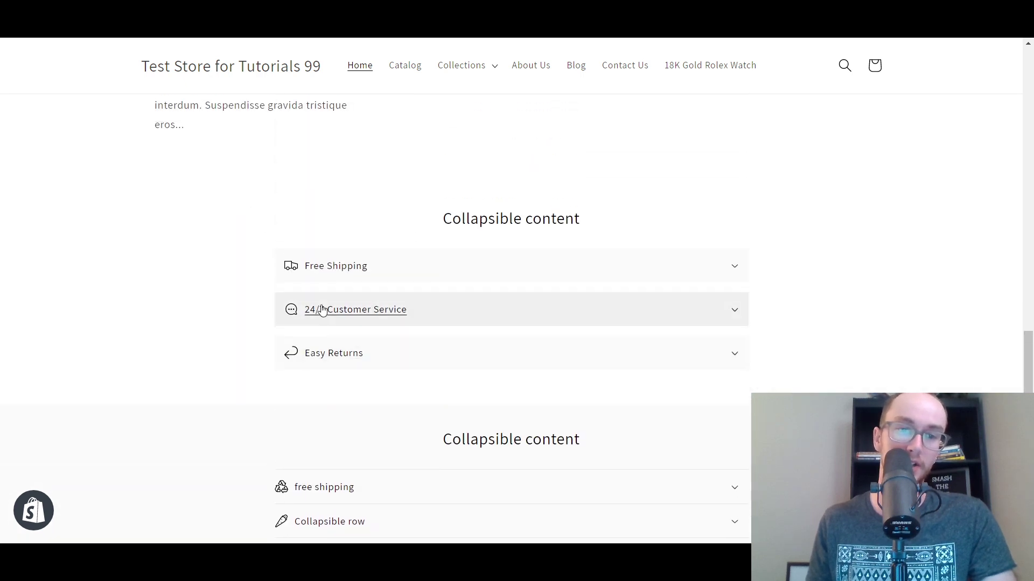
click(518, 274)
click(538, 272)
click(727, 274)
click(723, 275)
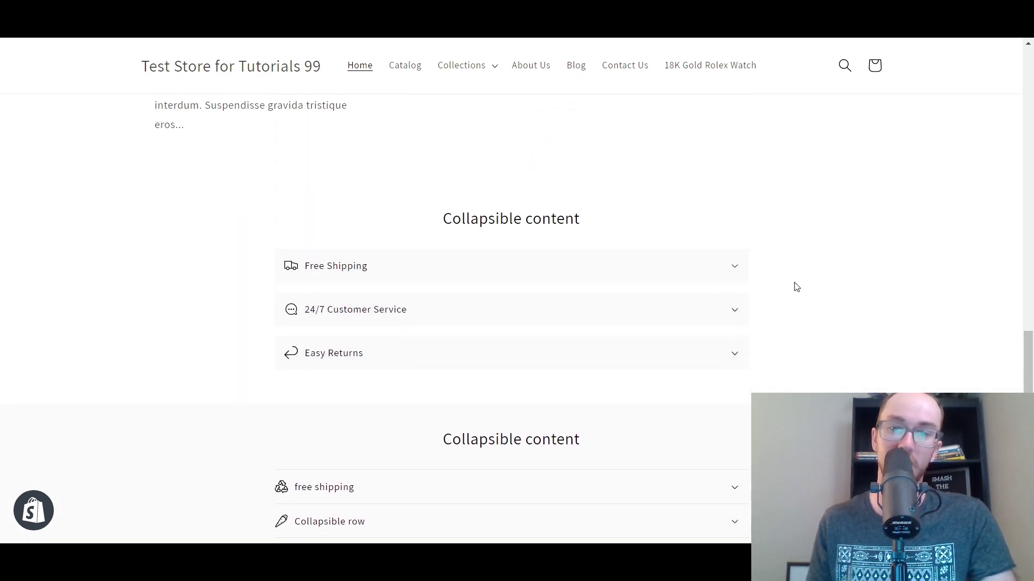
Compare the Collapsible content sections with the Rich text review section on the storefront home page
drag(1030, 360, 1031, 396)
scroll(487, 267, up, 3)
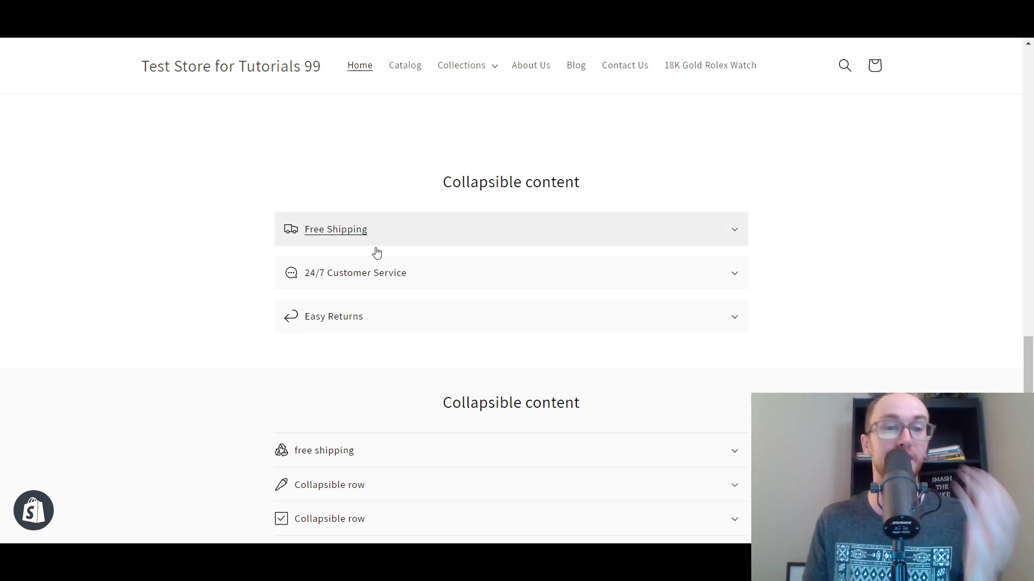
scroll(723, 309, down, 7)
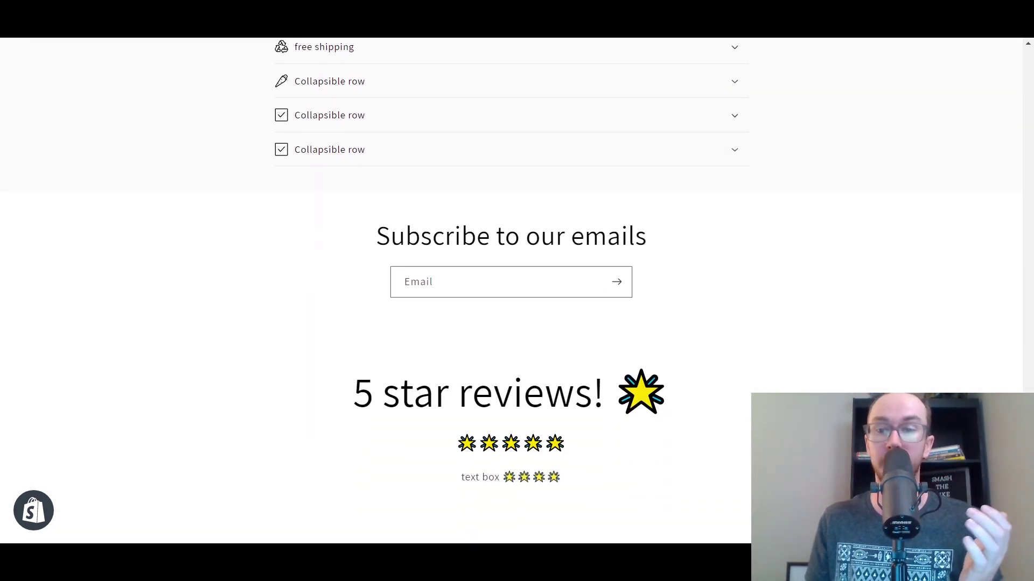
scroll(375, 288, down, 2)
scroll(375, 288, down, 3)
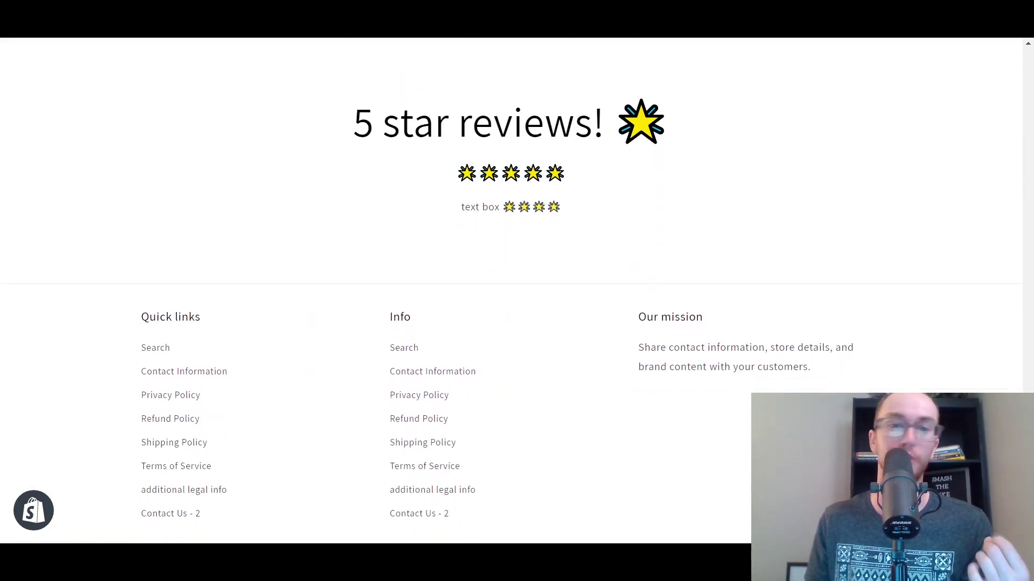
scroll(1009, 355, up, 12)
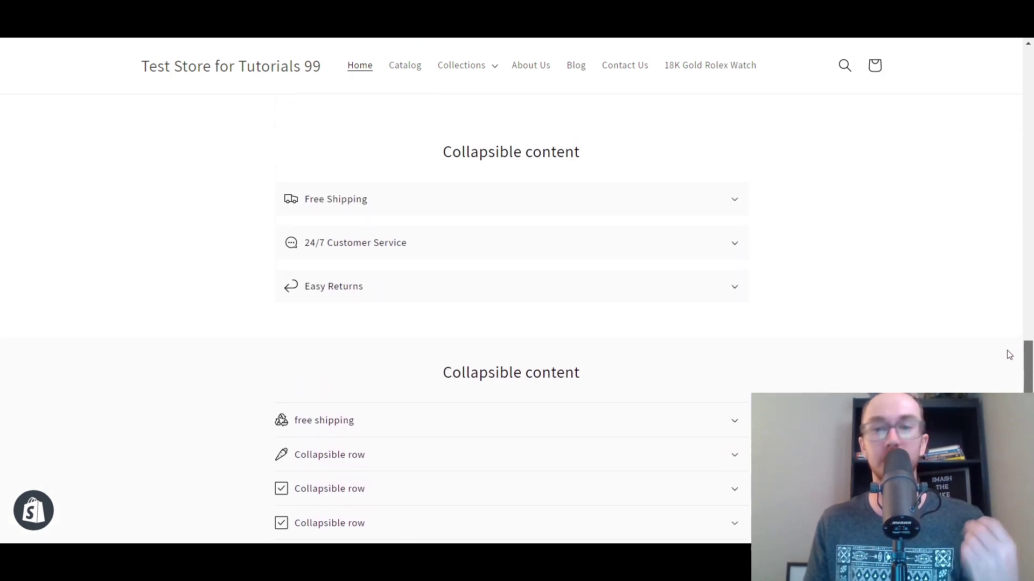